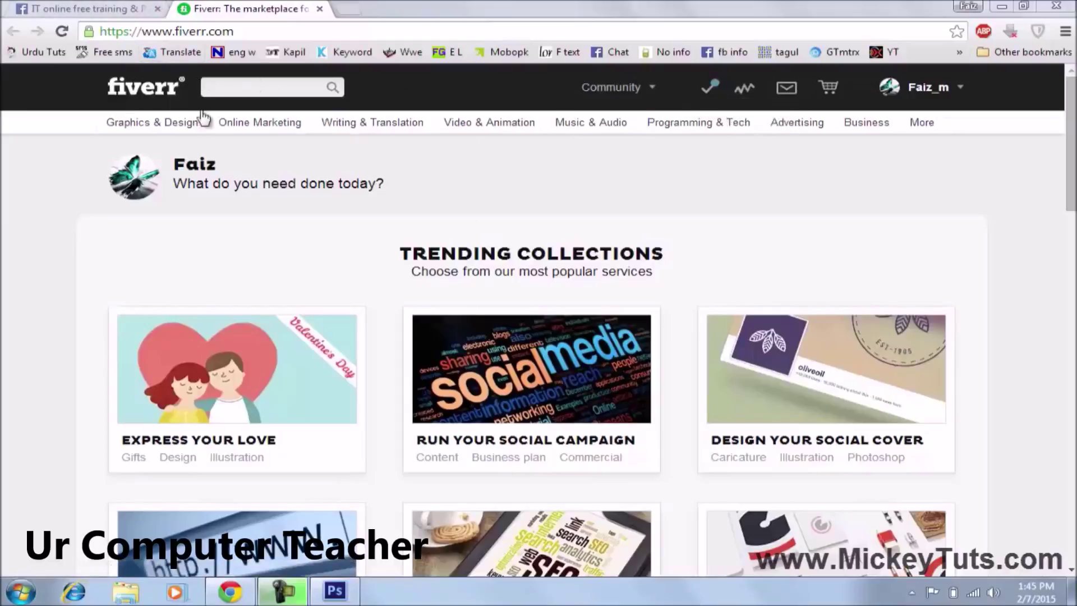
# - Browse the service categories and open Logo Design under Graphics & Design
pyautogui.moveTo(125, 126)
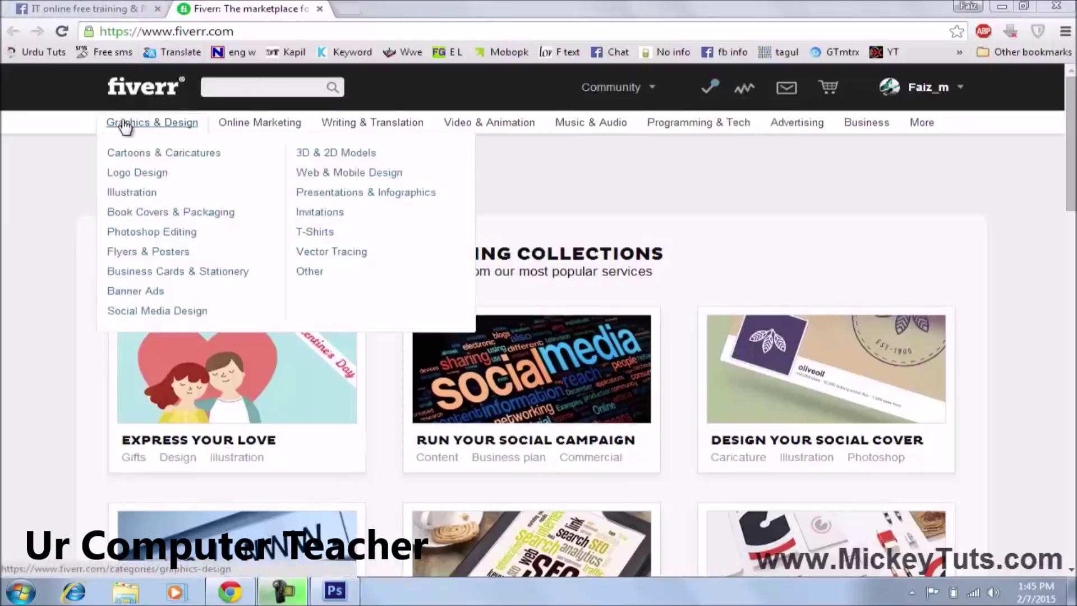
pyautogui.moveTo(462, 126)
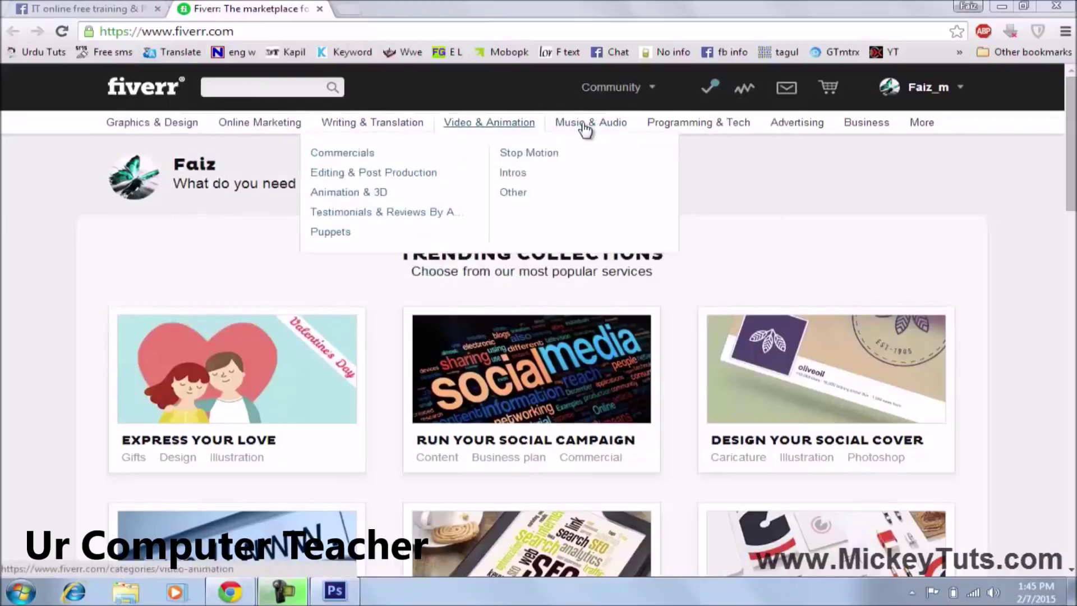
pyautogui.moveTo(909, 124)
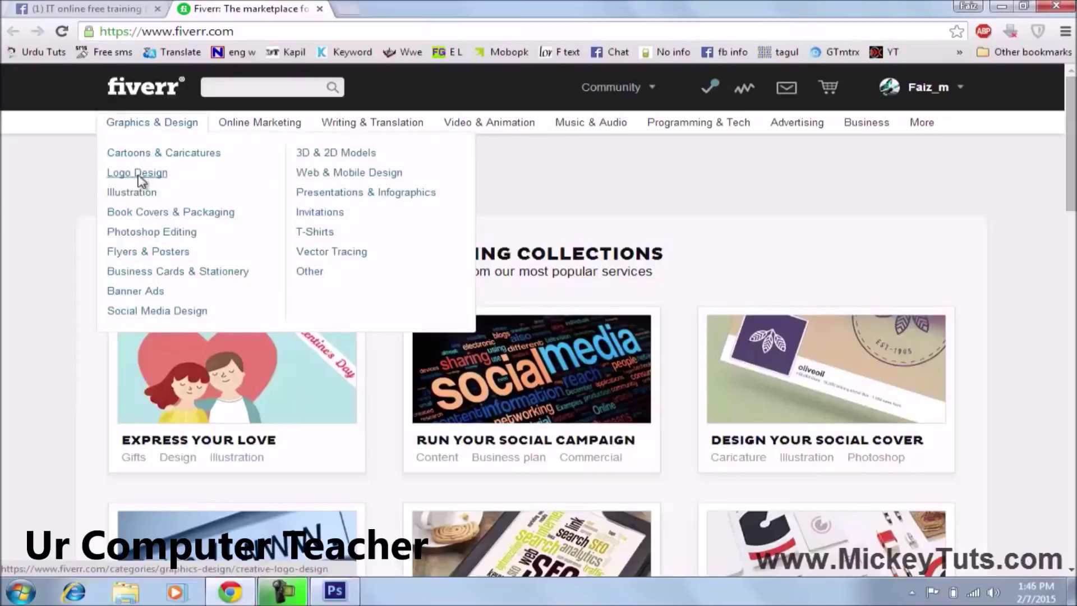
pyautogui.click(138, 175)
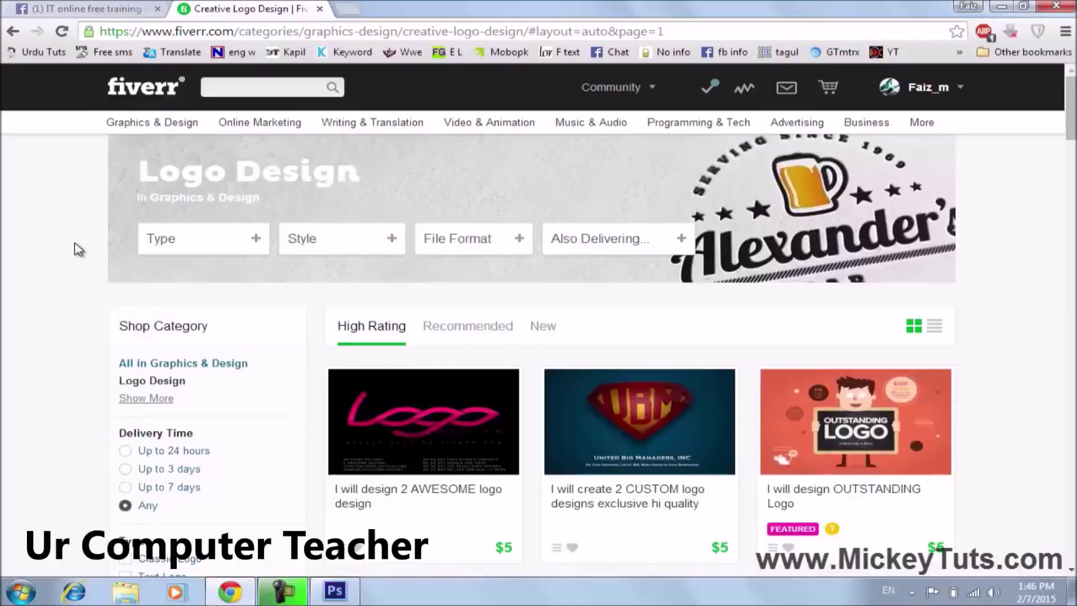
# - Compare the logo design listings under the New, Recommended and High Rating sortings, finishing on High Rating
pyautogui.scroll(-1, 77, 247)
pyautogui.scroll(1, 79, 250)
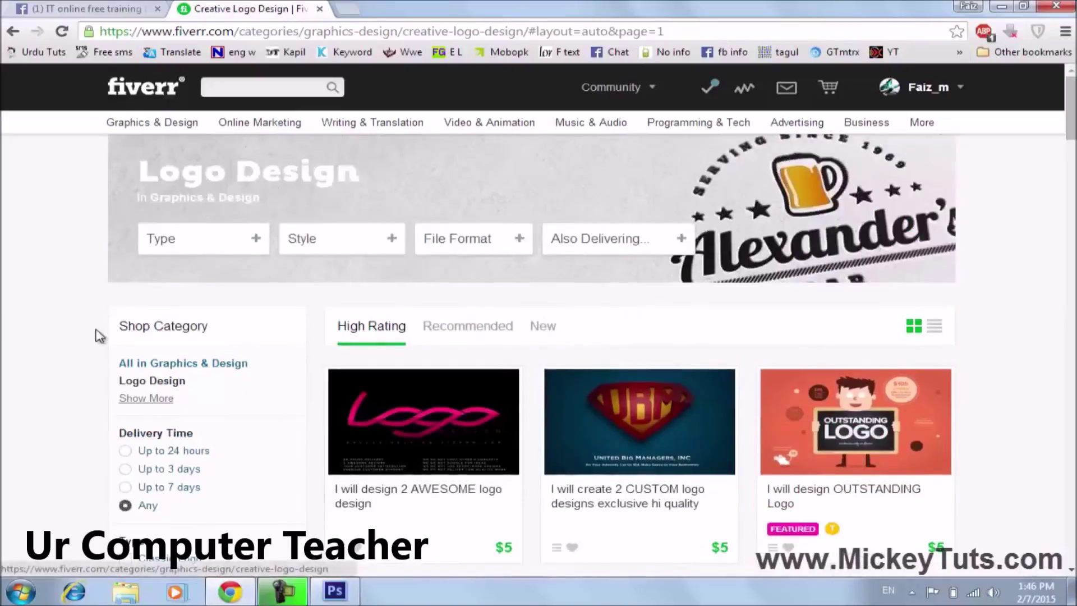
pyautogui.scroll(-1, 100, 335)
pyautogui.scroll(1, 104, 335)
pyautogui.scroll(-1, 175, 344)
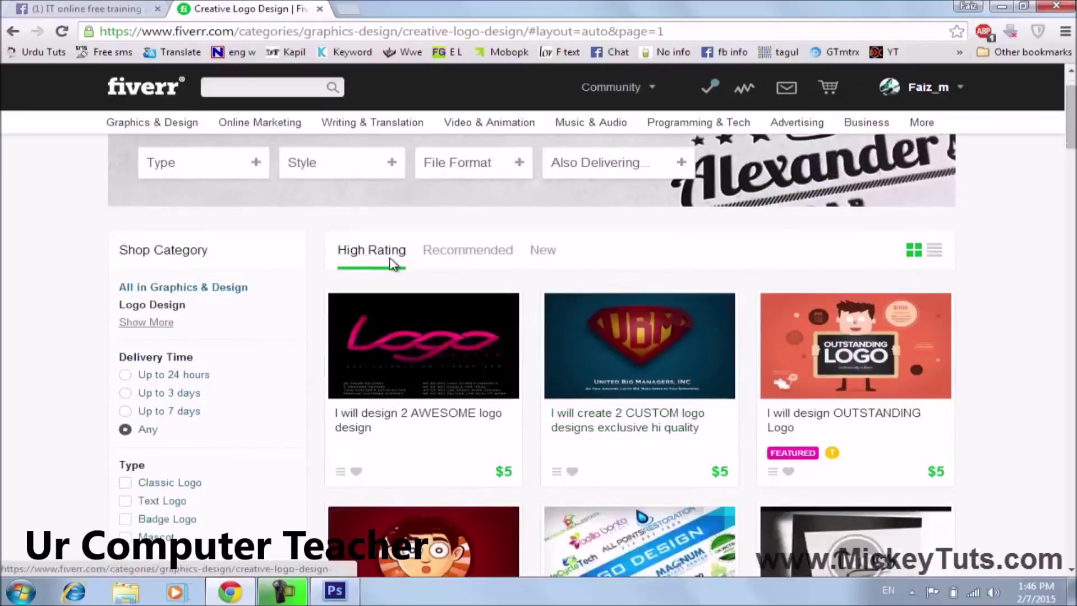
pyautogui.scroll(-1, 6, 332)
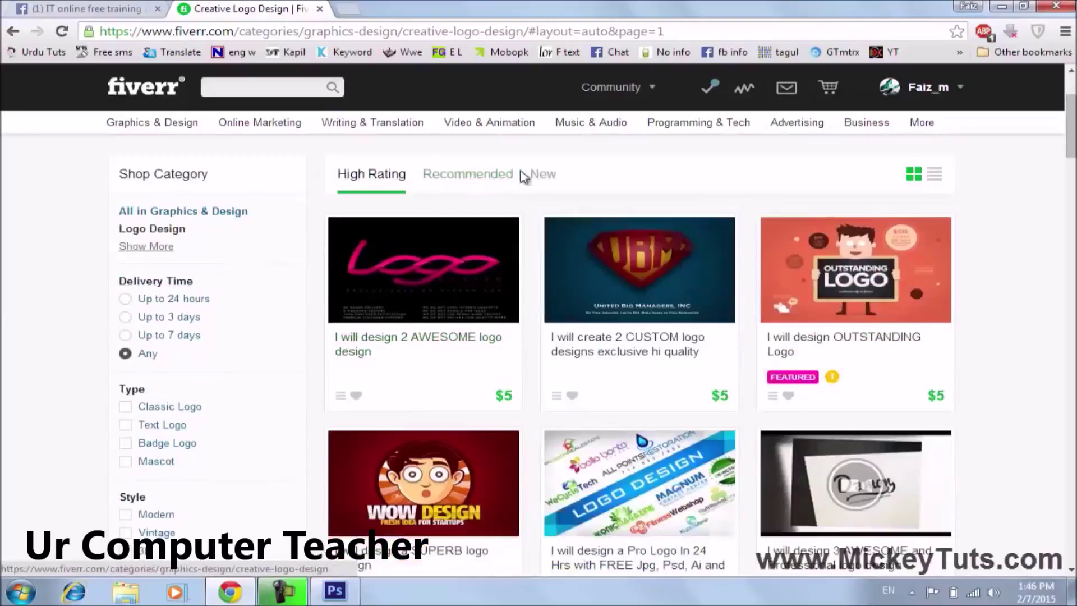
pyautogui.click(539, 178)
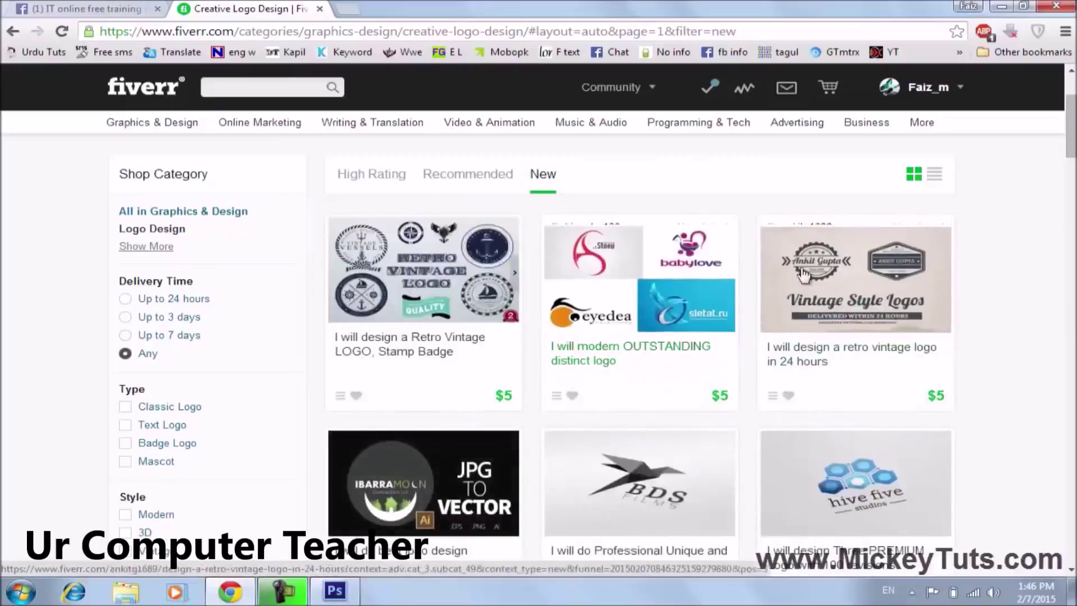
pyautogui.click(444, 174)
pyautogui.click(392, 179)
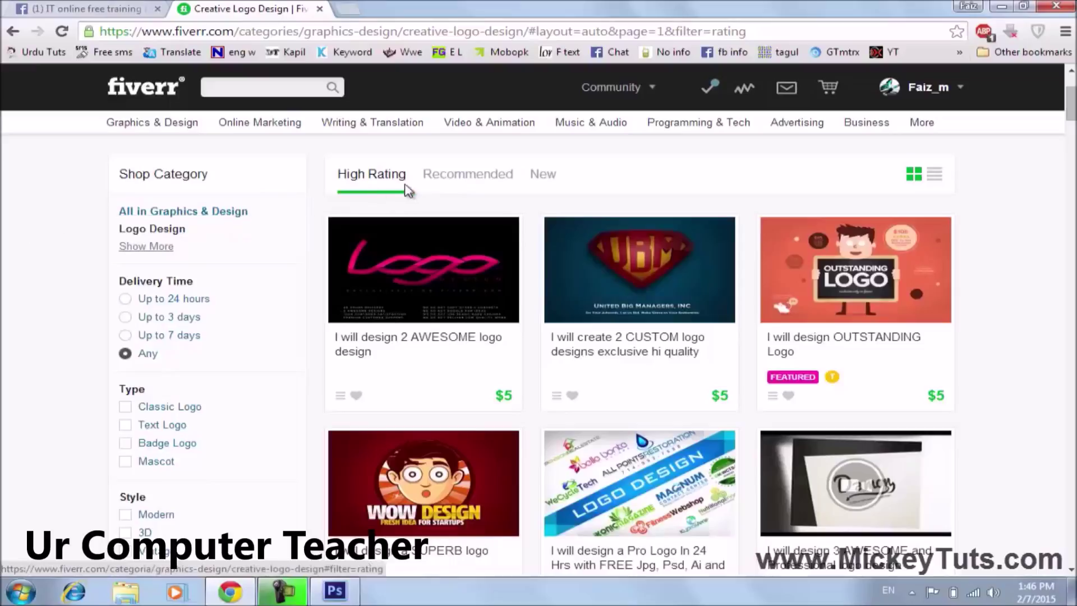
pyautogui.click(441, 180)
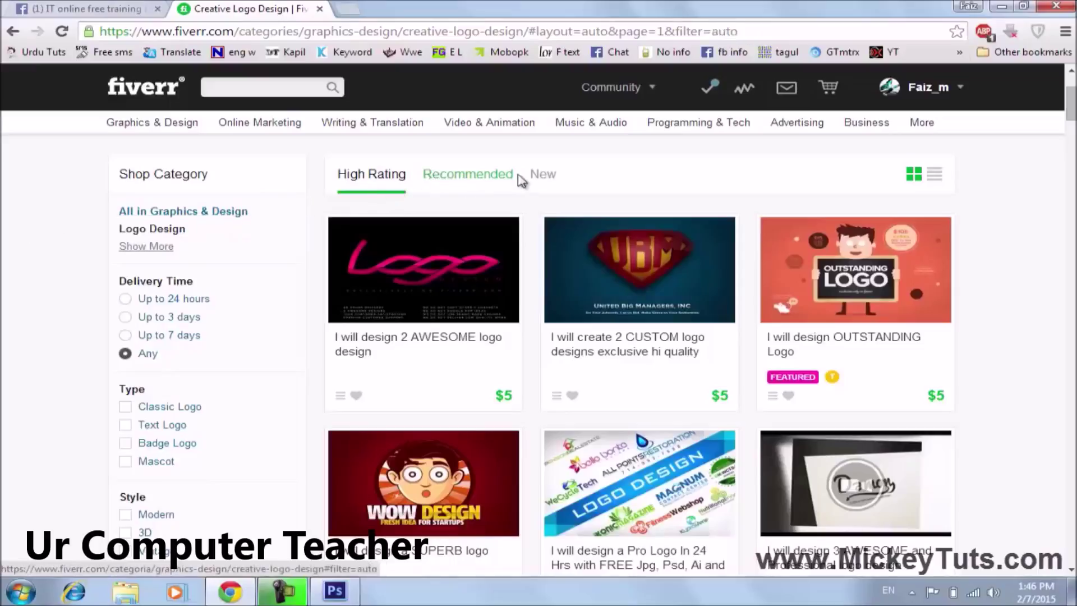
pyautogui.click(536, 177)
pyautogui.click(385, 178)
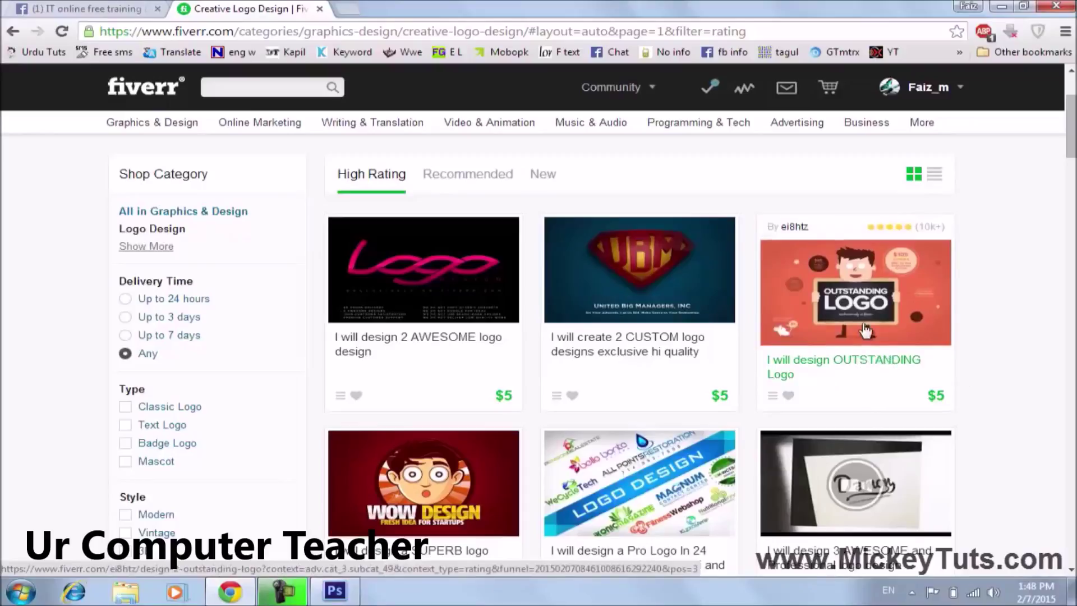
# - Open the "I will design OUTSTANDING Logo" gig and review its overview and seller information
pyautogui.click(879, 345)
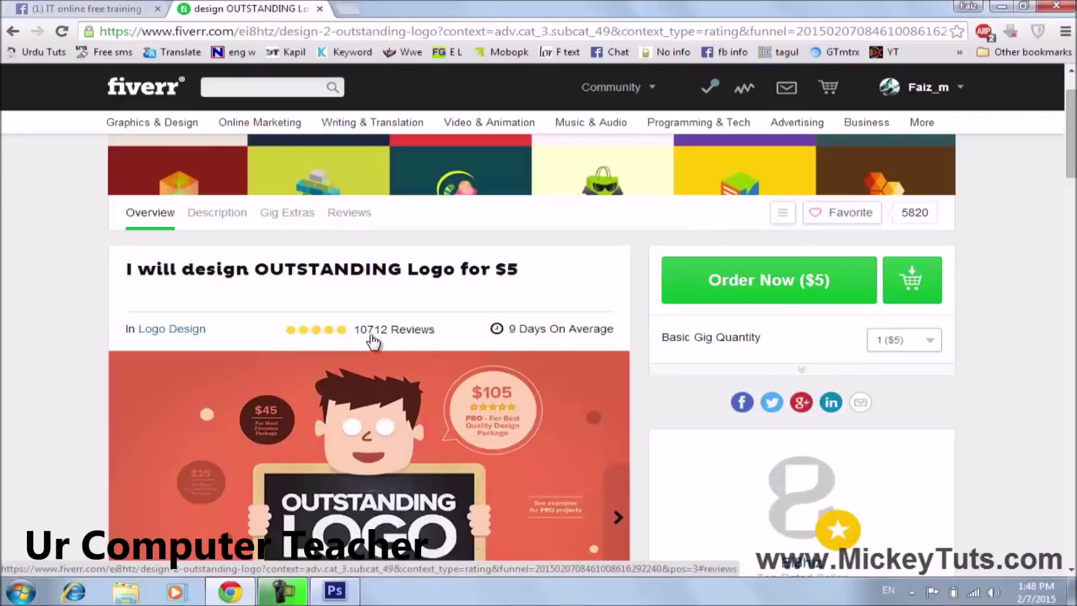
pyautogui.scroll(-1, 372, 339)
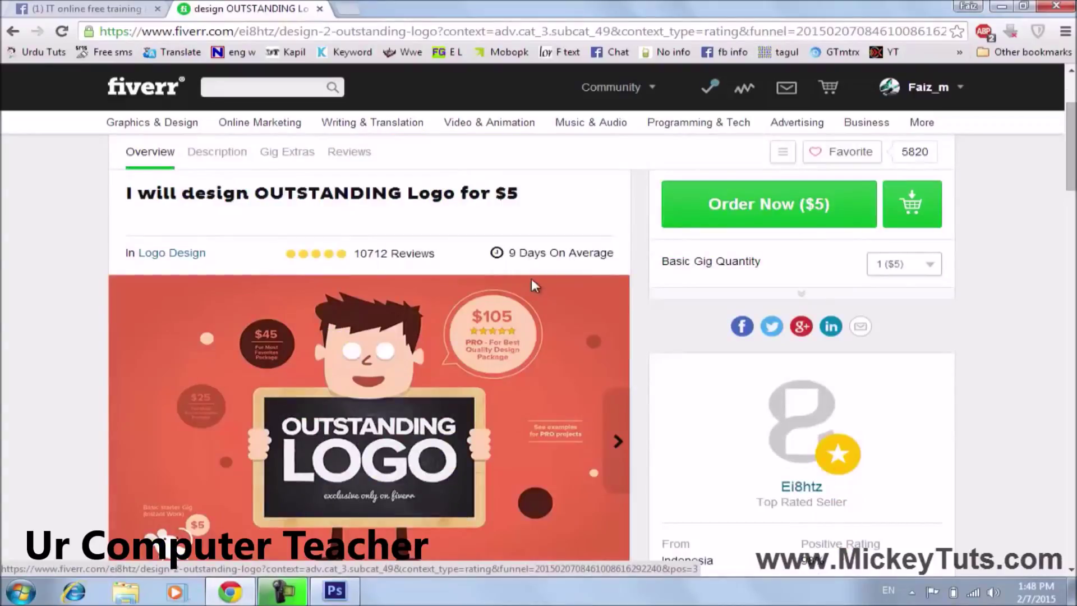
pyautogui.scroll(-1, 532, 280)
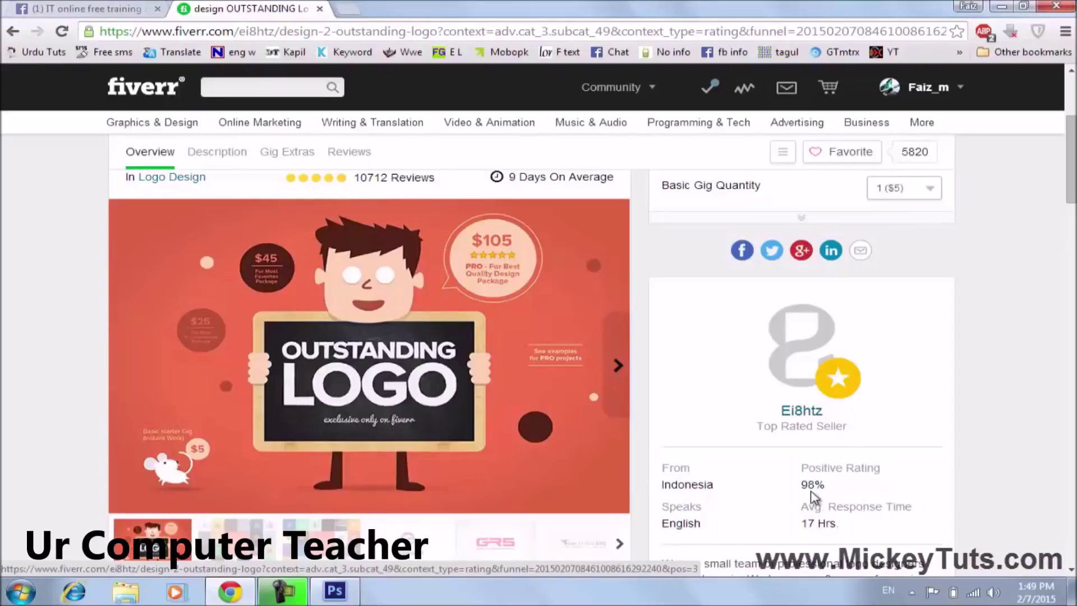
pyautogui.scroll(-1, 813, 497)
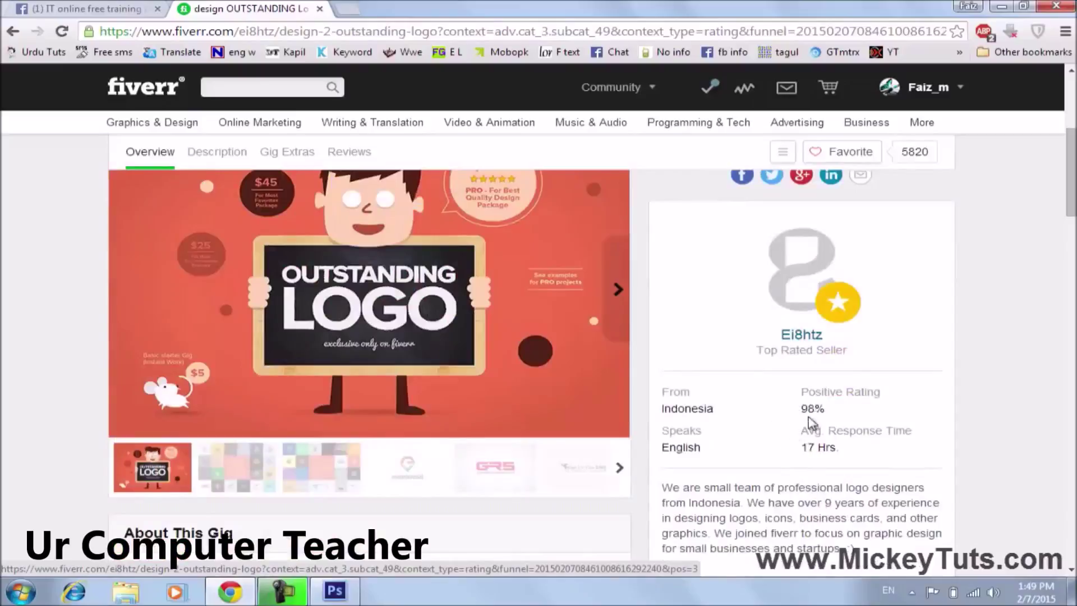
pyautogui.scroll(-3, 813, 441)
pyautogui.scroll(6, 816, 442)
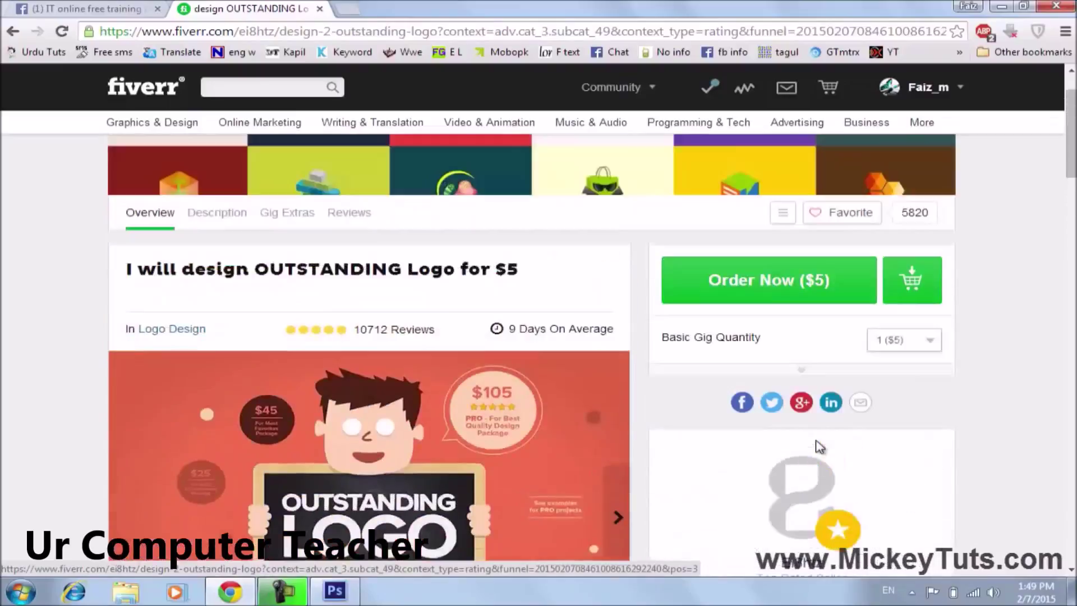
# - Read through the logo gig's description and its list of paid gig extras
pyautogui.scroll(-5, 818, 445)
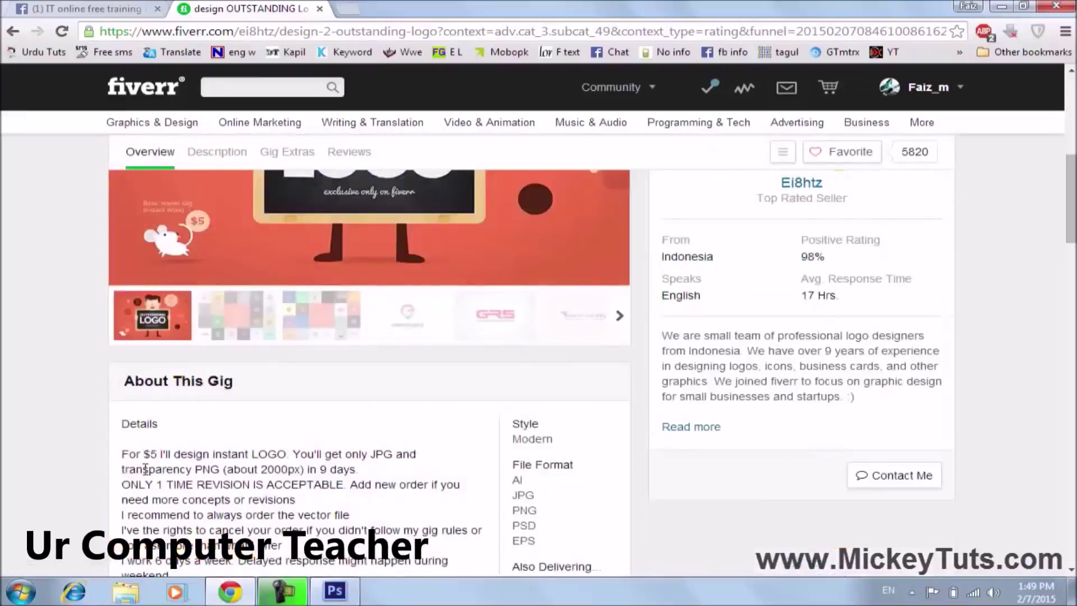
pyautogui.scroll(-2, 141, 468)
pyautogui.scroll(-3, 143, 463)
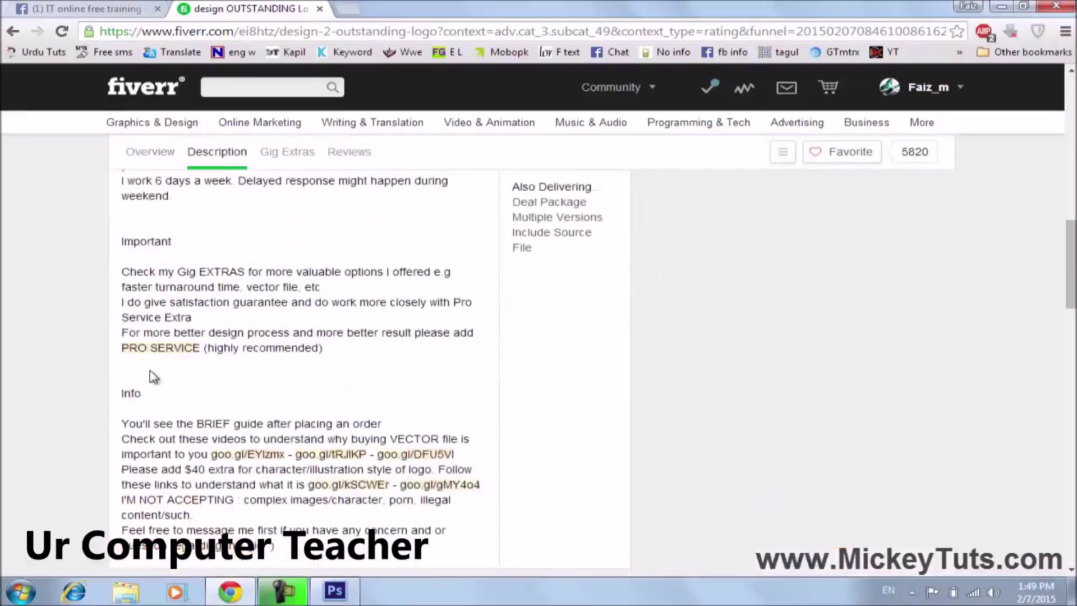
pyautogui.scroll(-4, 214, 420)
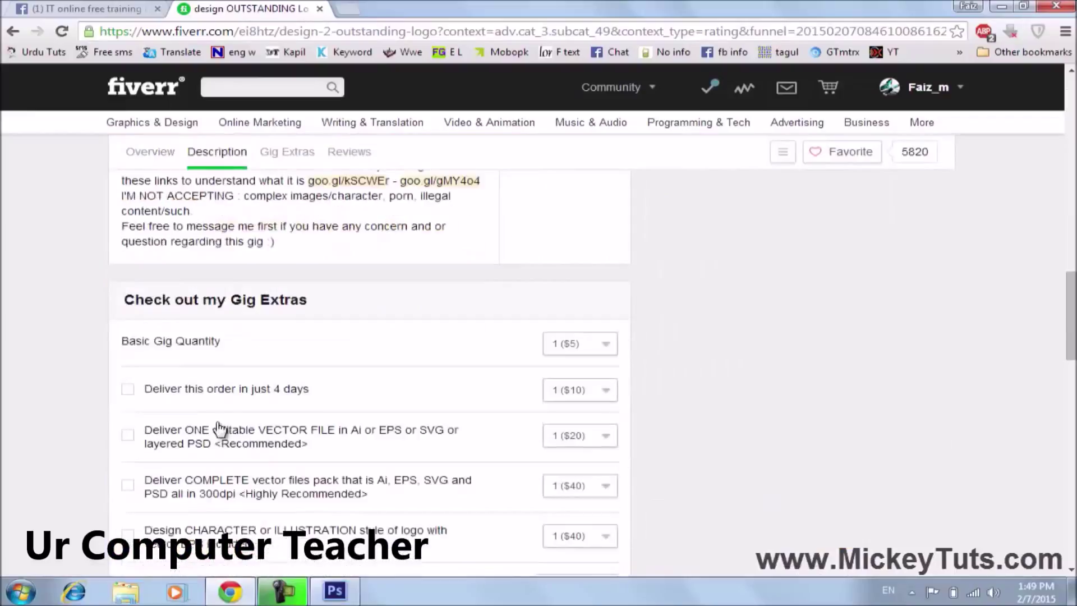
pyautogui.scroll(1, 218, 429)
pyautogui.scroll(-4, 219, 429)
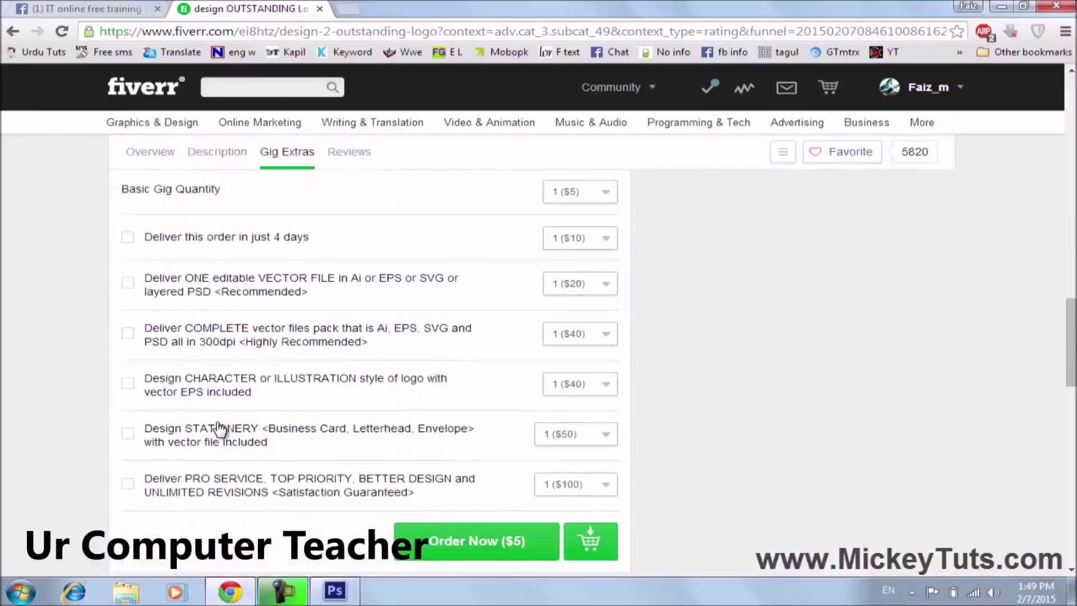
pyautogui.scroll(-1, 219, 429)
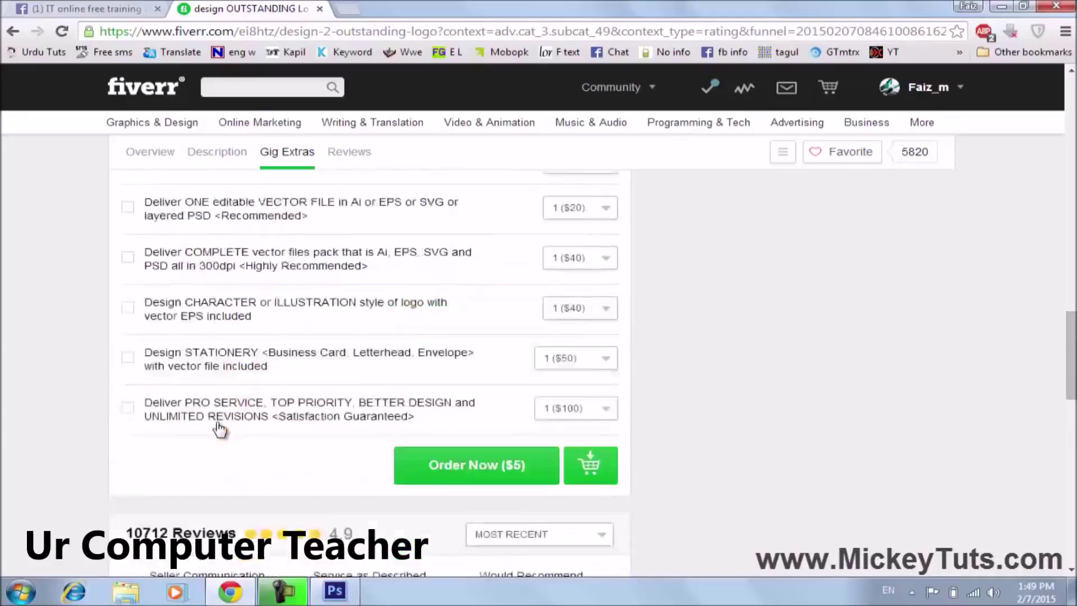
pyautogui.scroll(4, 579, 361)
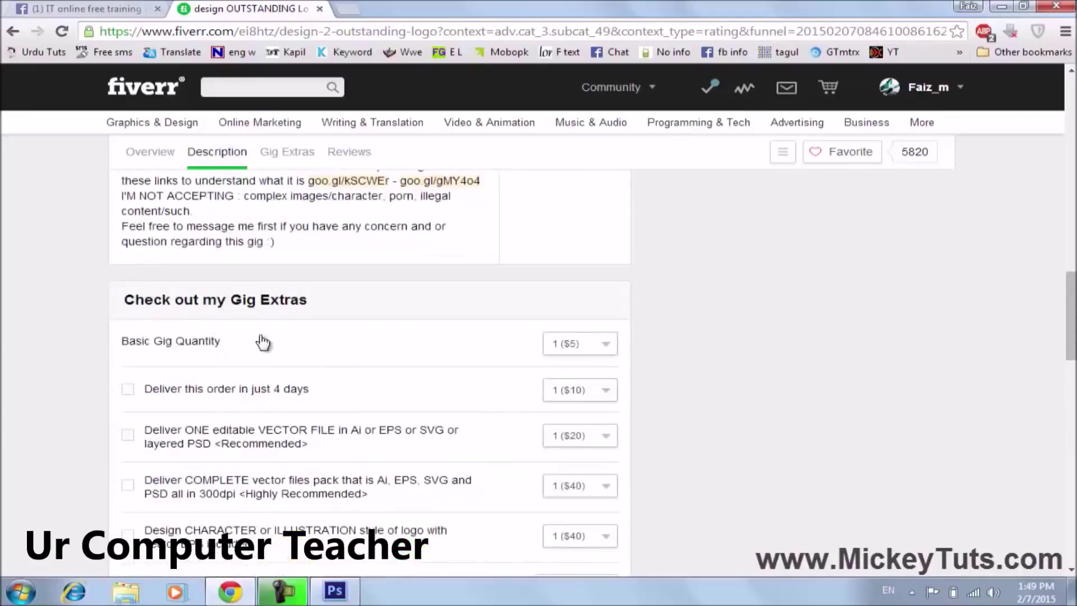
# - Return to the About This Gig section, highlight the Details text, and review the Important notes
pyautogui.scroll(2, 488, 381)
pyautogui.scroll(7, 174, 381)
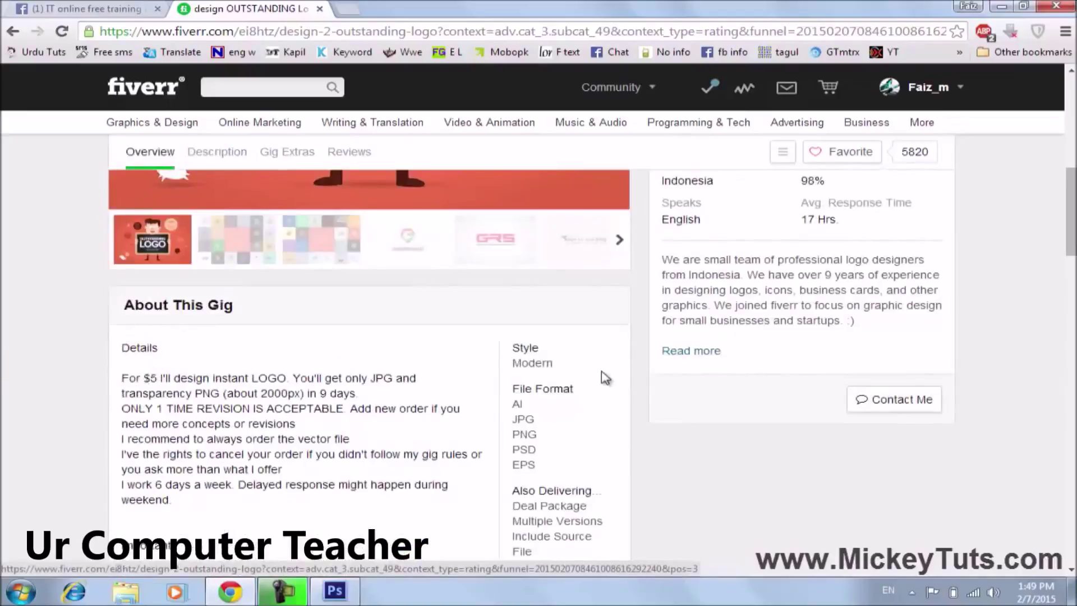
pyautogui.moveTo(123, 375); pyautogui.dragTo(156, 547)
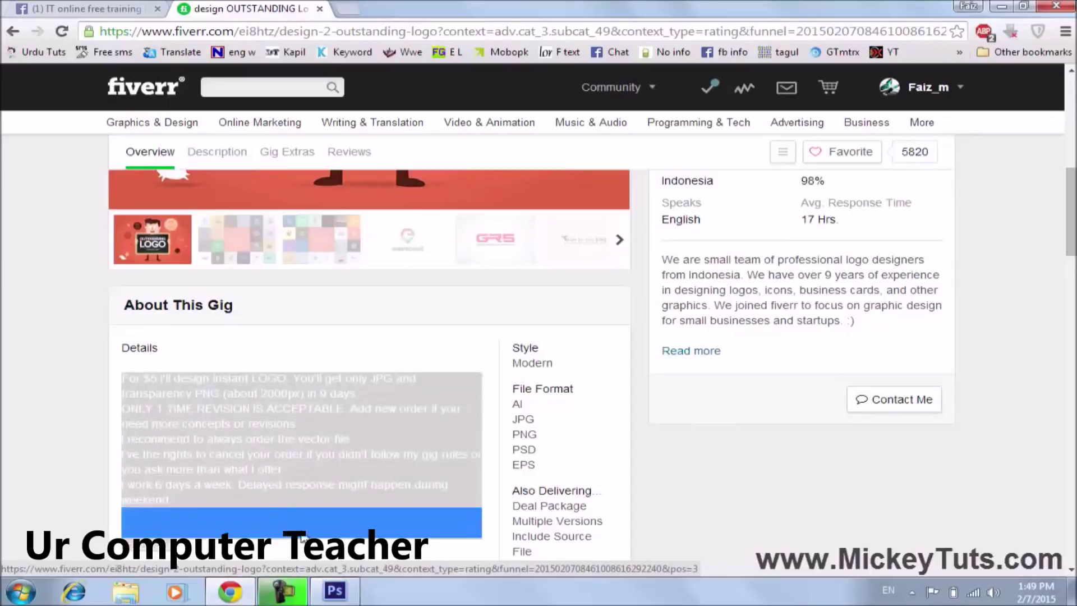
pyautogui.scroll(-3, 275, 494)
pyautogui.click(275, 486)
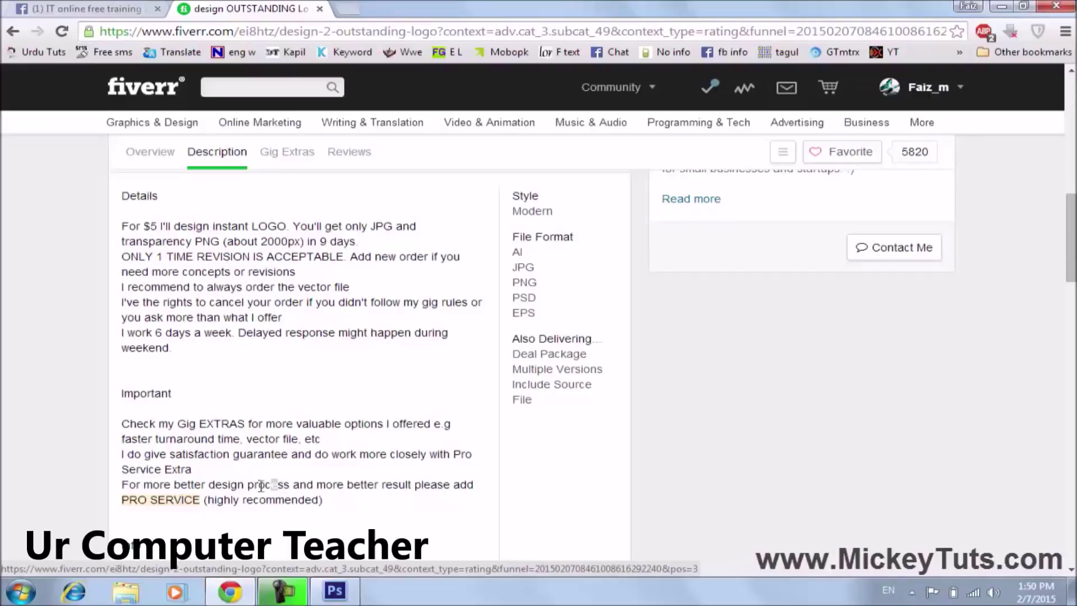
pyautogui.scroll(1, 233, 488)
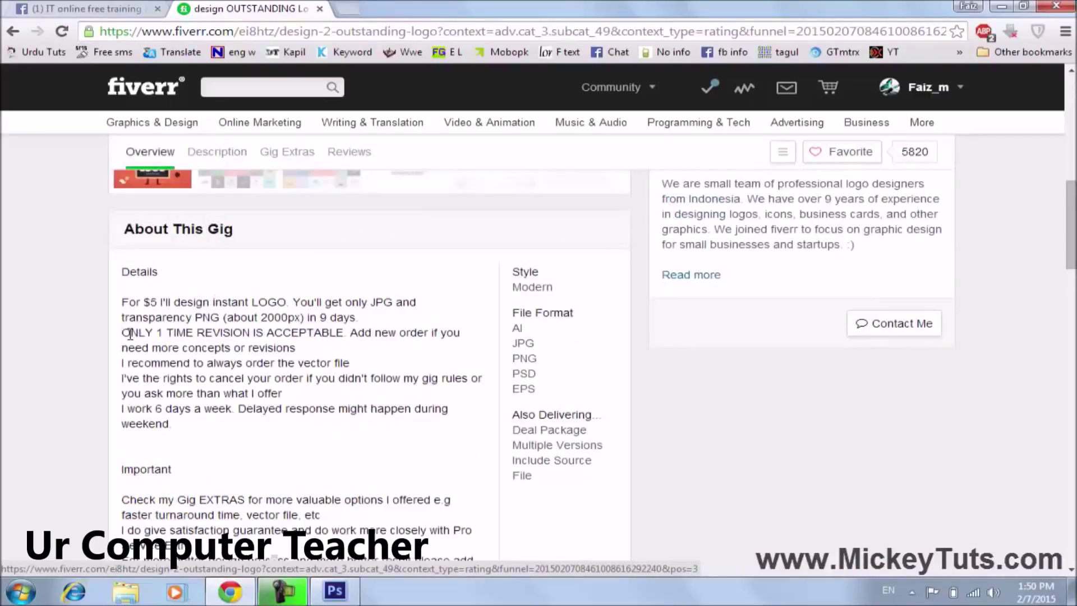
# - Review the logo gig again from its title and preview image down through the About This Gig details
pyautogui.scroll(6, 129, 334)
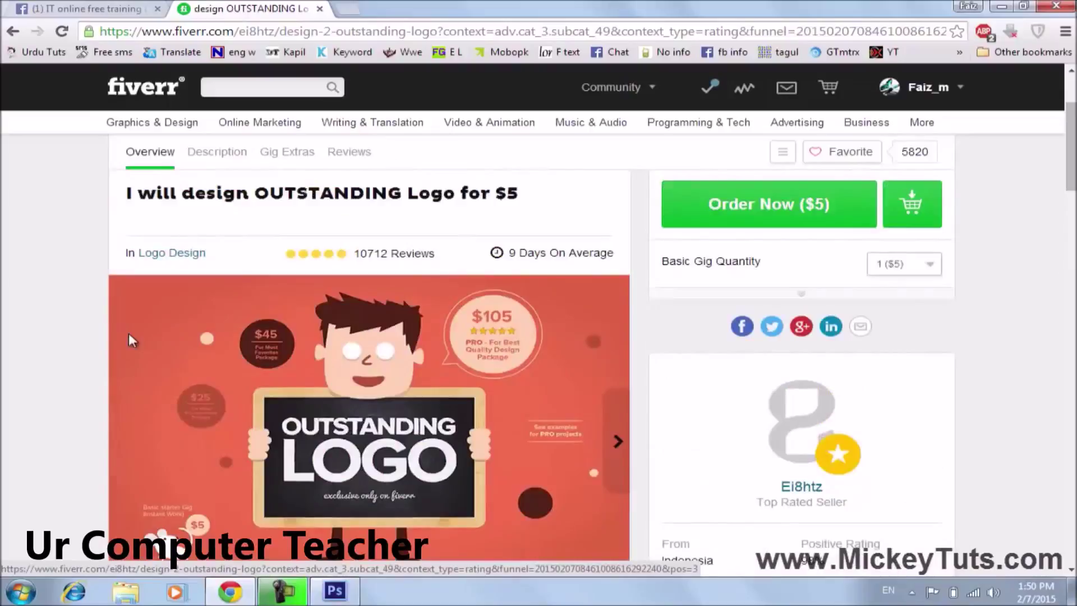
pyautogui.scroll(2, 89, 329)
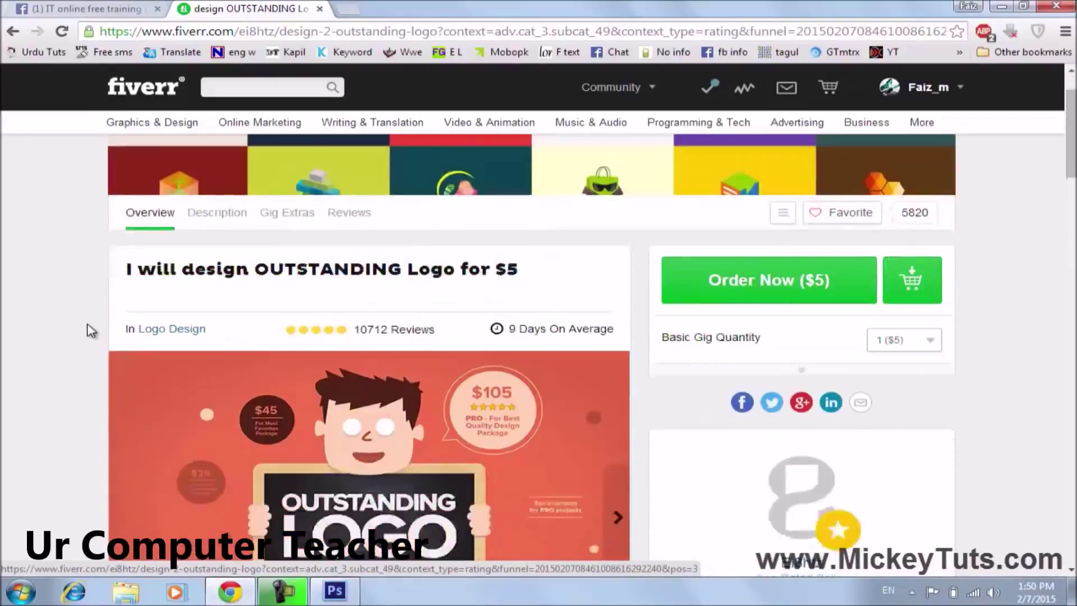
pyautogui.scroll(-2, 89, 330)
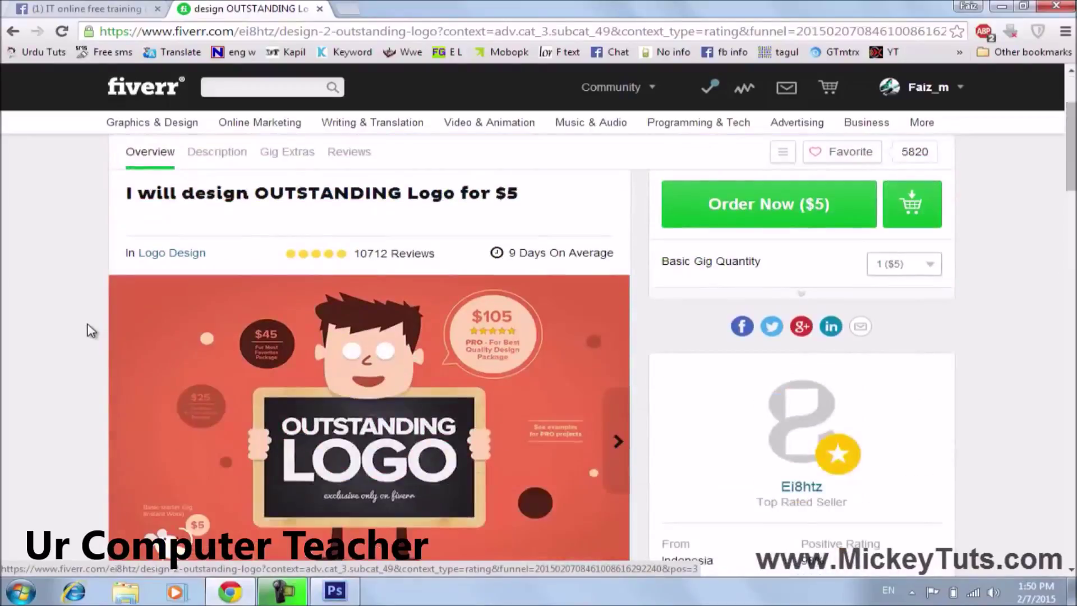
pyautogui.scroll(-2, 89, 330)
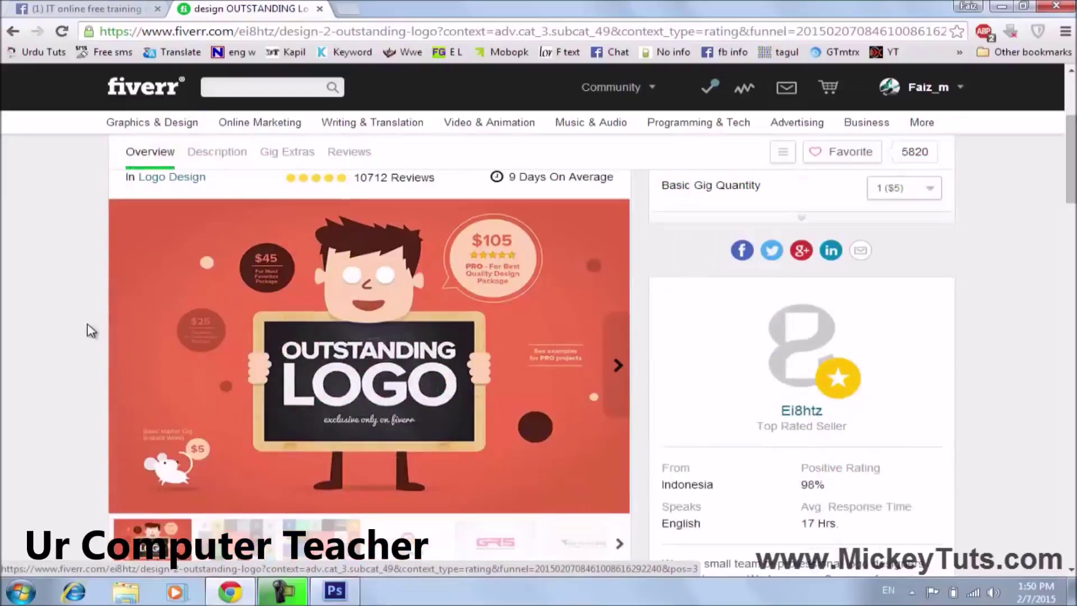
pyautogui.scroll(-2, 89, 330)
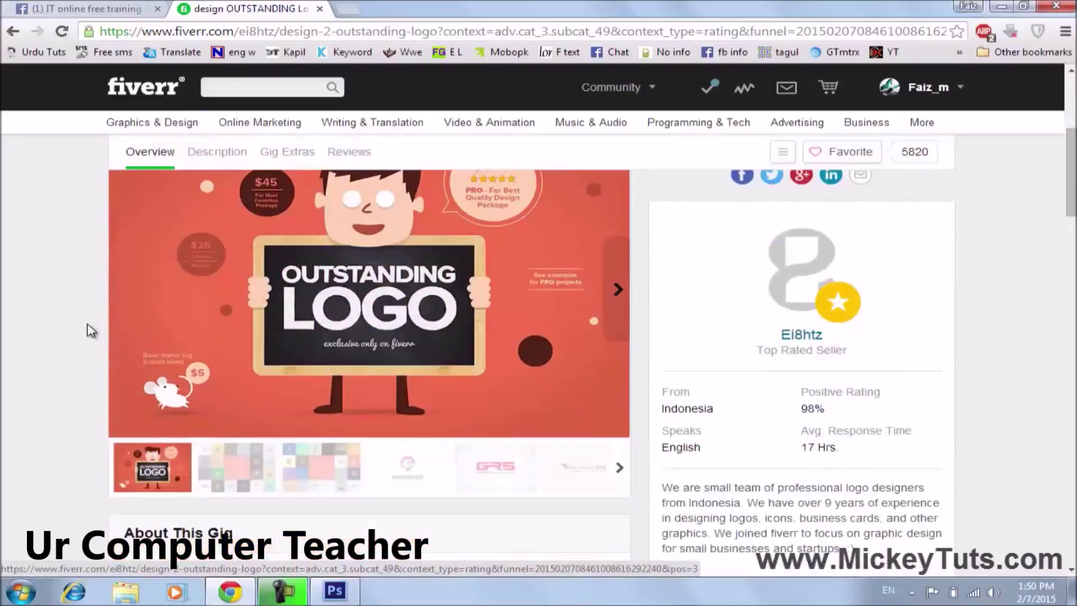
pyautogui.scroll(-2, 89, 330)
pyautogui.scroll(-2, 88, 330)
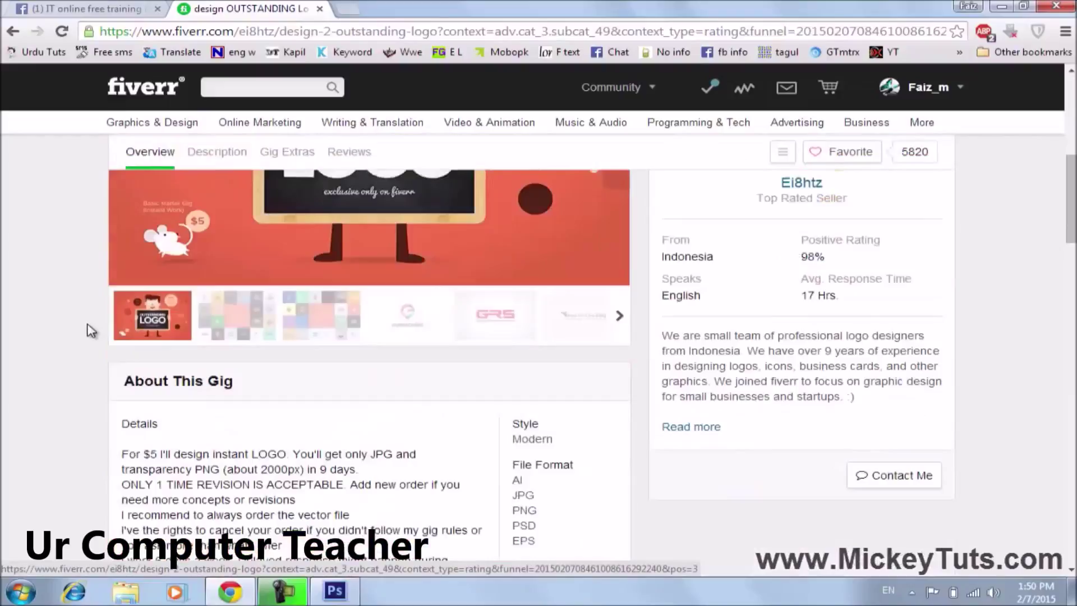
pyautogui.scroll(-2, 88, 330)
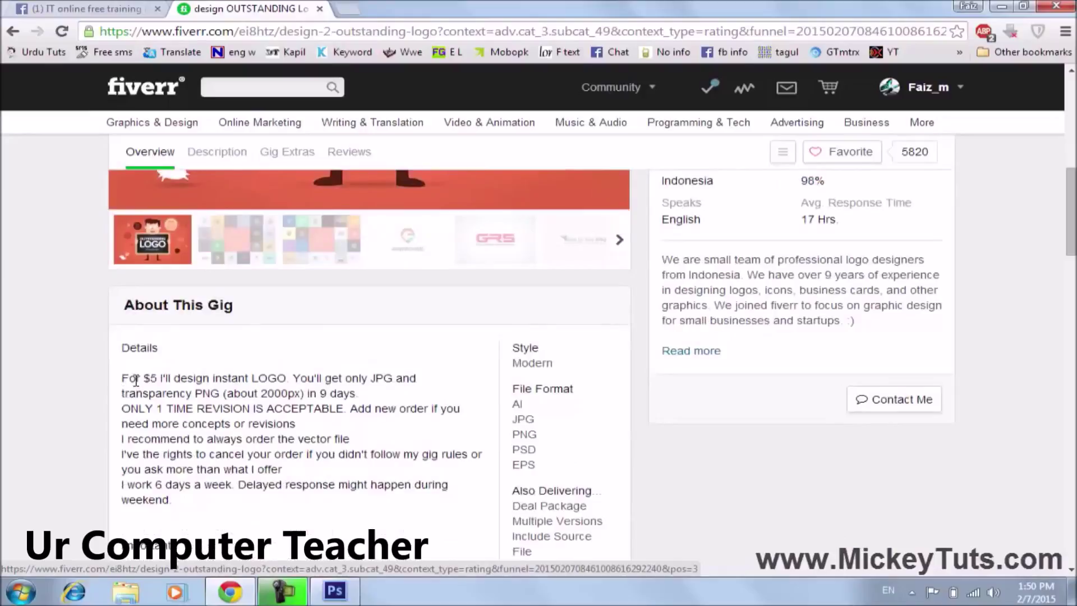
pyautogui.scroll(-4, 136, 381)
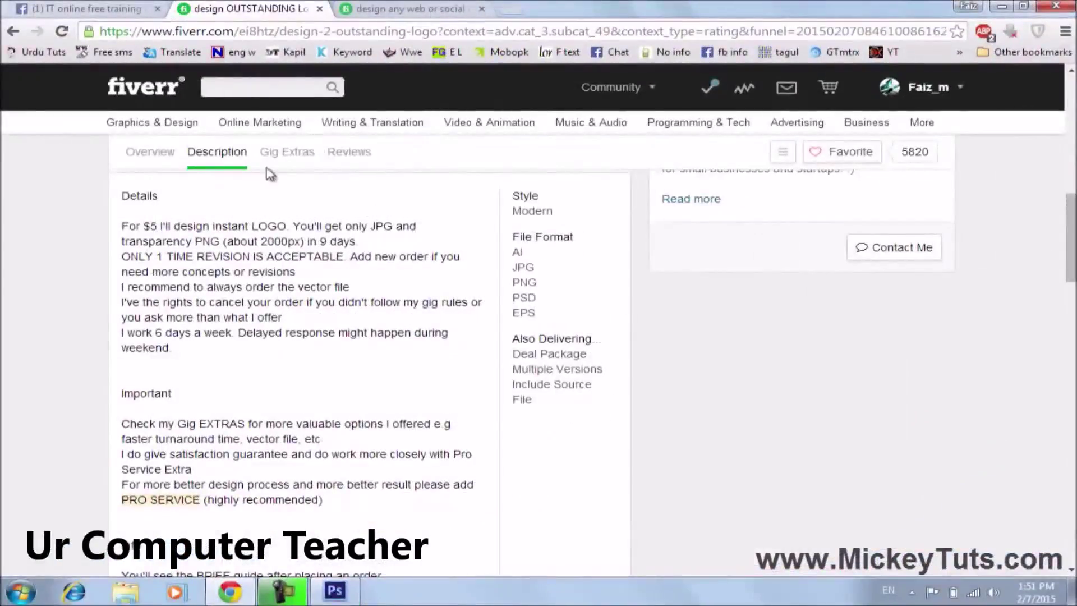
# - Switch to the already open gig about designing web or social covers
pyautogui.click(414, 6)
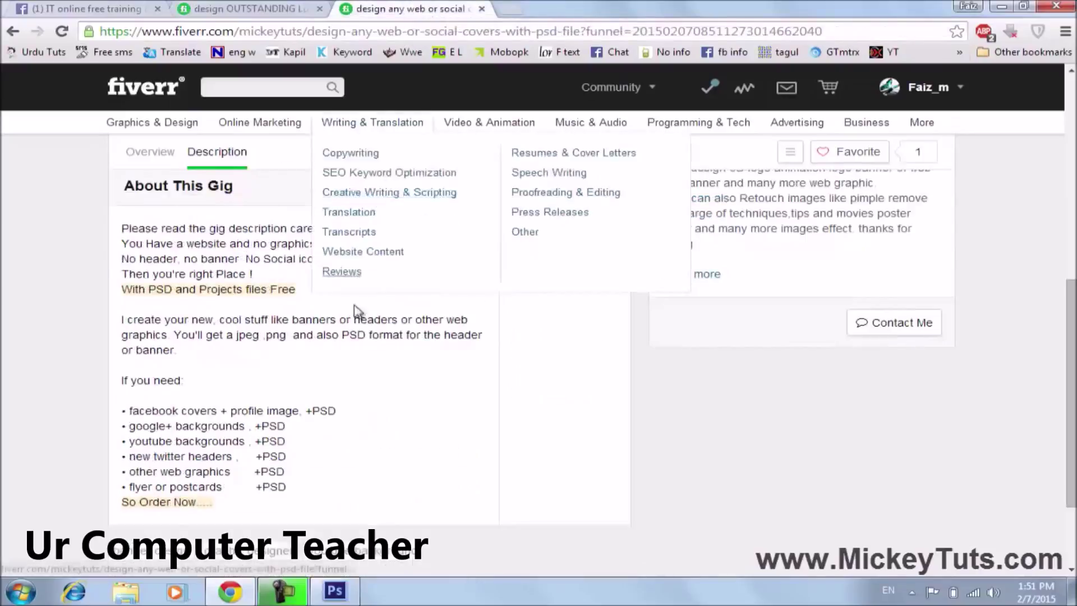
# - Copy the complete About This Gig description of the web and social covers gig, from its opening line through "So Order Now"
pyautogui.scroll(5, 348, 365)
pyautogui.scroll(2, 336, 404)
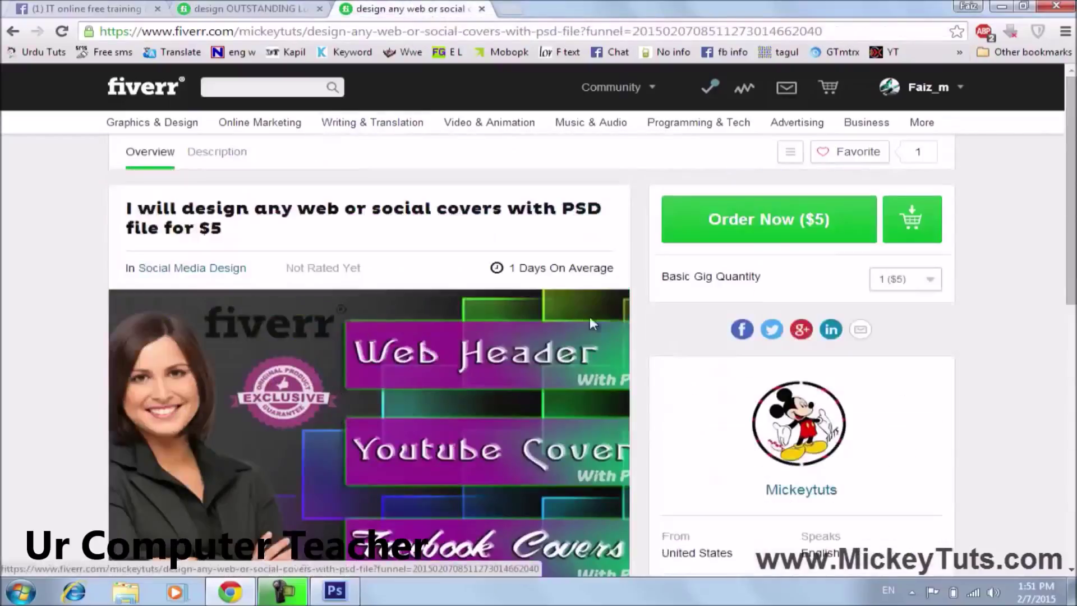
pyautogui.scroll(-2, 476, 362)
pyautogui.scroll(-4, 445, 397)
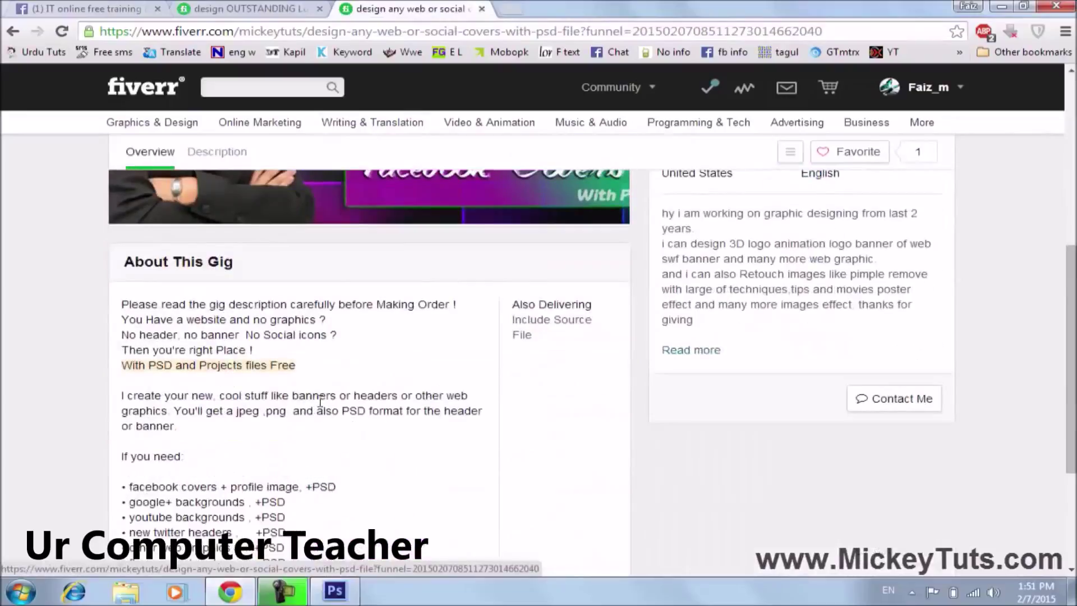
pyautogui.scroll(-3, 320, 401)
pyautogui.moveTo(247, 427); pyautogui.dragTo(152, 123)
pyautogui.scroll(1, 169, 269)
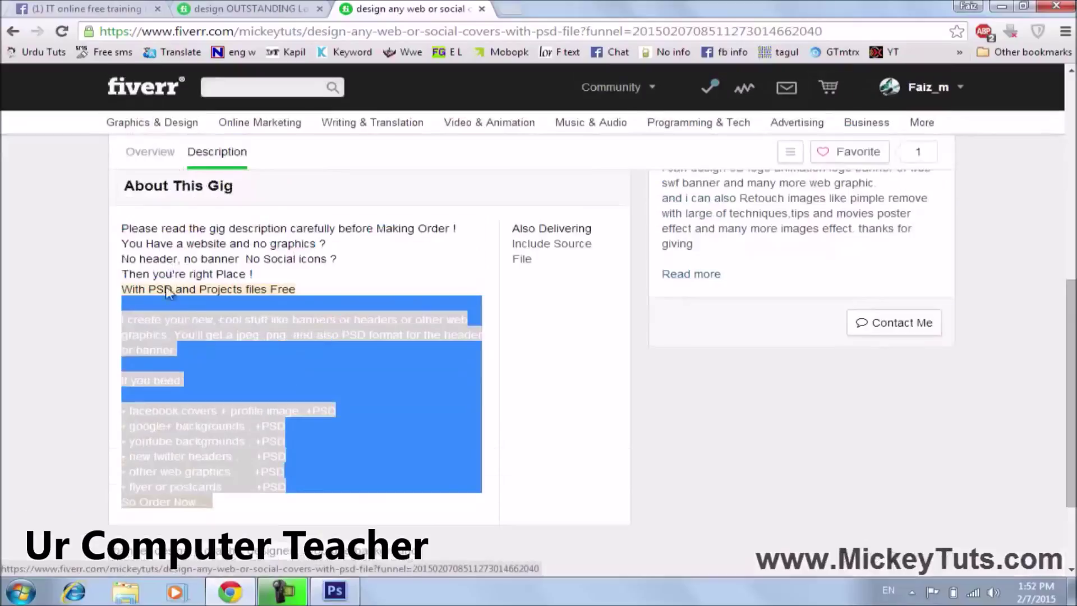
pyautogui.click(160, 274)
pyautogui.moveTo(116, 231); pyautogui.dragTo(273, 503)
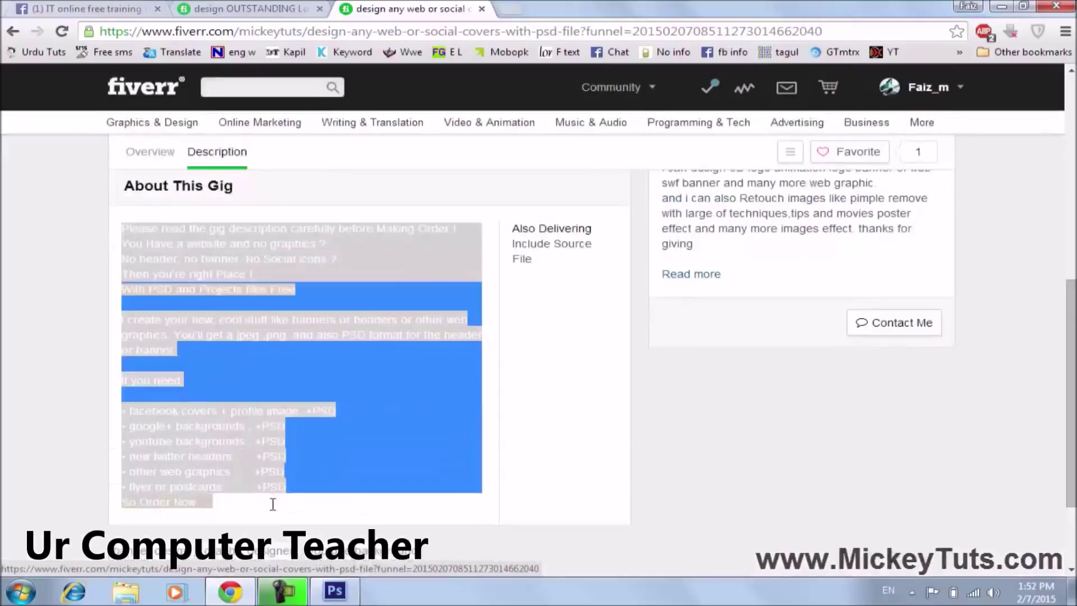
pyautogui.rightClick(247, 372)
pyautogui.click(274, 371)
pyautogui.click(252, 375)
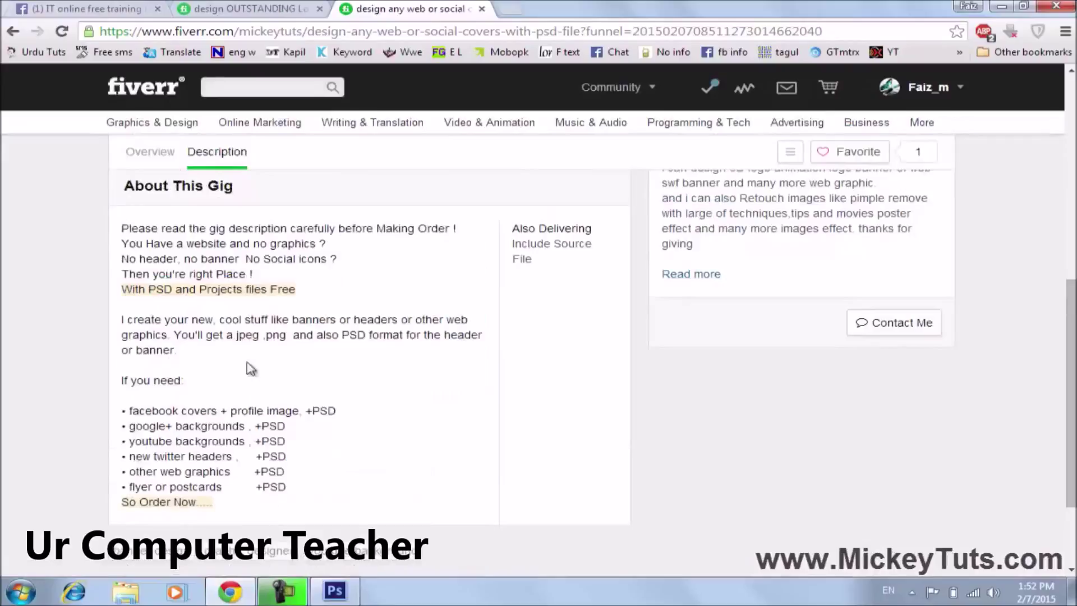
# - Return to the logo gig, look over its description and overview, and start selling to open the form for creating a new gig
pyautogui.click(226, 8)
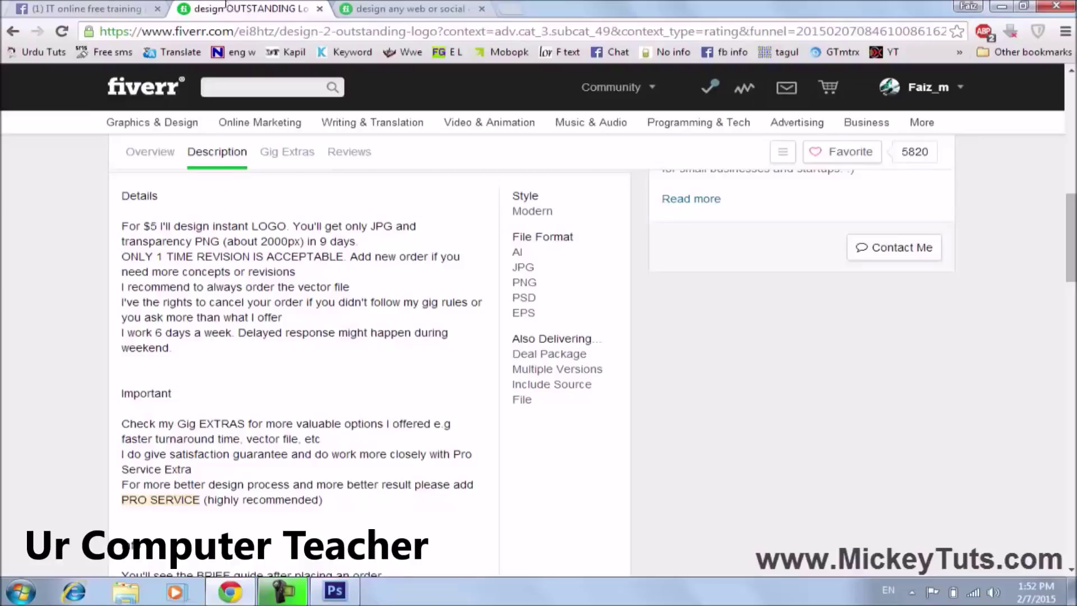
pyautogui.scroll(-4, 168, 373)
pyautogui.scroll(-4, 162, 373)
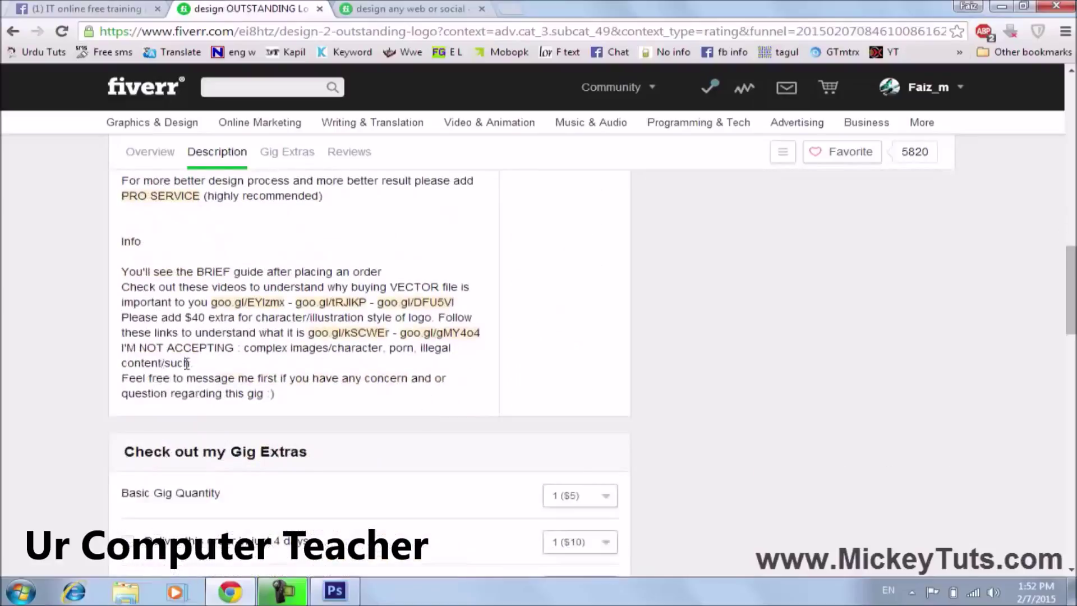
pyautogui.scroll(10, 185, 373)
pyautogui.scroll(8, 134, 365)
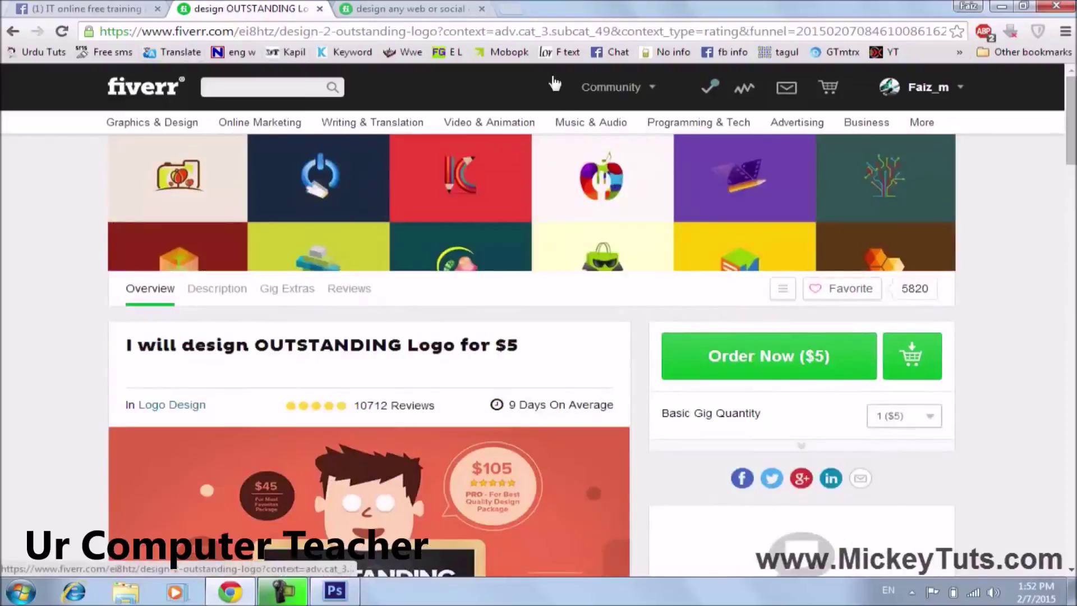
pyautogui.moveTo(951, 98)
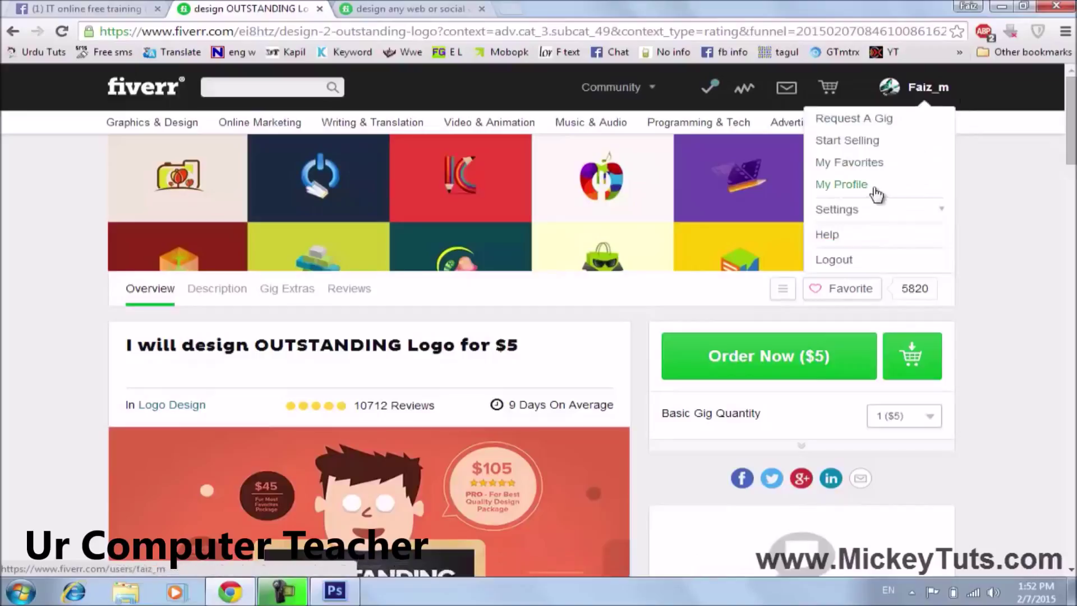
pyautogui.click(862, 142)
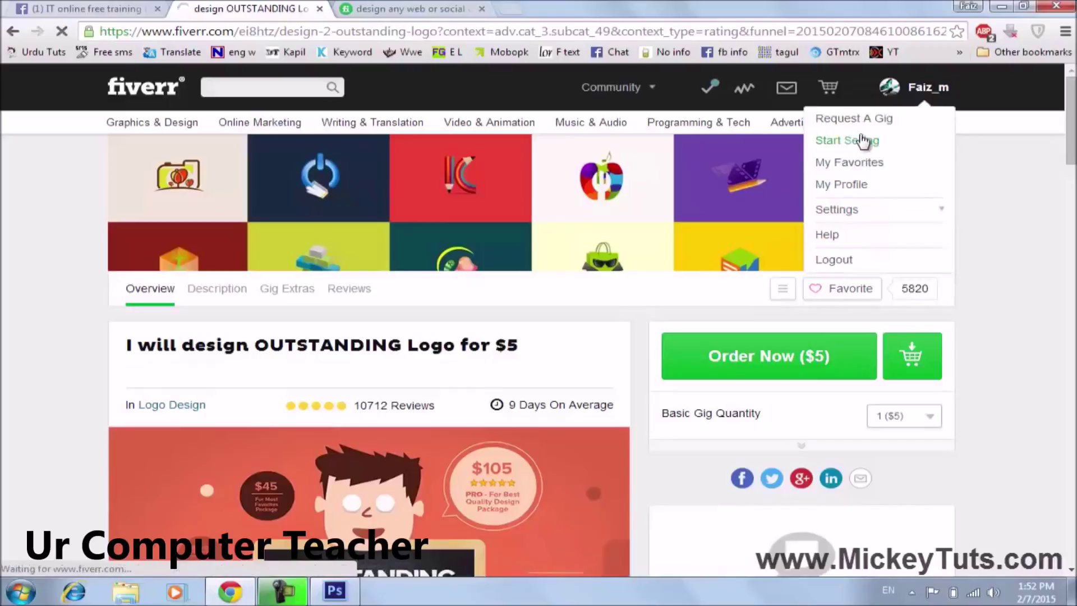
pyautogui.click(851, 142)
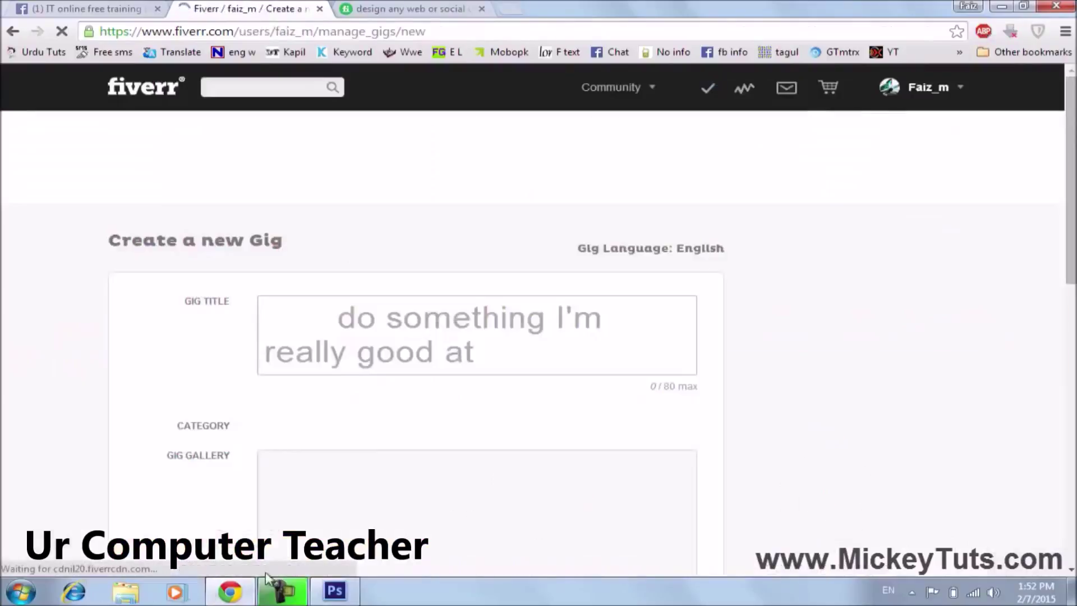
pyautogui.click(287, 589)
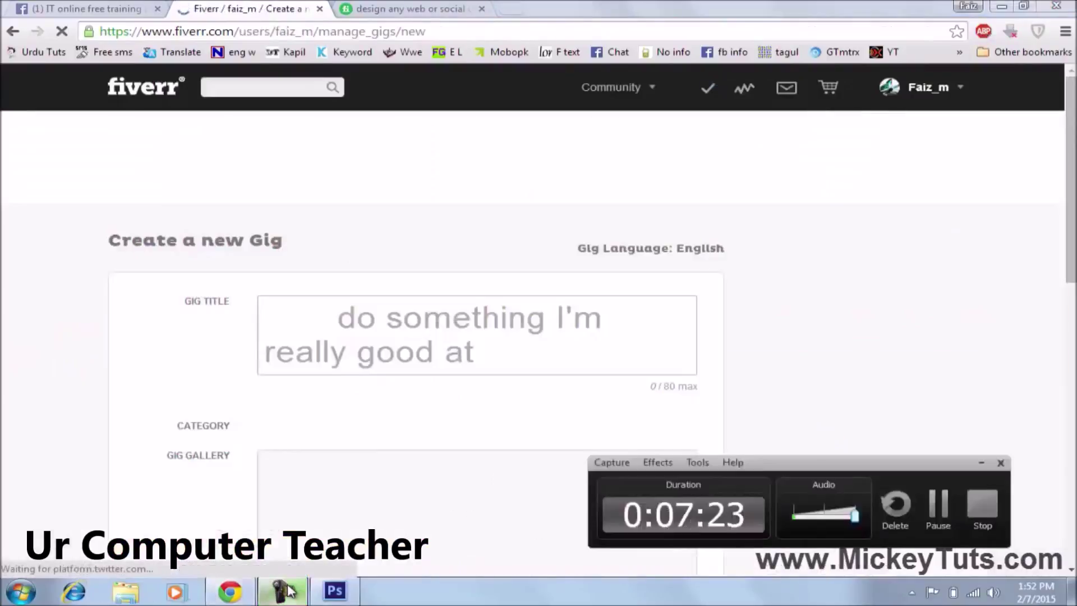
pyautogui.click(288, 589)
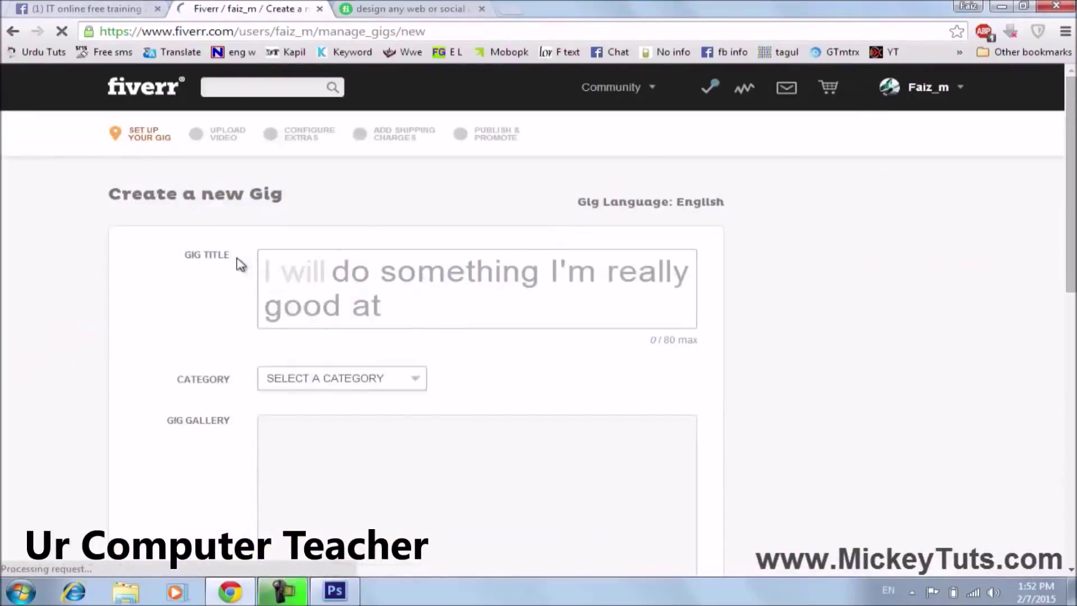
# - Enter "design amazing logo wd PSD" as the gig title, checking the covers gig's title for reference
pyautogui.click(297, 277)
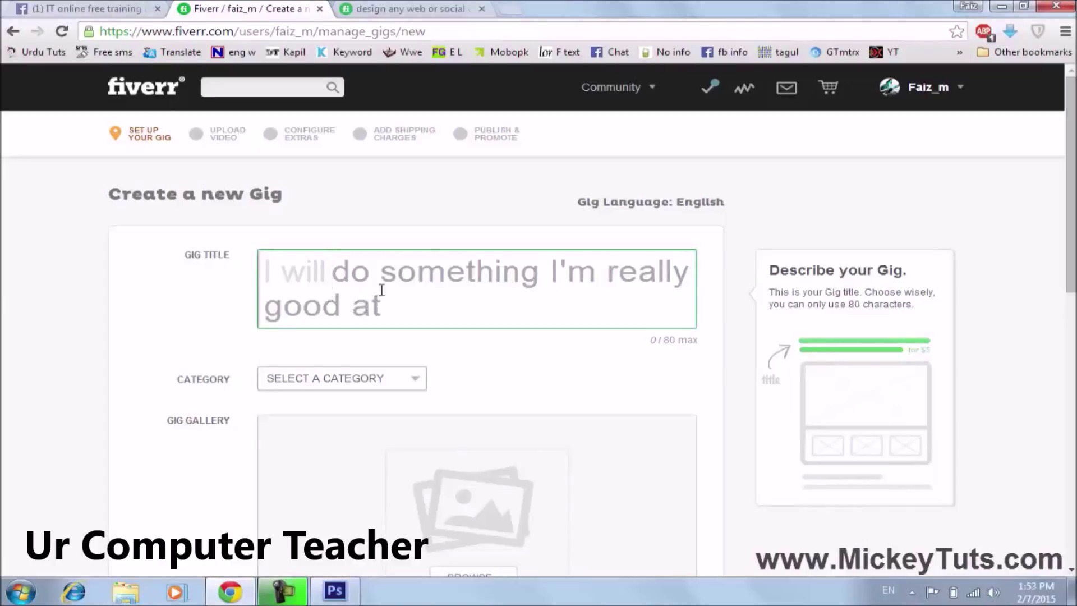
pyautogui.write('des')
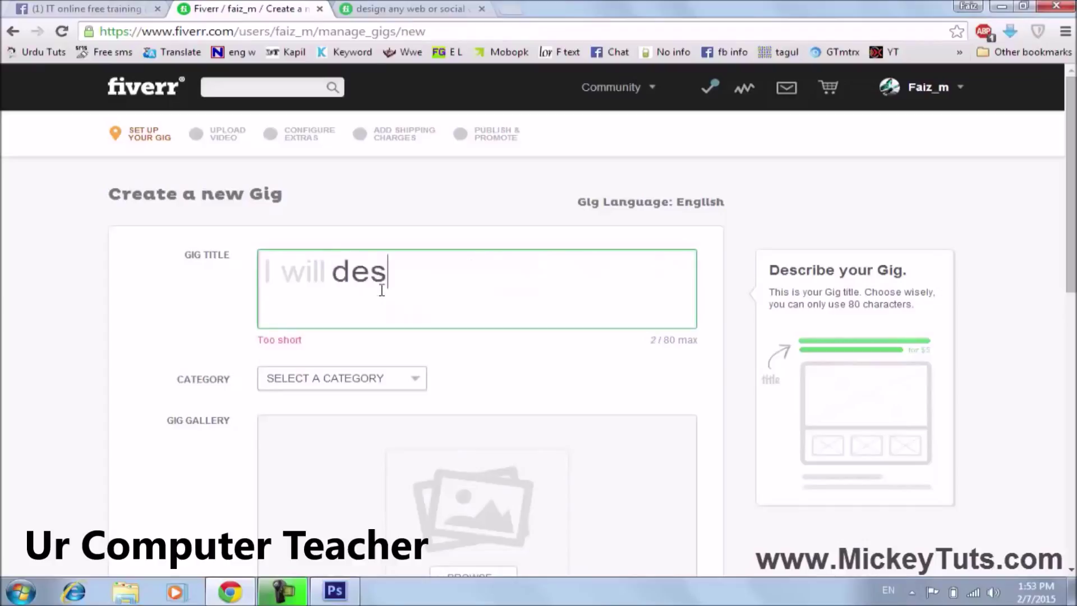
pyautogui.click(388, 8)
pyautogui.moveTo(260, 123)
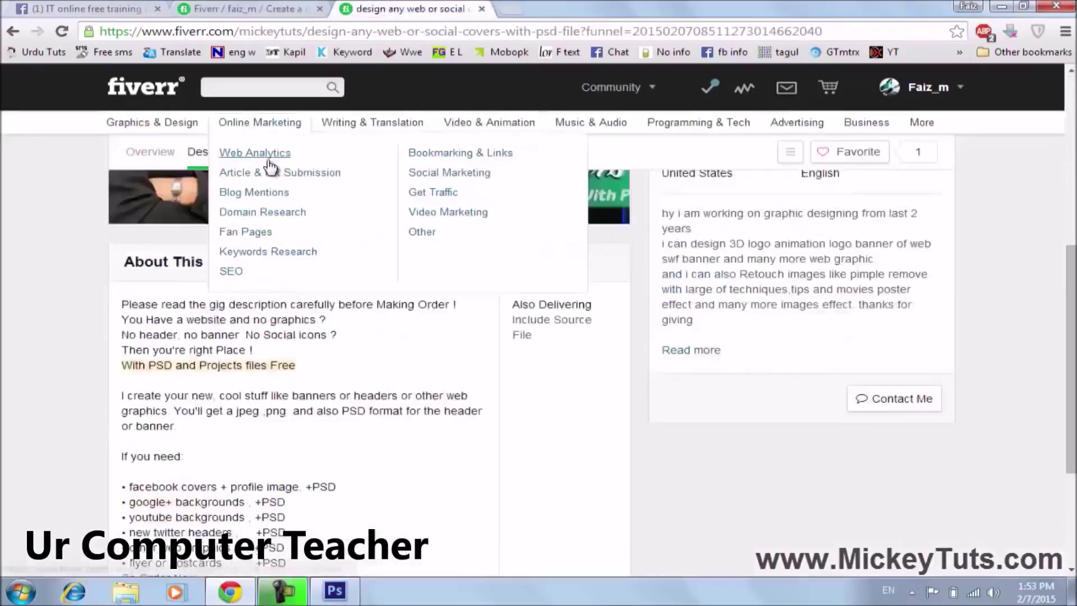
pyautogui.scroll(3, 235, 279)
pyautogui.scroll(2, 263, 309)
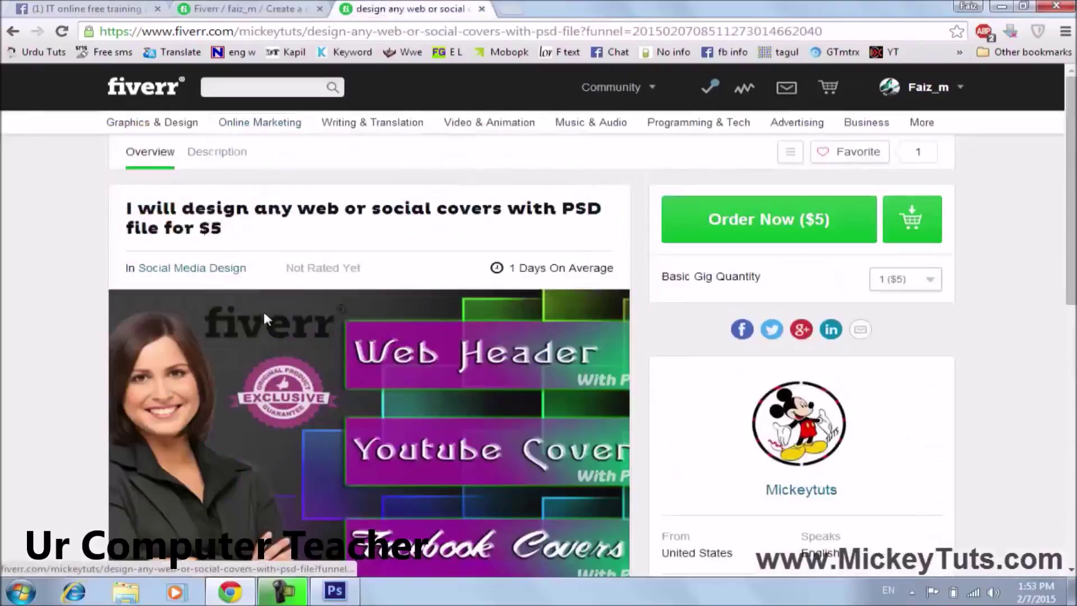
pyautogui.click(254, 7)
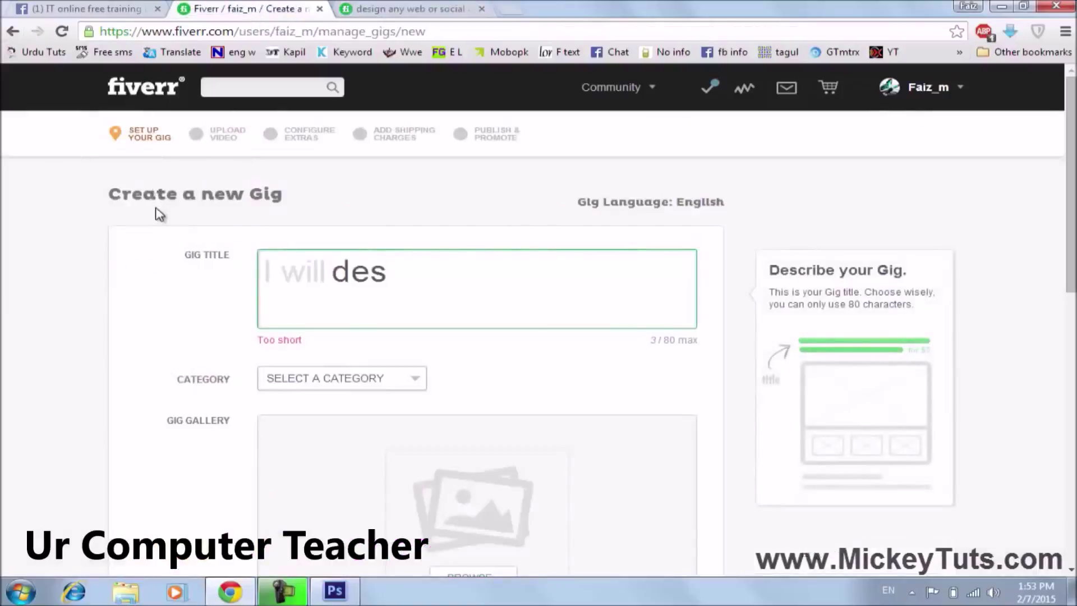
pyautogui.write('ign ')
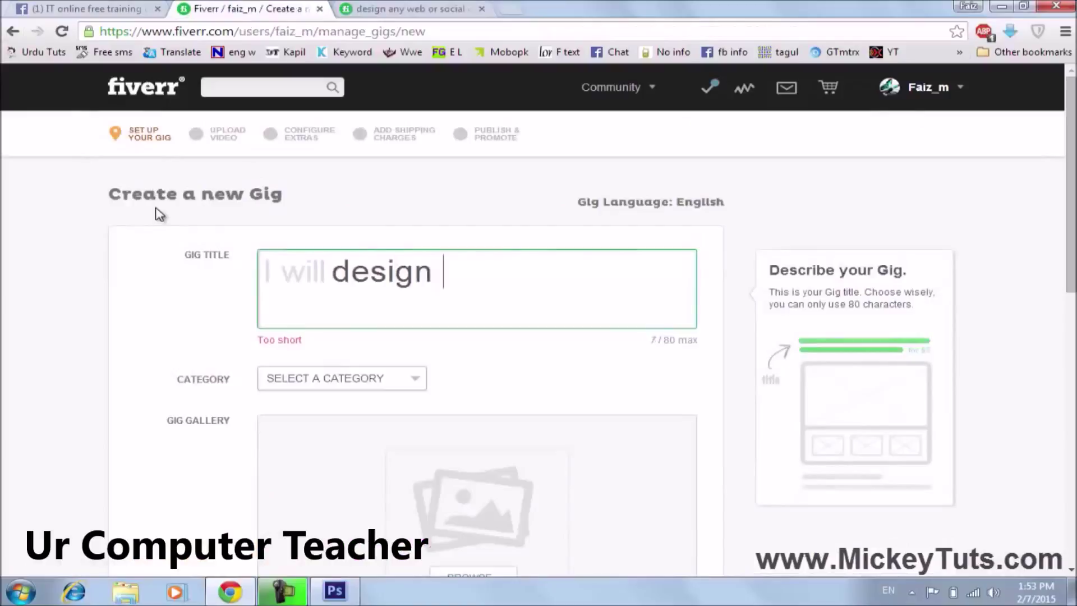
pyautogui.write('amazing ')
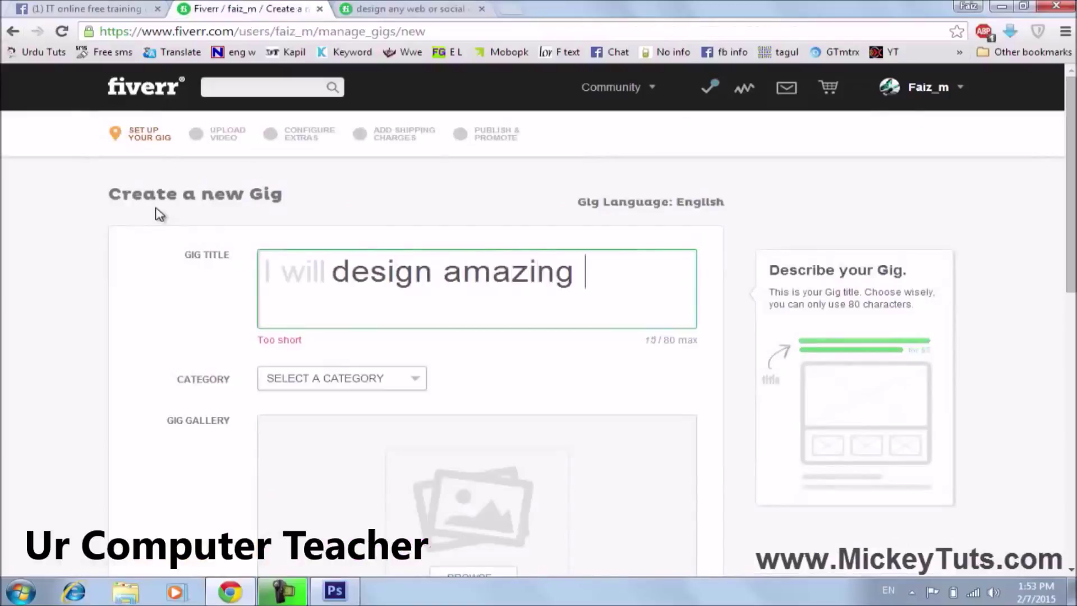
pyautogui.write('logo ')
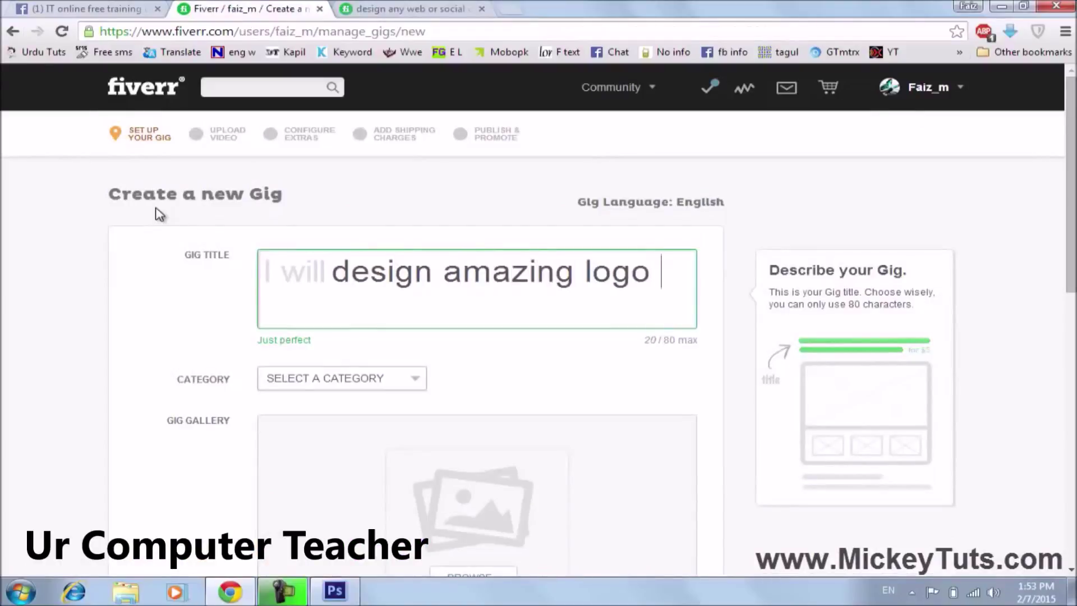
pyautogui.write('wd PSD')
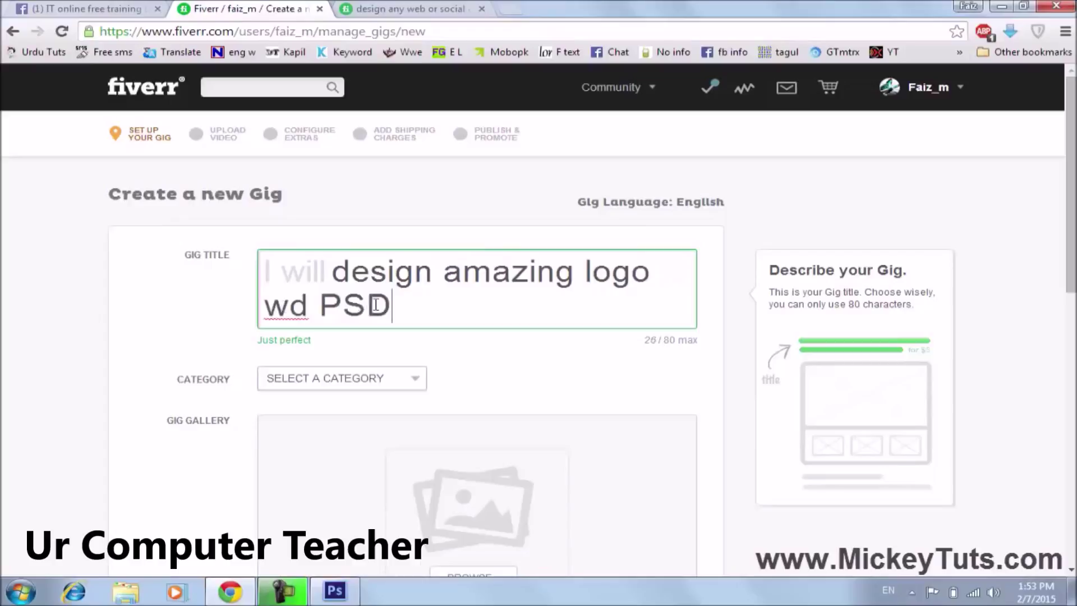
# - Set the new gig's category to Graphics & Design and its subcategory to Logo Design
pyautogui.scroll(-1, 262, 352)
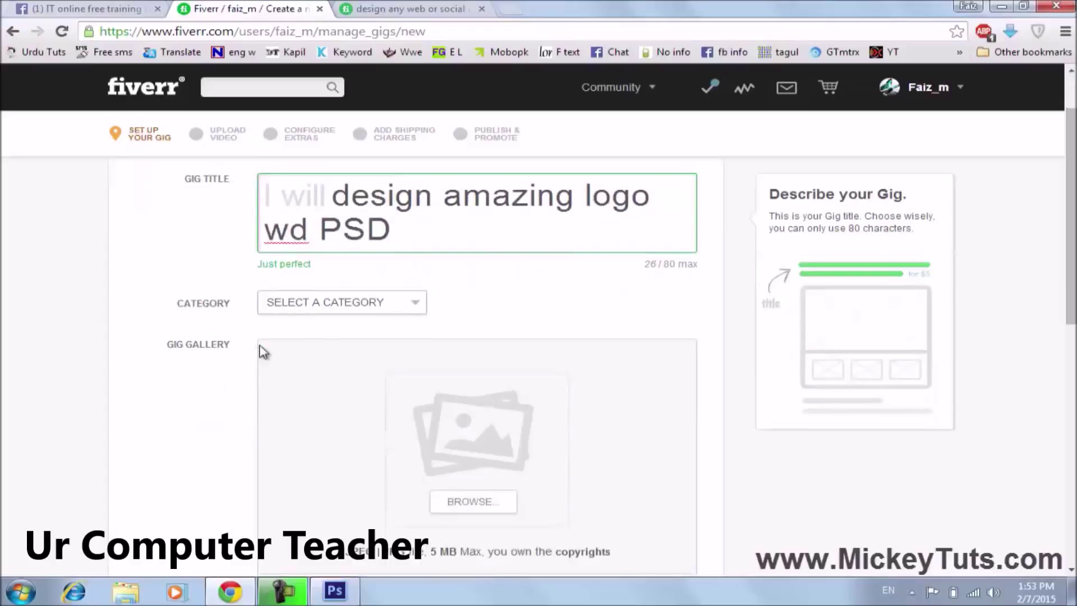
pyautogui.click(261, 315)
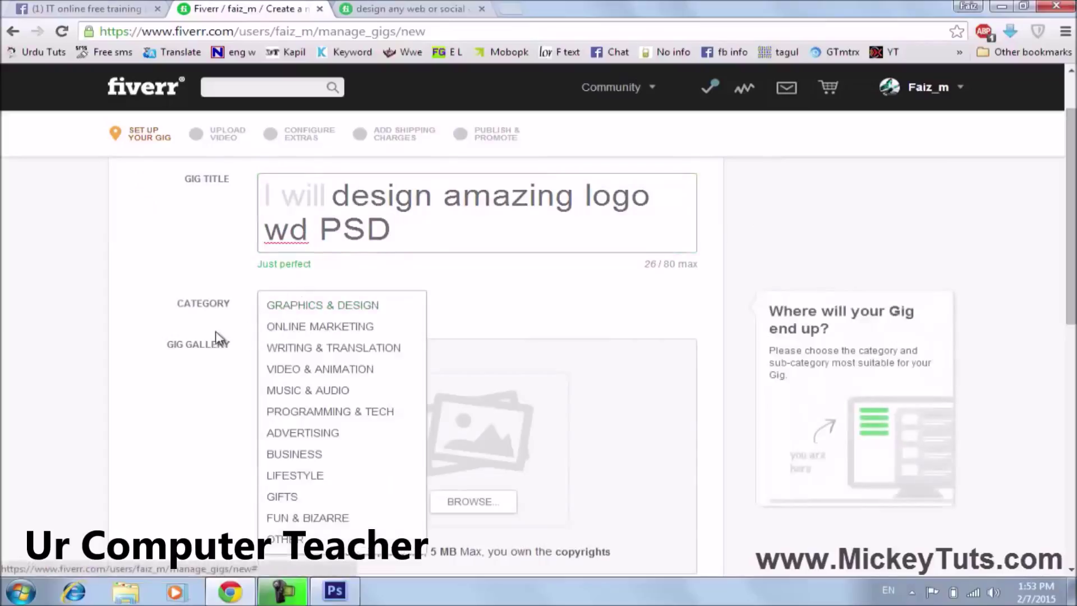
pyautogui.click(325, 306)
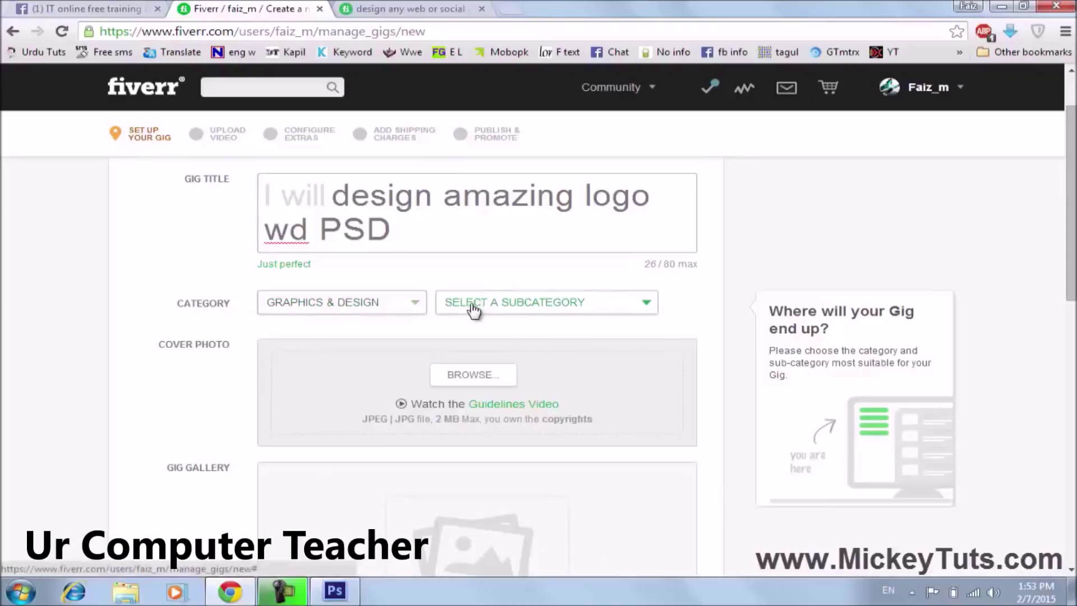
pyautogui.click(533, 312)
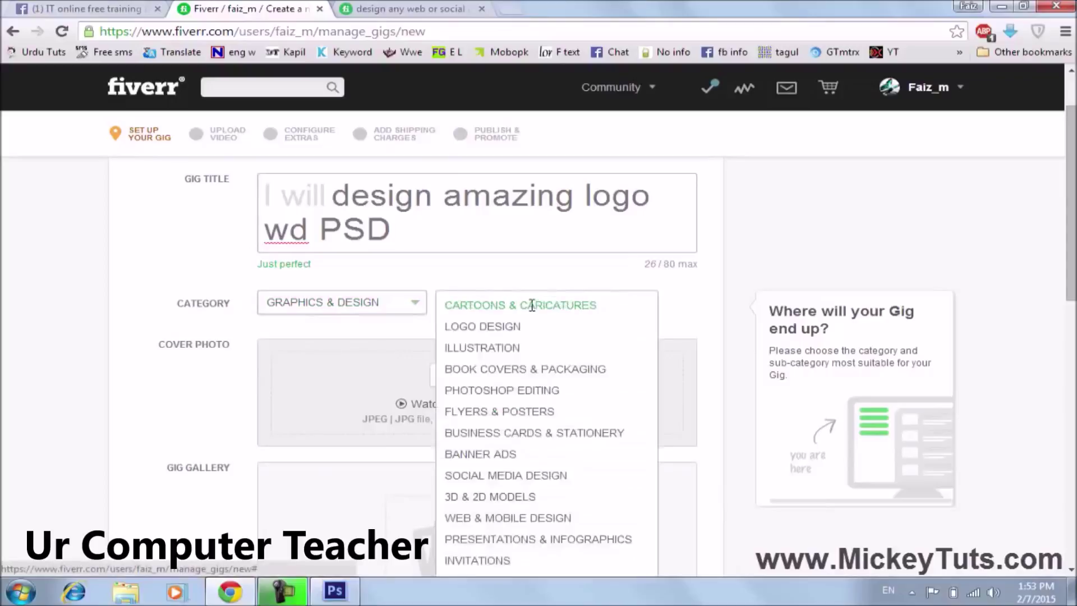
pyautogui.click(484, 326)
# - Look over the cover photo and gallery requirements and paste the copied gig text into the description
pyautogui.scroll(-2, 437, 381)
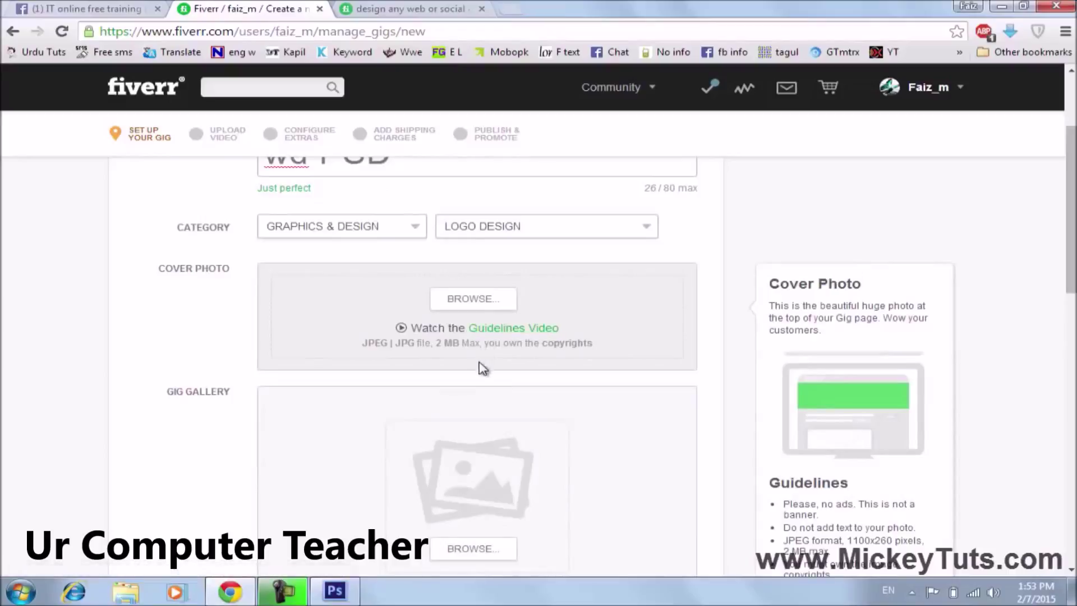
pyautogui.scroll(-1, 486, 377)
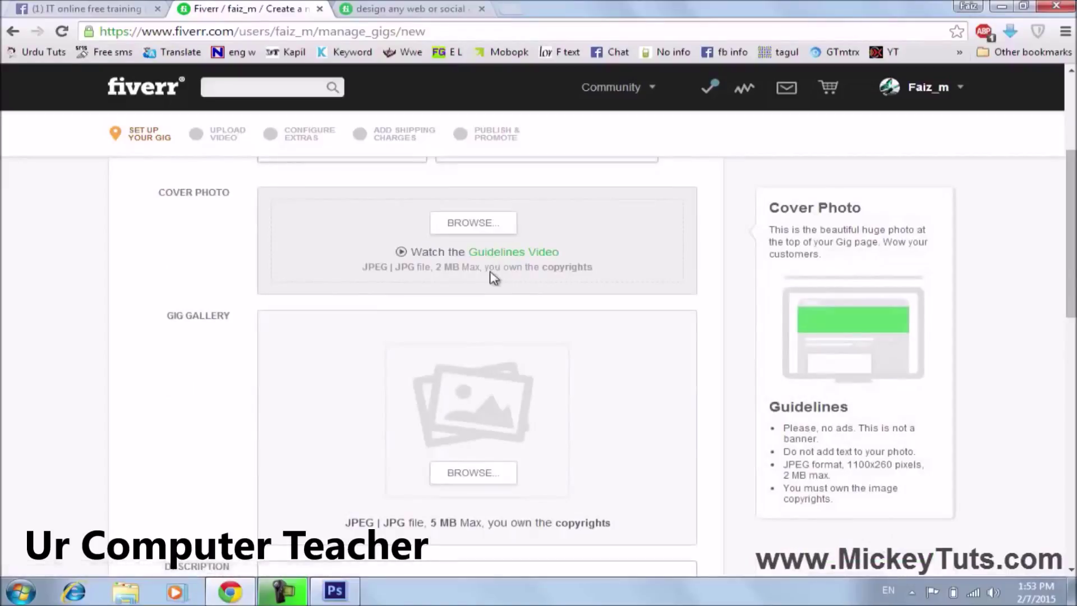
pyautogui.scroll(-2, 492, 277)
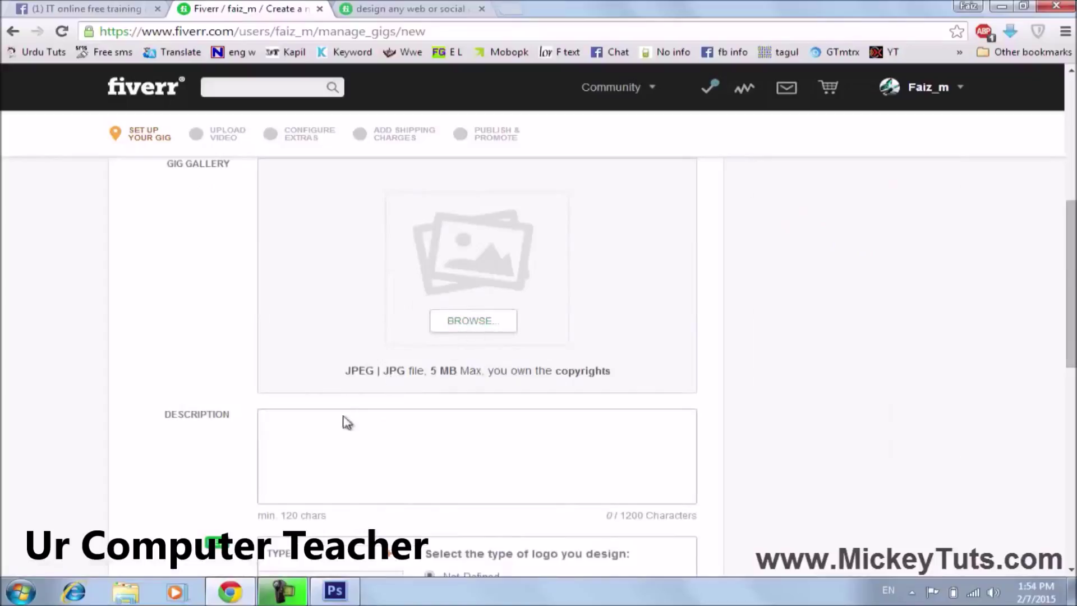
pyautogui.click(310, 481)
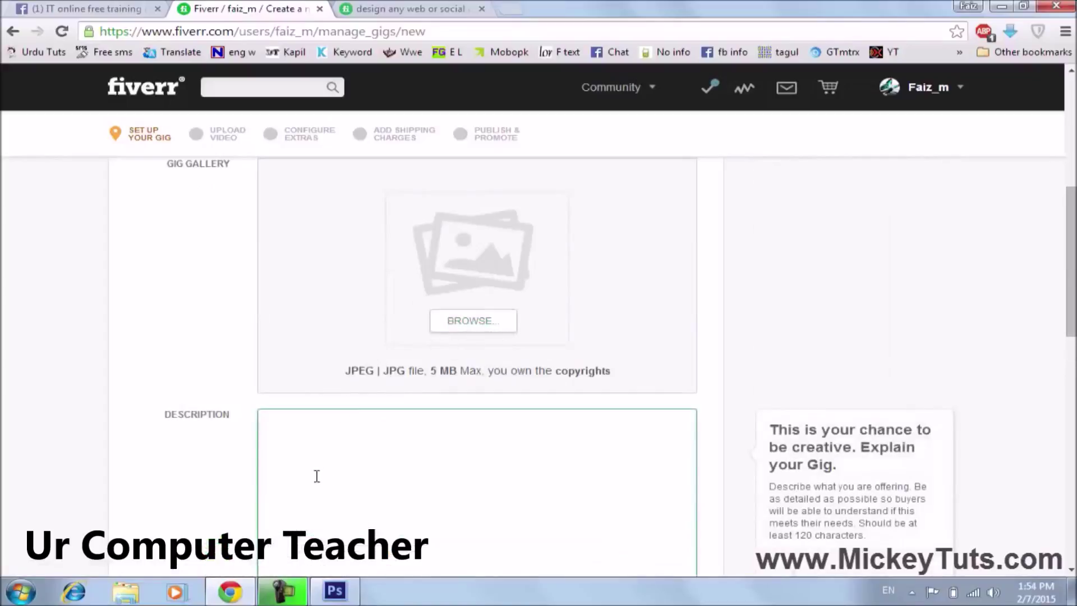
pyautogui.hotkey('ctrl', 'v')
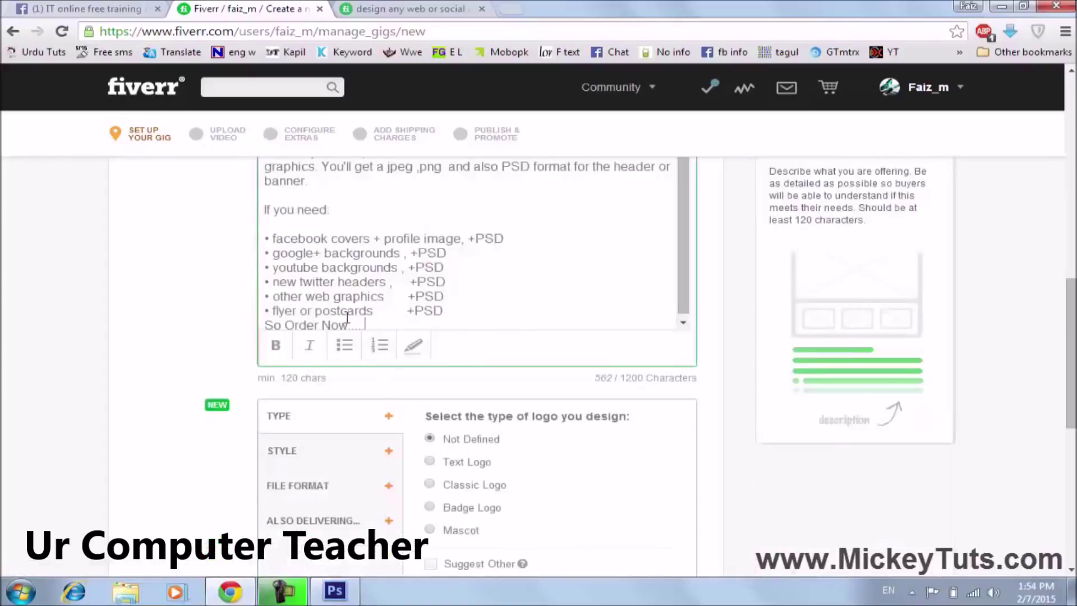
# - Review the pasted description and add "no professional logo" after "no graphics" in its second line, correcting the spelling of "professional"
pyautogui.scroll(1, 530, 319)
pyautogui.scroll(5, 530, 321)
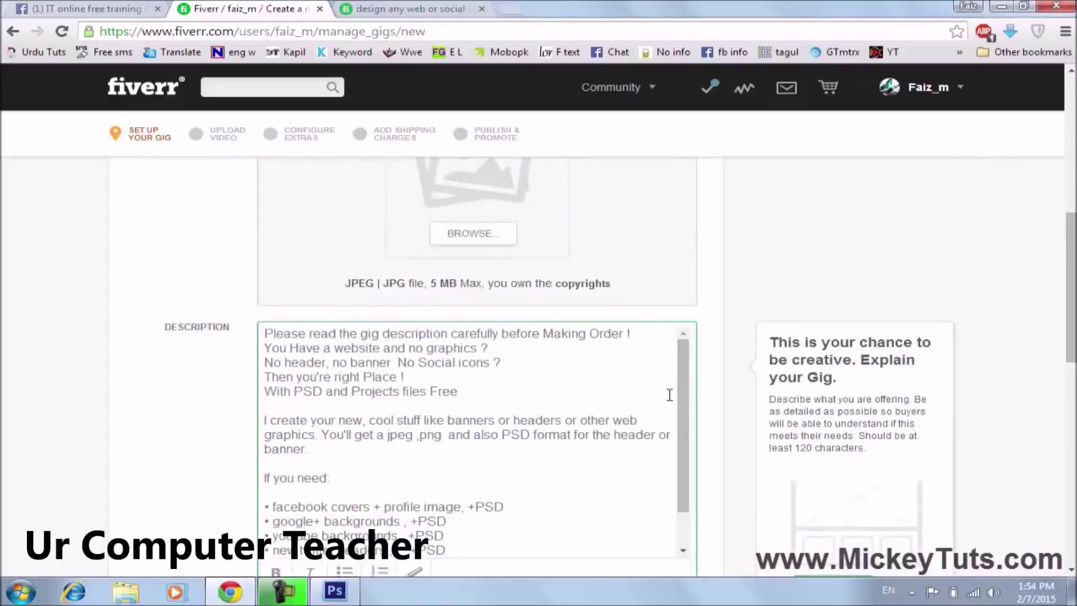
pyautogui.scroll(-1, 679, 424)
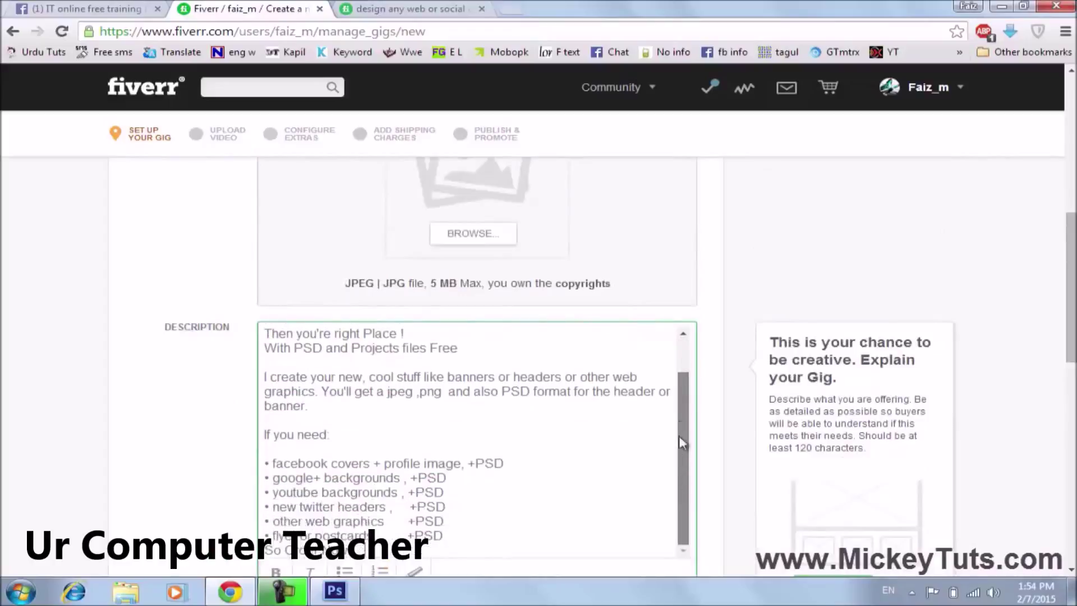
pyautogui.scroll(1, 679, 435)
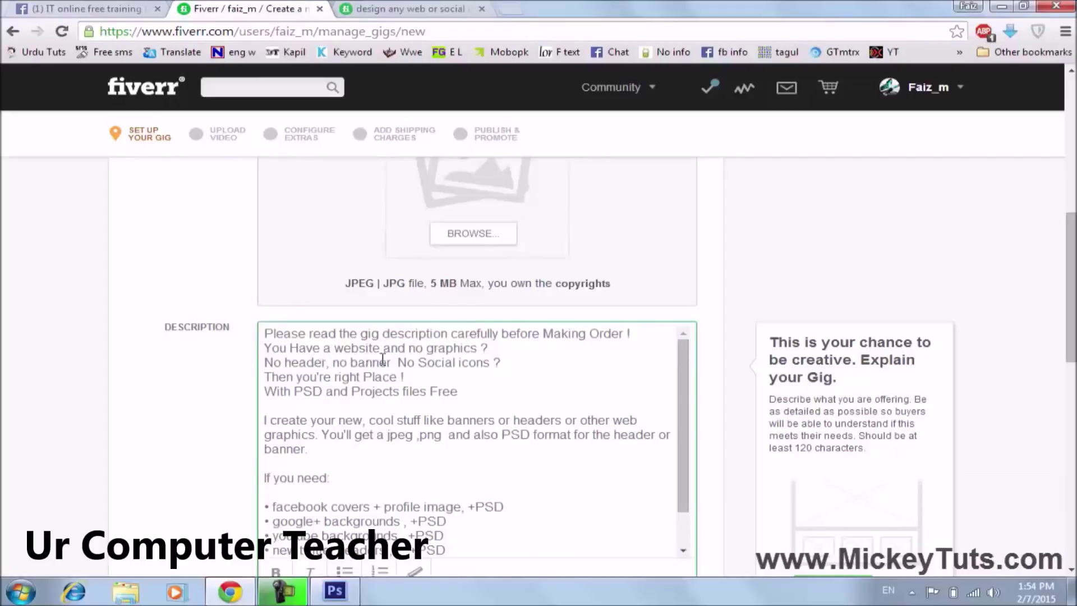
pyautogui.click(482, 350)
pyautogui.write('no ')
pyautogui.write('soc')
pyautogui.press('BackSpace')
pyautogui.press('BackSpace')
pyautogui.press('BackSpace')
pyautogui.write('professni')
pyautogui.write('lion lgo')
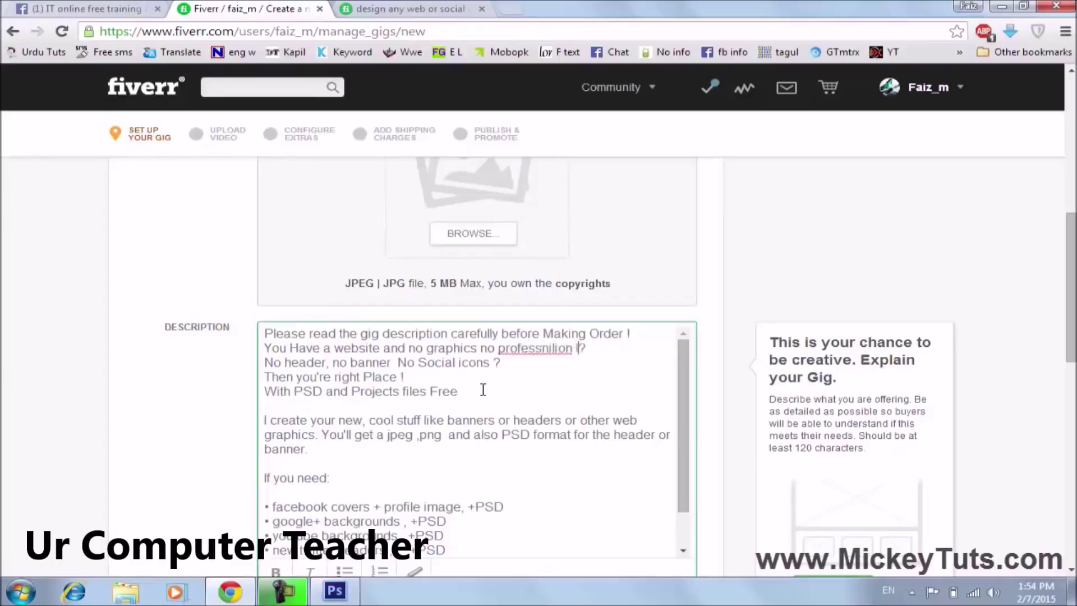
pyautogui.press('BackSpace')
pyautogui.press('BackSpace')
pyautogui.write('ogo')
pyautogui.rightClick(525, 350)
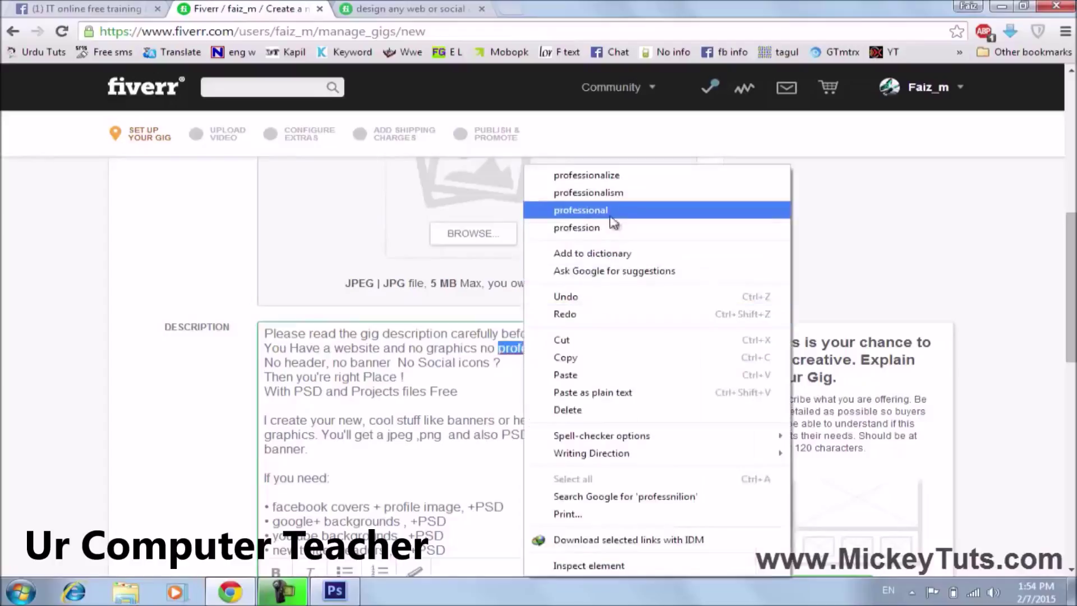
pyautogui.click(582, 210)
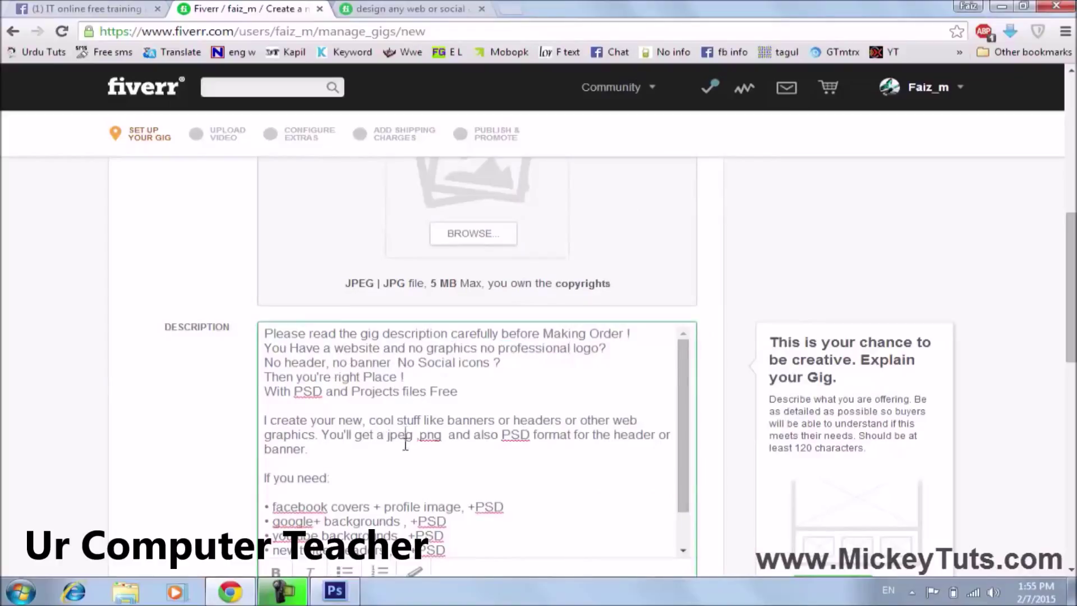
# - Insert the line "Amazing logo + PSD" above the facebook covers item under "If you need:" in the description
pyautogui.scroll(-1, 405, 443)
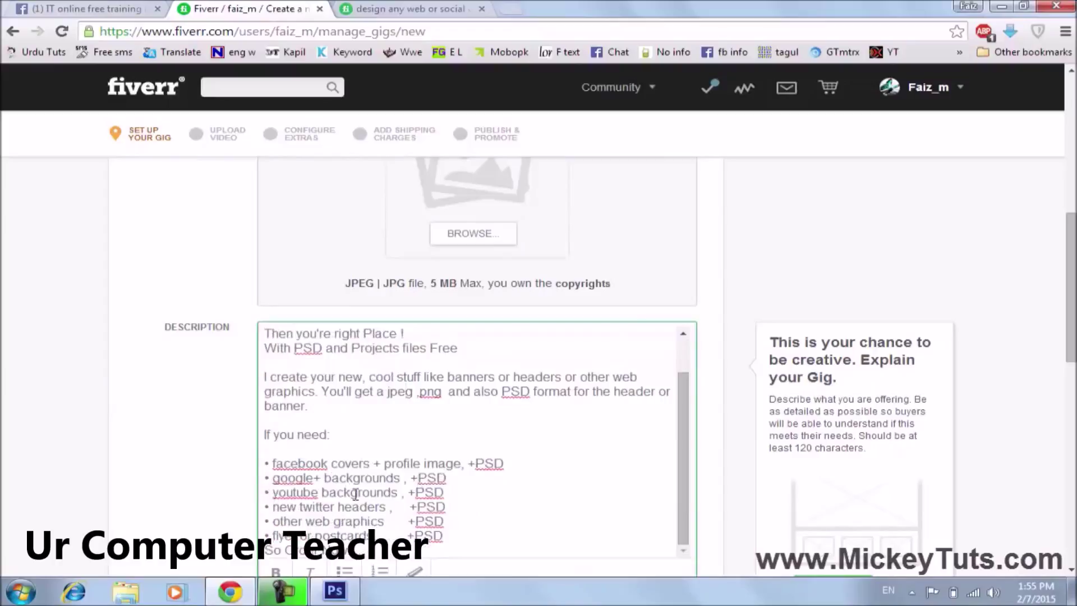
pyautogui.scroll(-2, 352, 499)
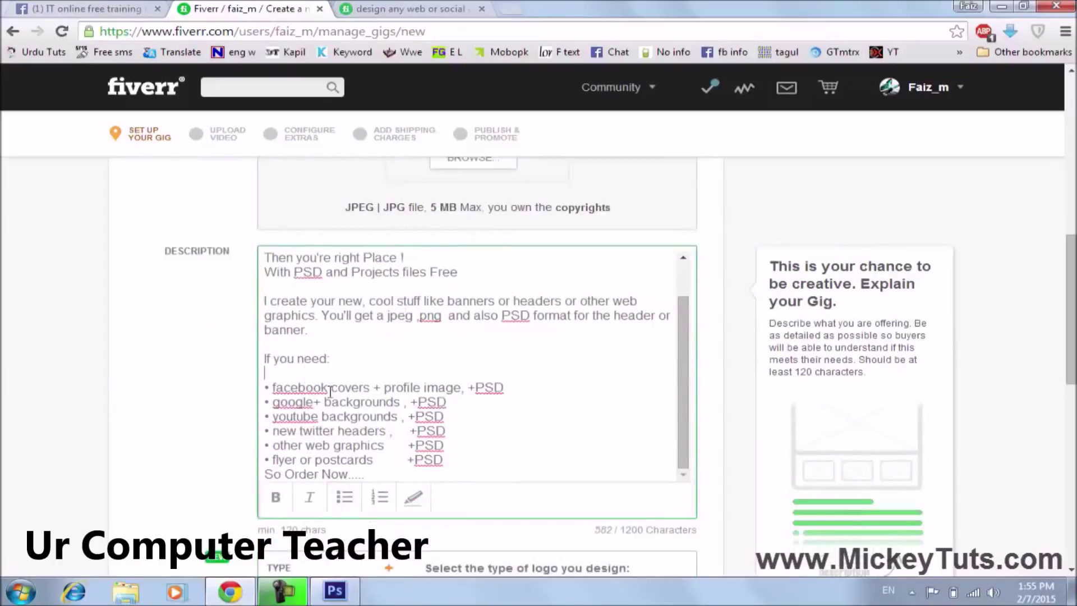
pyautogui.scroll(-2, 339, 441)
pyautogui.press('Return')
pyautogui.write('Ama')
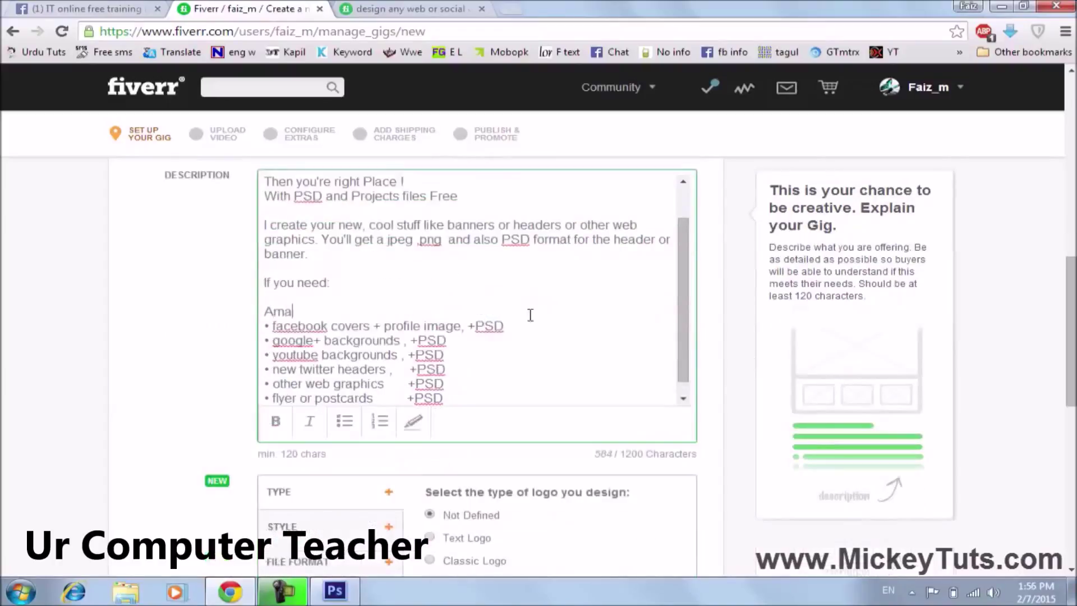
pyautogui.write('zing logo')
# - Format the "Amazing logo + PSD" line and the services from facebook covers to flyer or postcards as a bulleted list
pyautogui.moveTo(388, 312); pyautogui.dragTo(263, 313)
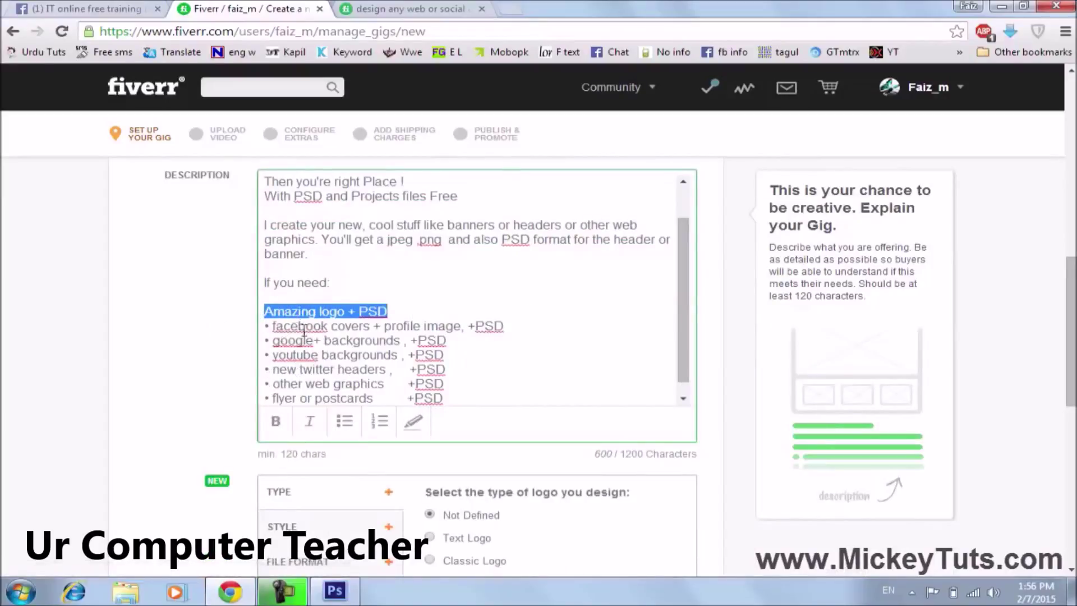
pyautogui.click(347, 425)
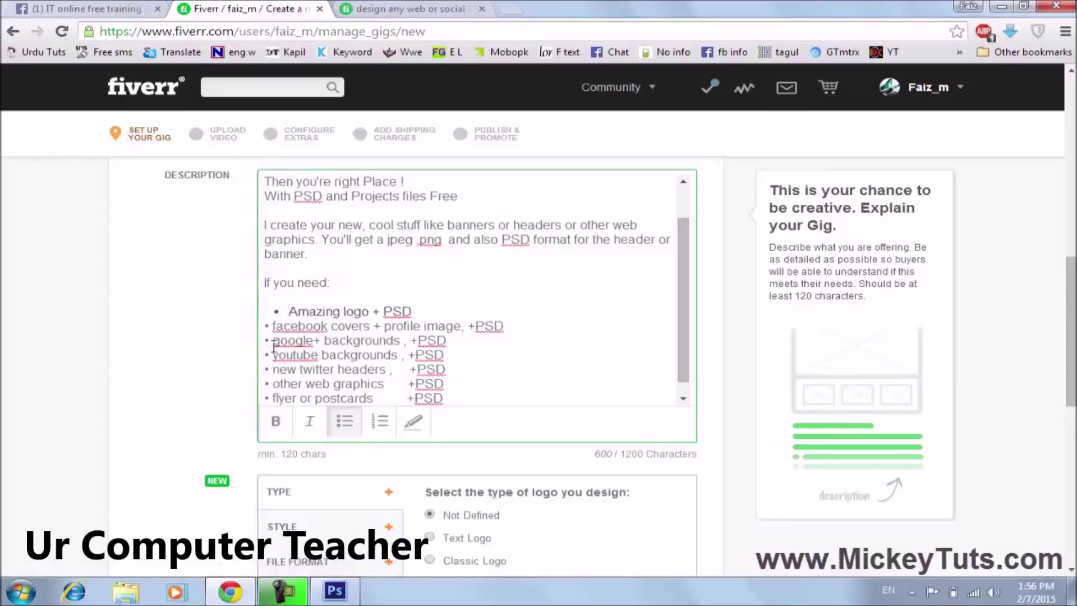
pyautogui.press('Left')
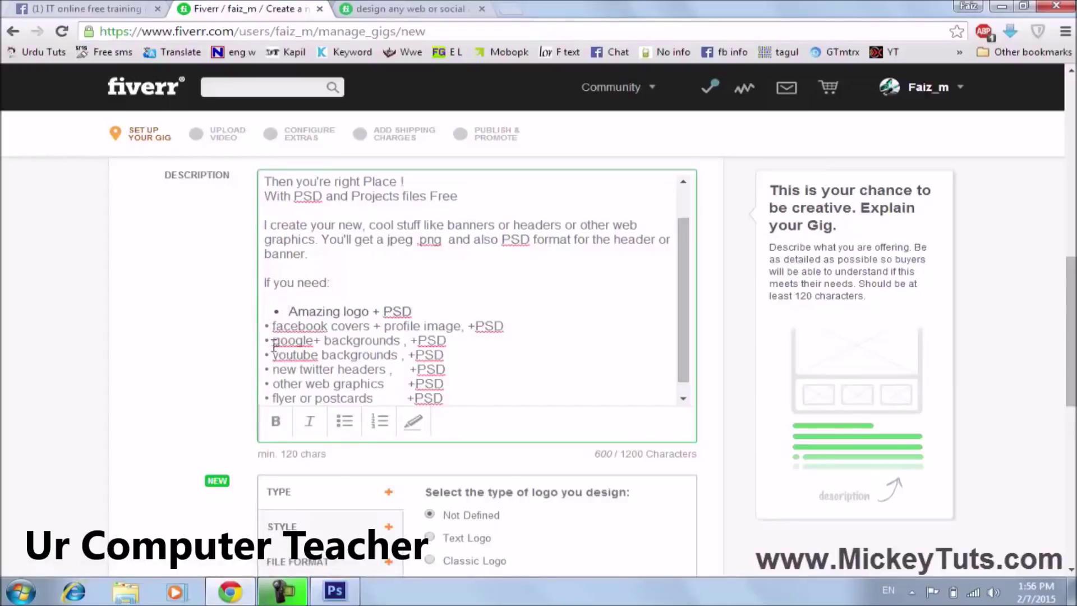
pyautogui.click(276, 312)
pyautogui.moveTo(443, 398); pyautogui.dragTo(266, 326)
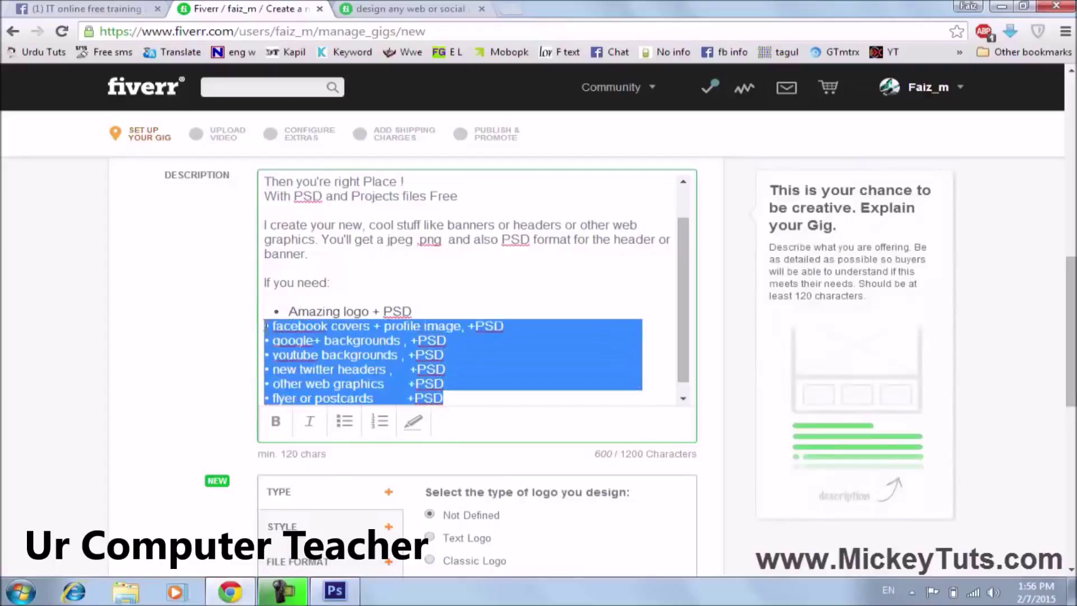
pyautogui.click(344, 422)
# - Try to delete the duplicate bullet characters from facebook covers through other web graphics, and undo the deletions
pyautogui.click(294, 326)
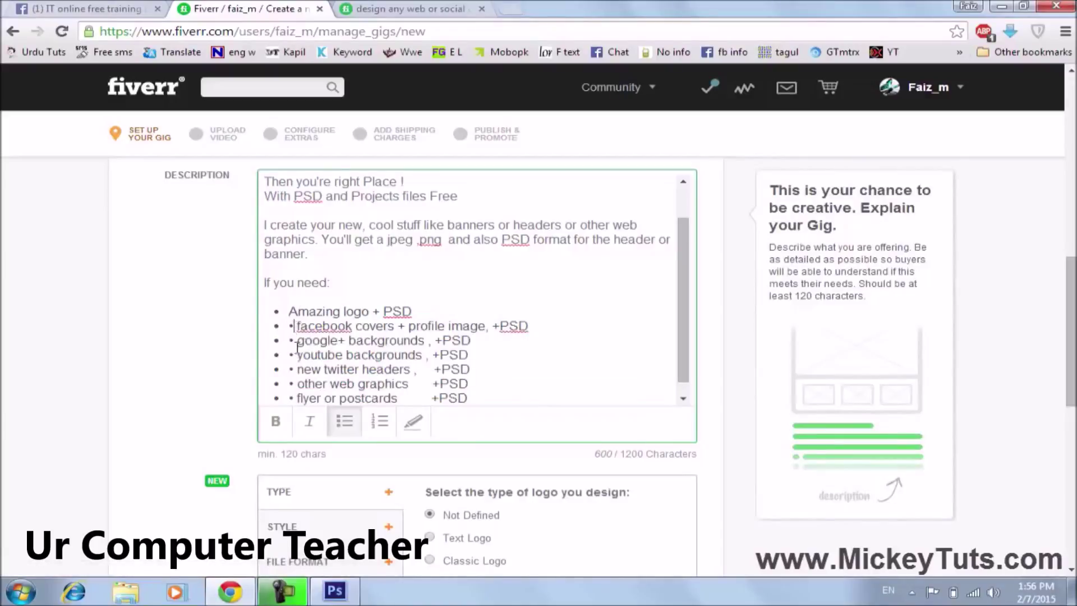
pyautogui.press('BackSpace')
pyautogui.click(294, 344)
pyautogui.press('BackSpace')
pyautogui.click(294, 356)
pyautogui.press('BackSpace')
pyautogui.click(296, 371)
pyautogui.press('BackSpace')
pyautogui.press('BackSpace')
pyautogui.click(294, 385)
pyautogui.press('BackSpace')
pyautogui.press('BackSpace')
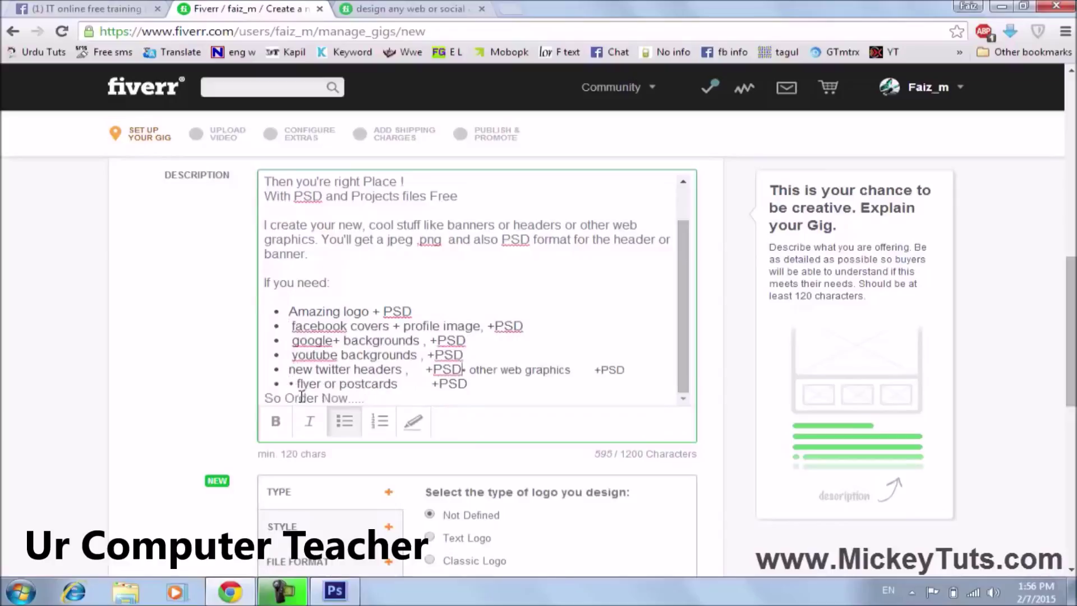
pyautogui.hotkey('ctrl', 'z')
# - Delete the duplicate bullet characters from the services facebook covers through flyer or postcards, keeping other web graphics on its own bullet
pyautogui.click(293, 328)
pyautogui.press('BackSpace')
pyautogui.press('BackSpace')
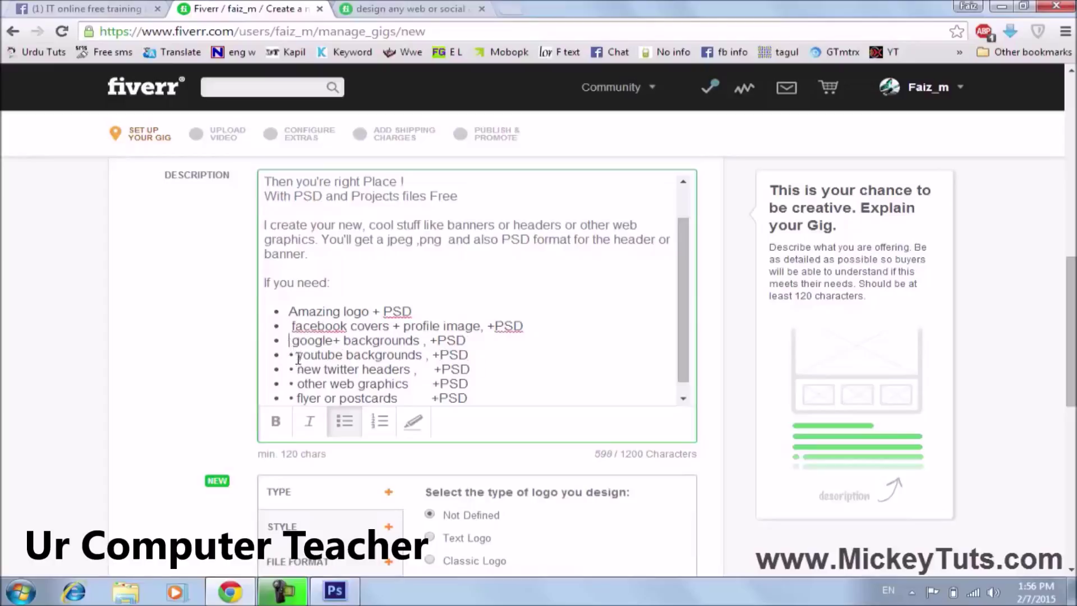
pyautogui.click(295, 355)
pyautogui.press('BackSpace')
pyautogui.click(295, 370)
pyautogui.press('BackSpace')
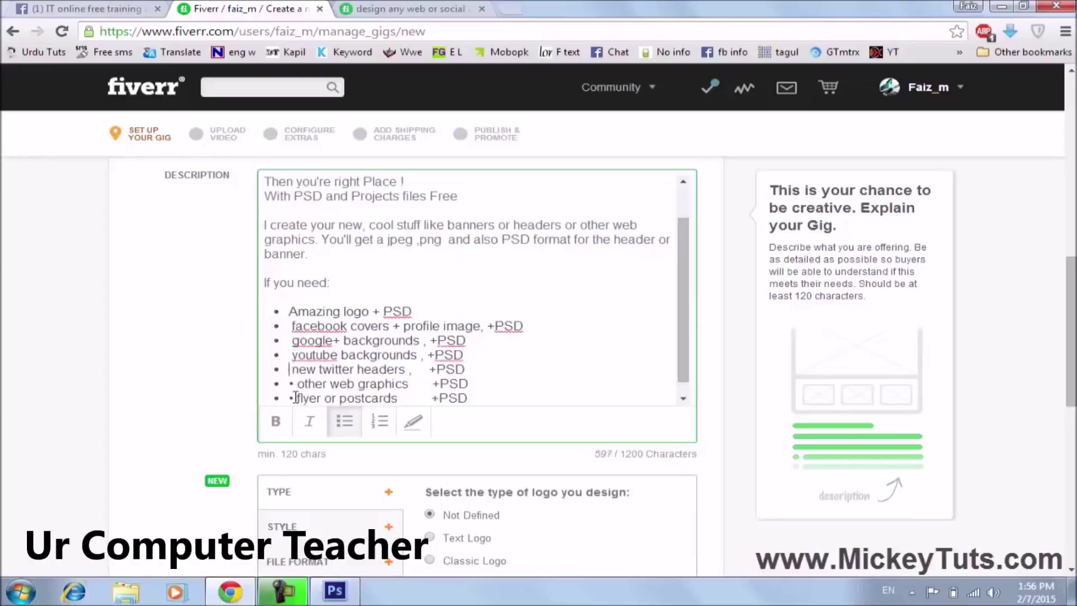
pyautogui.click(296, 385)
pyautogui.press('BackSpace')
pyautogui.click(296, 399)
pyautogui.press('BackSpace')
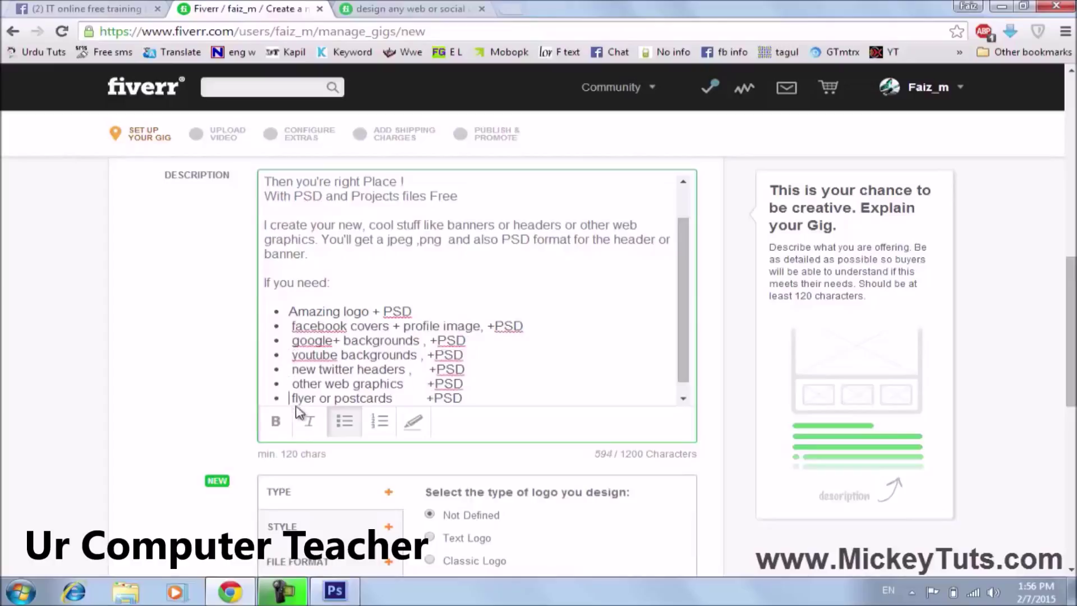
pyautogui.click(290, 385)
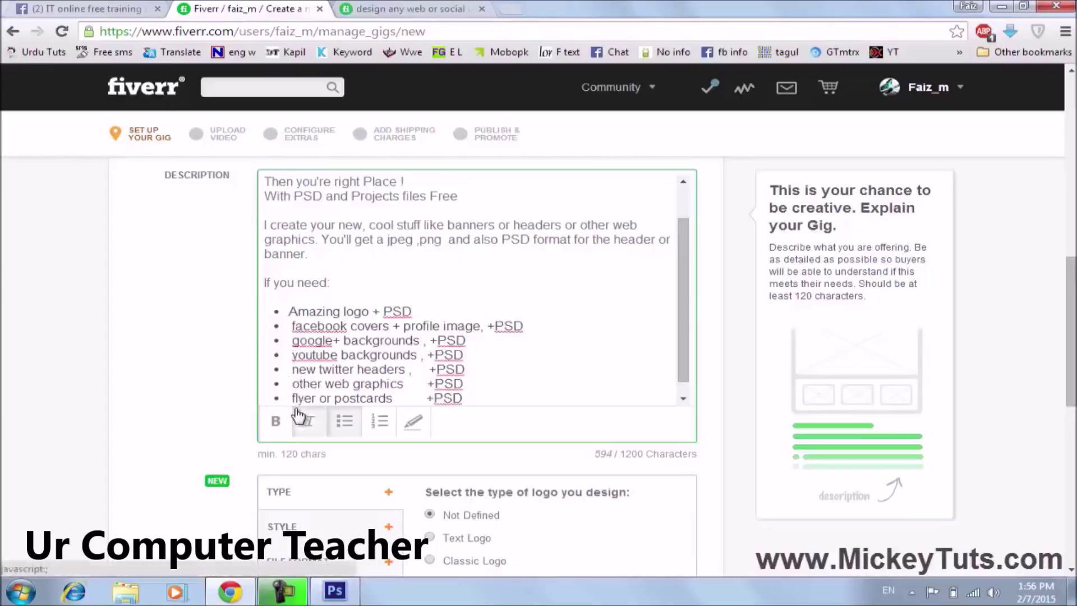
pyautogui.press('BackSpace')
pyautogui.press('Return')
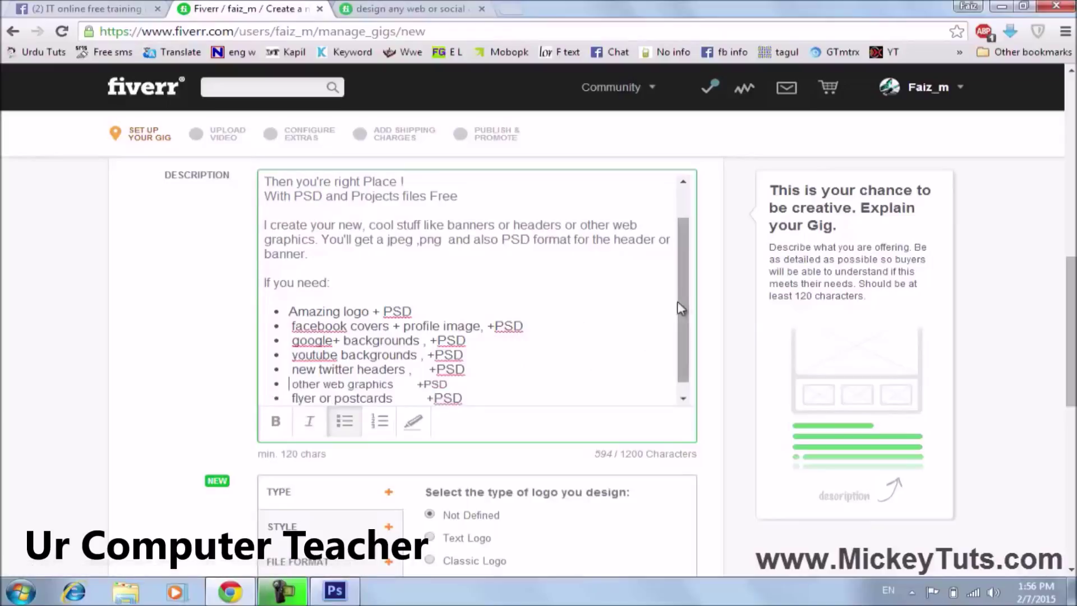
# - Review the edited description and highlight the "If you need:" line in yellow
pyautogui.scroll(-1, 680, 318)
pyautogui.scroll(10, 680, 373)
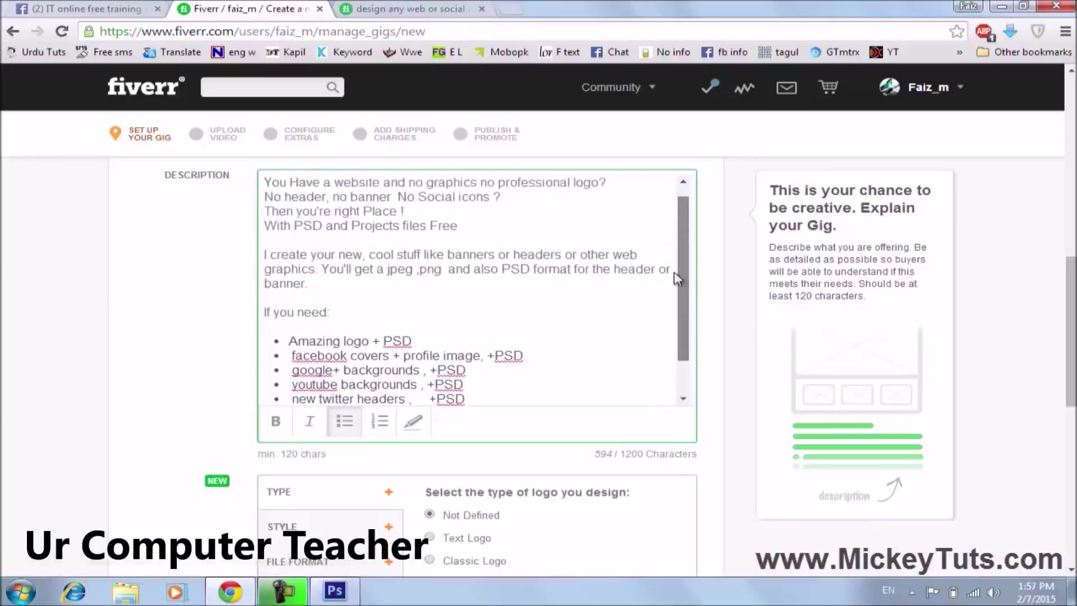
pyautogui.scroll(-5, 353, 322)
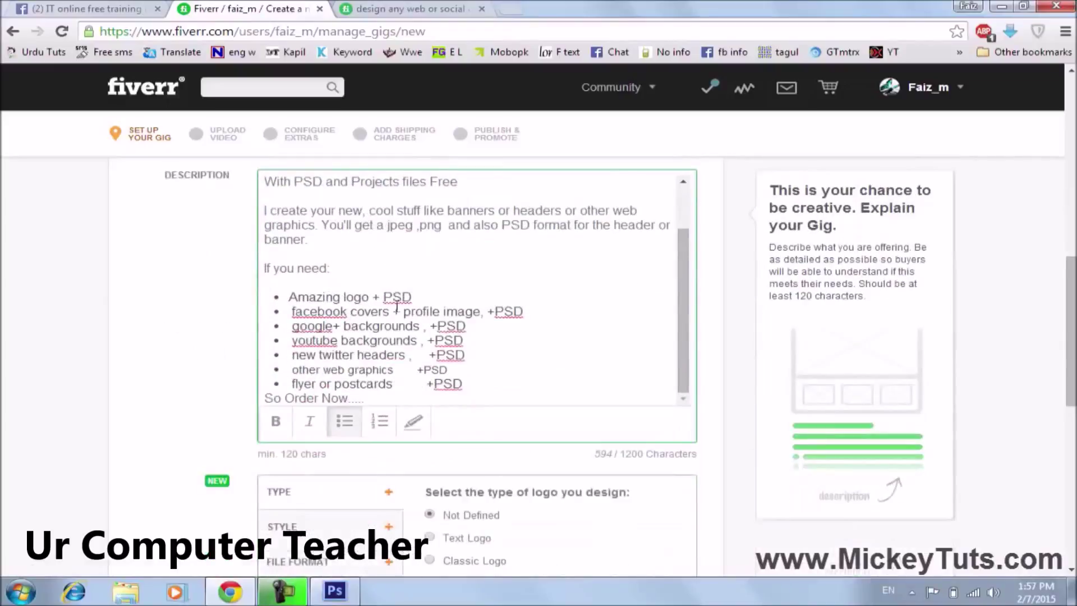
pyautogui.scroll(3, 397, 306)
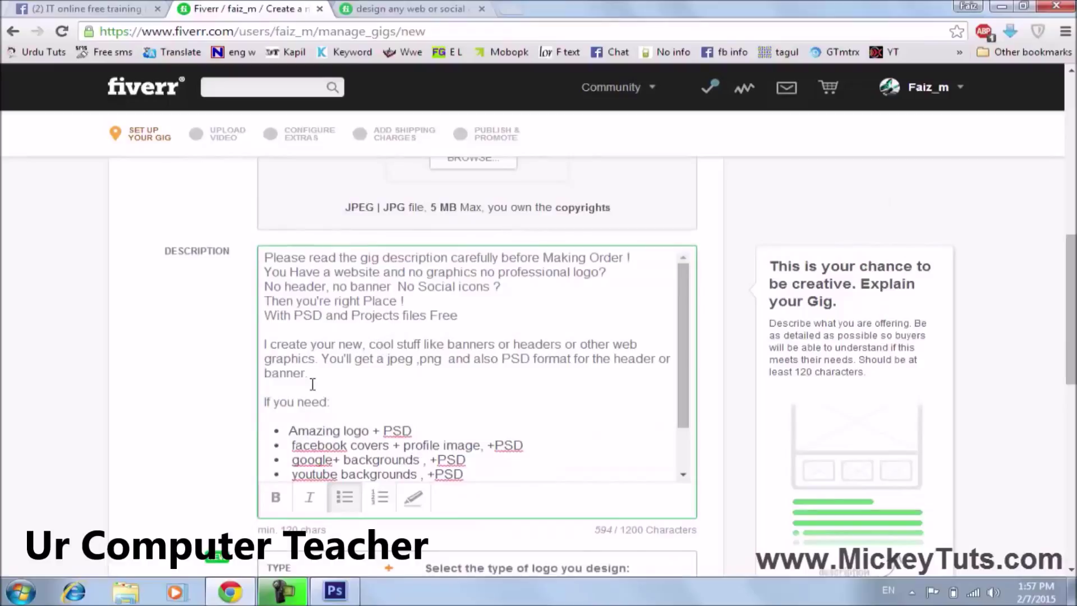
pyautogui.scroll(3, 315, 387)
pyautogui.scroll(-3, 315, 386)
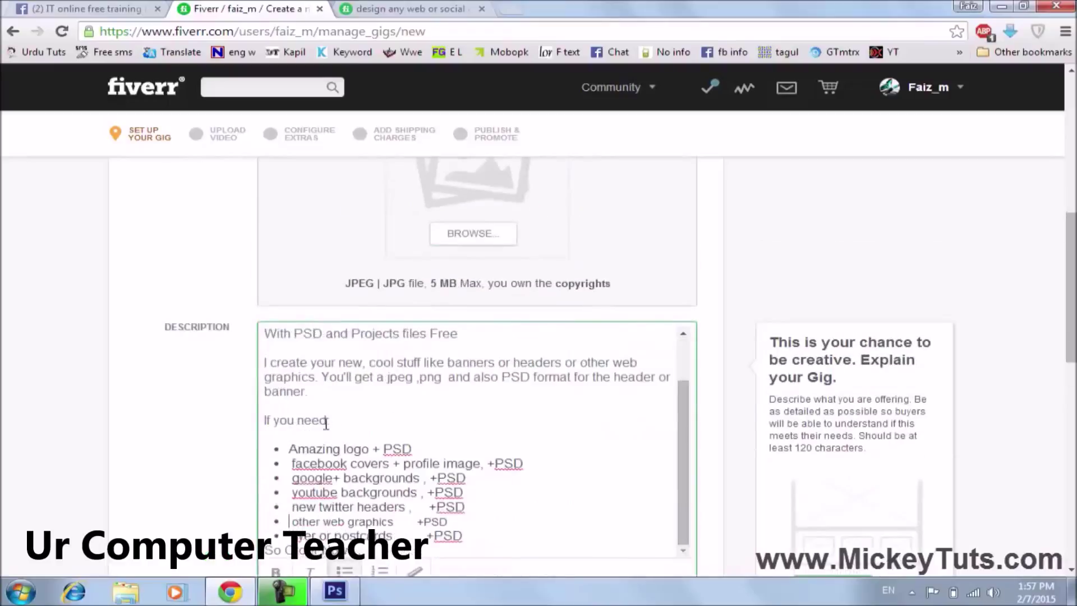
pyautogui.moveTo(341, 419); pyautogui.dragTo(268, 418)
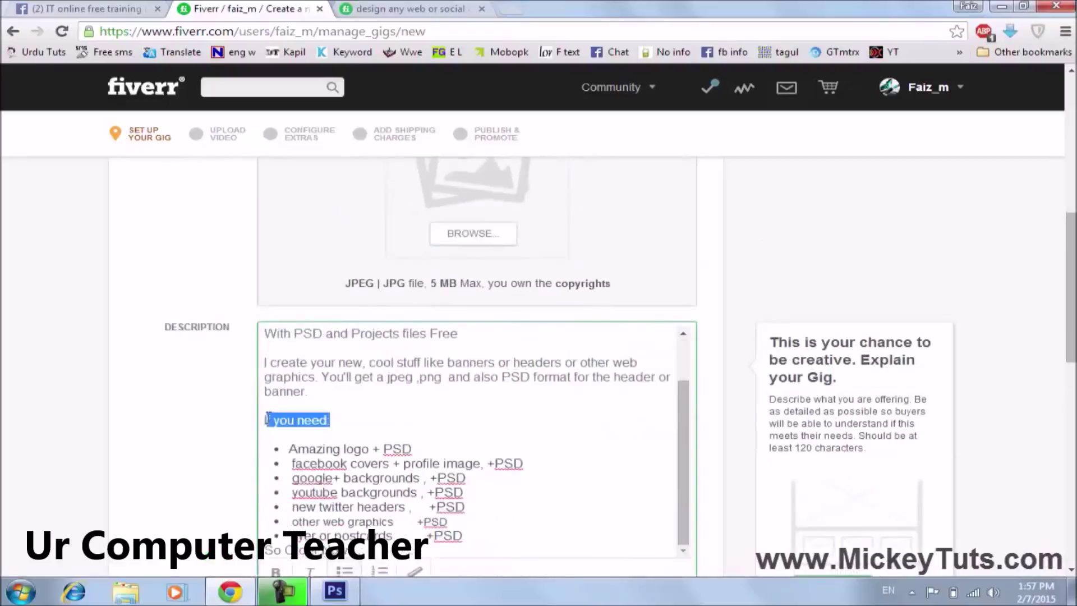
pyautogui.scroll(-1, 287, 427)
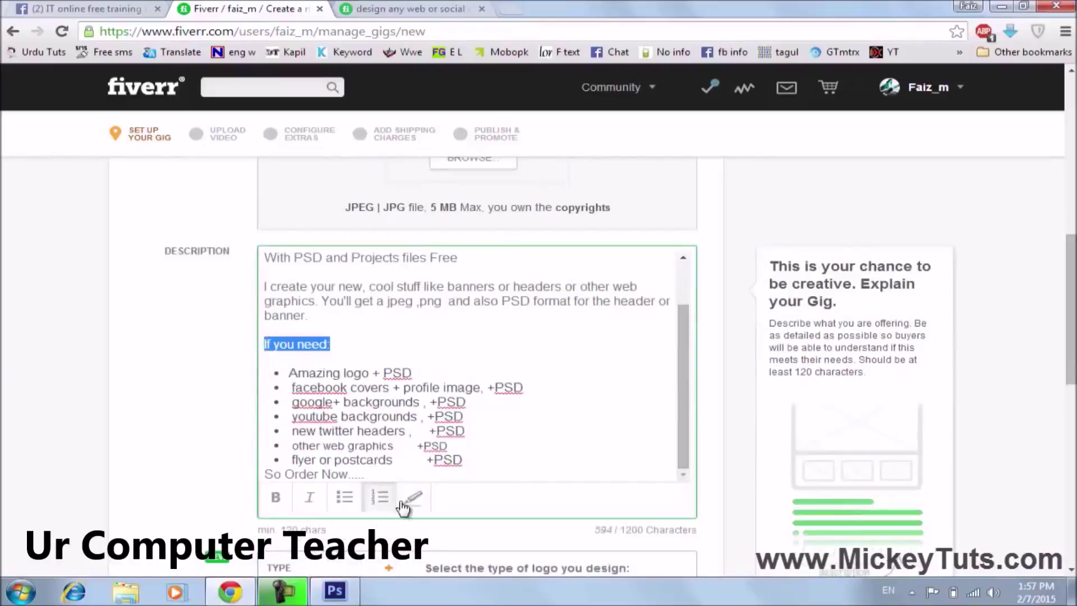
pyautogui.click(409, 368)
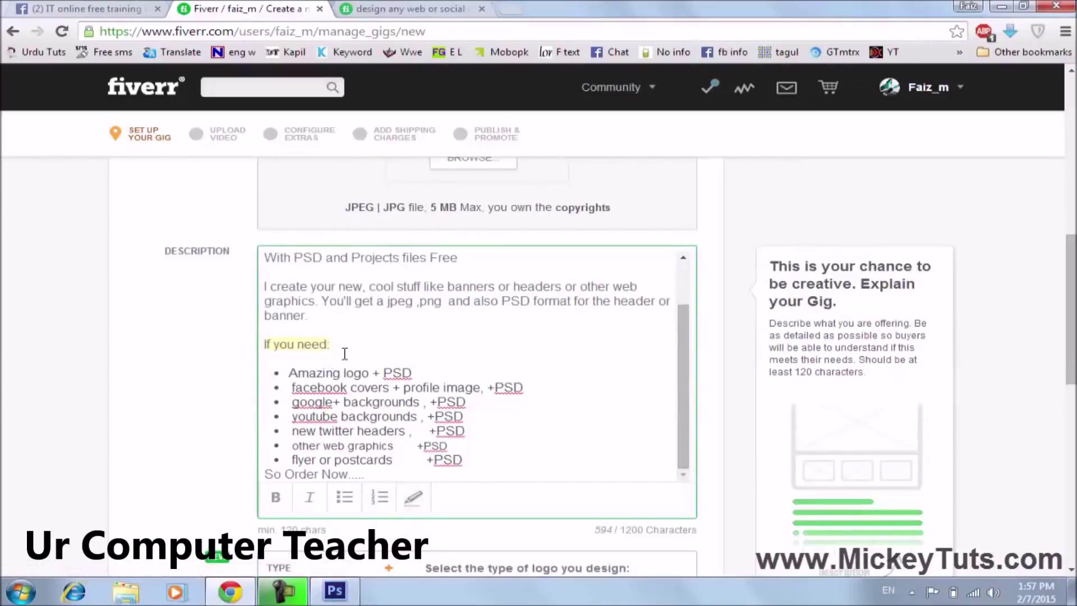
# - Set the type of logo offered in the gig to Text Logo
pyautogui.scroll(-4, 341, 401)
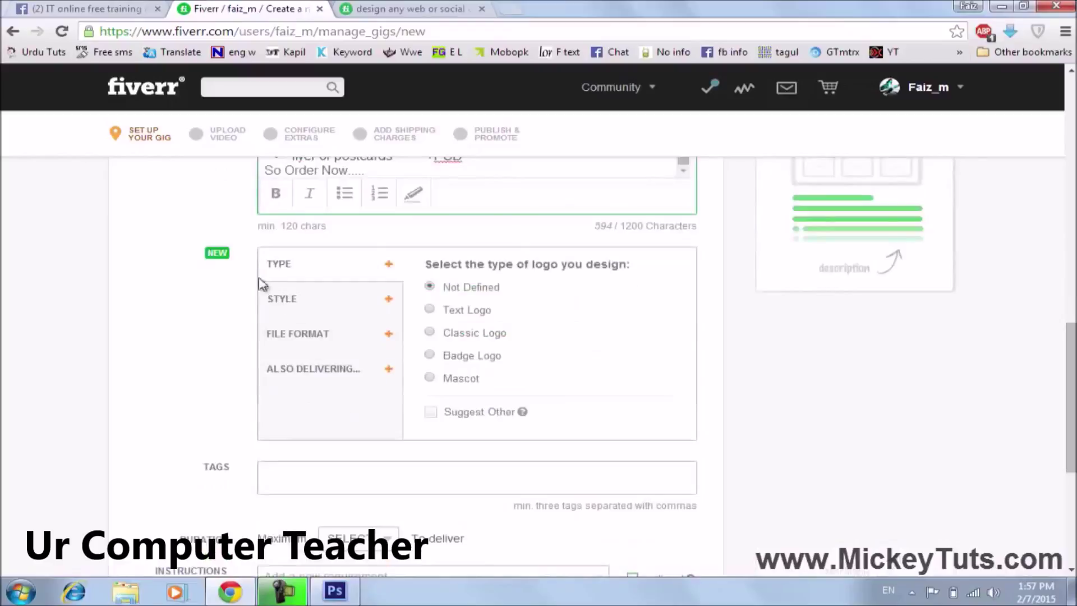
pyautogui.scroll(9, 235, 266)
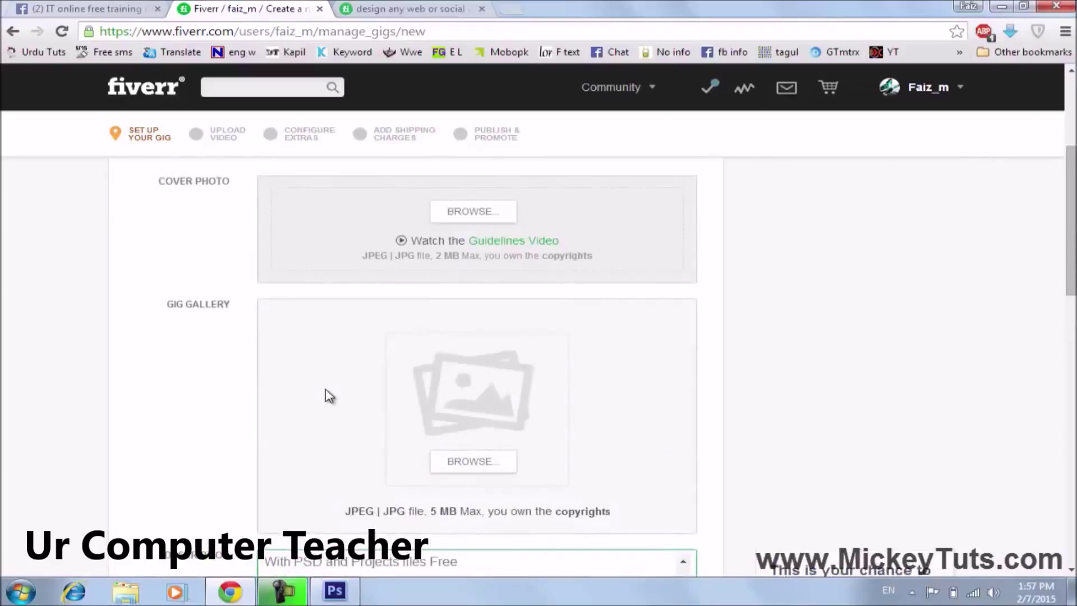
pyautogui.scroll(-1, 329, 396)
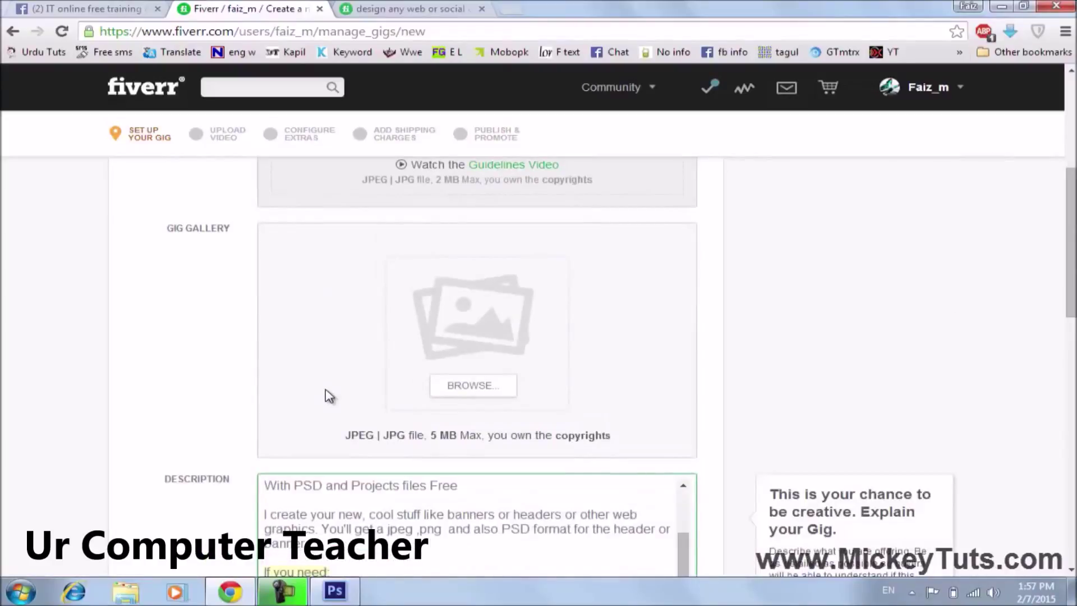
pyautogui.scroll(-1, 352, 391)
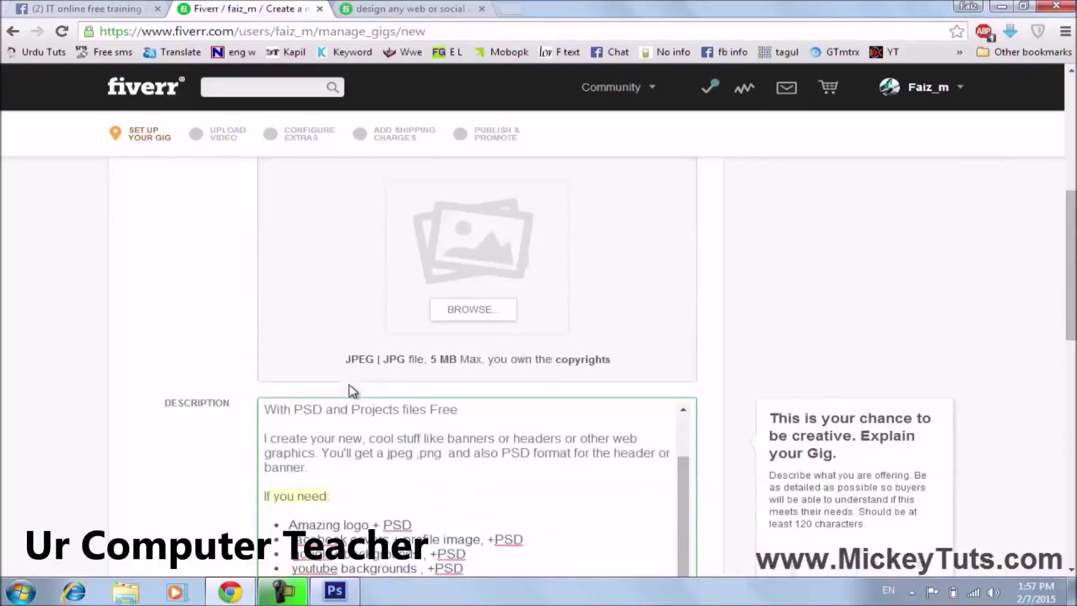
pyautogui.scroll(-2, 353, 391)
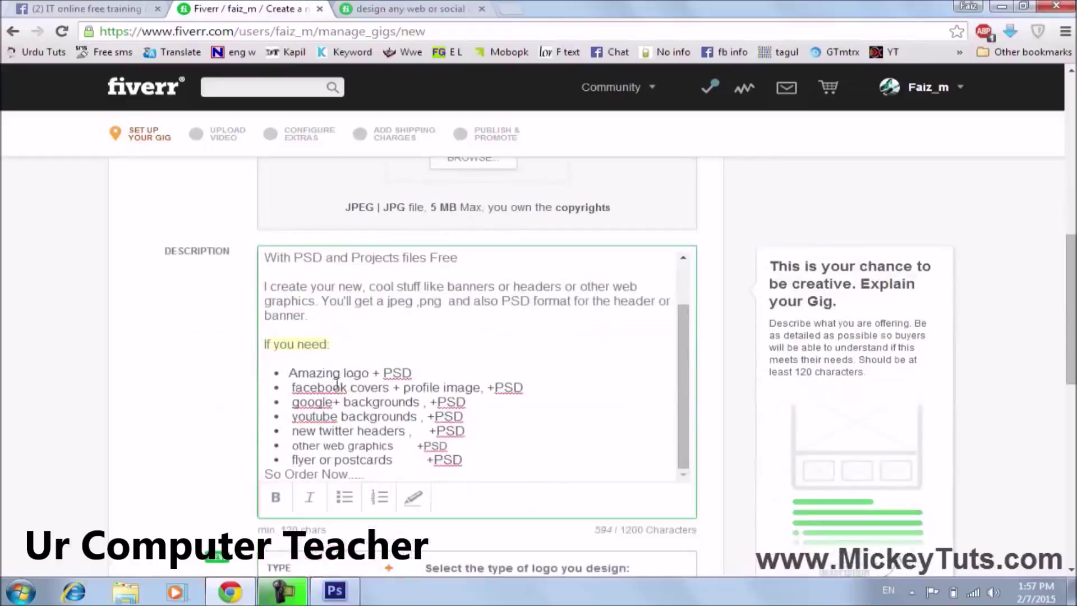
pyautogui.scroll(-3, 385, 382)
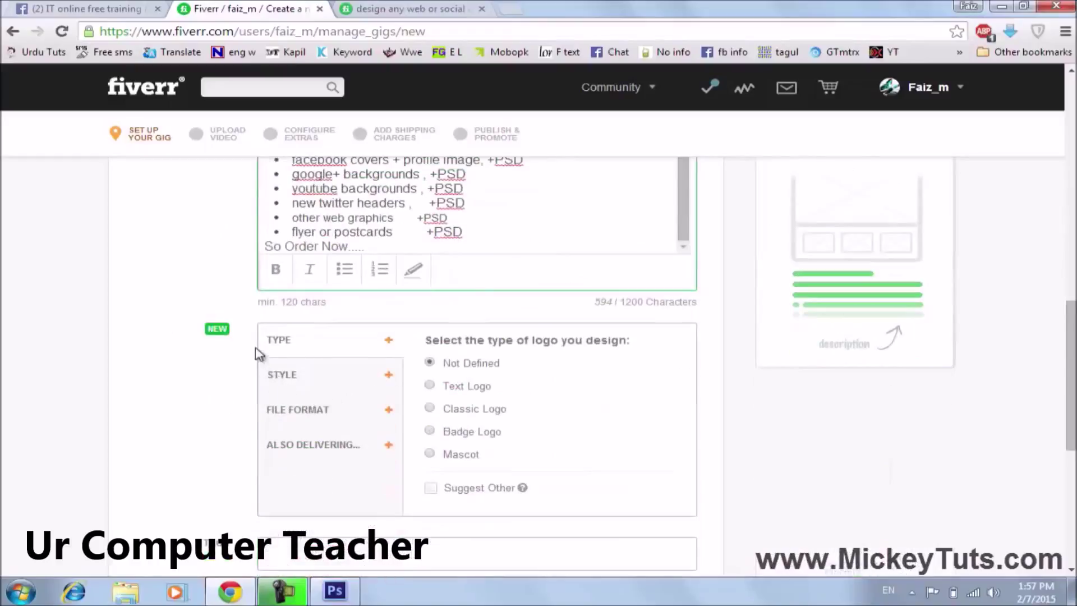
pyautogui.click(430, 386)
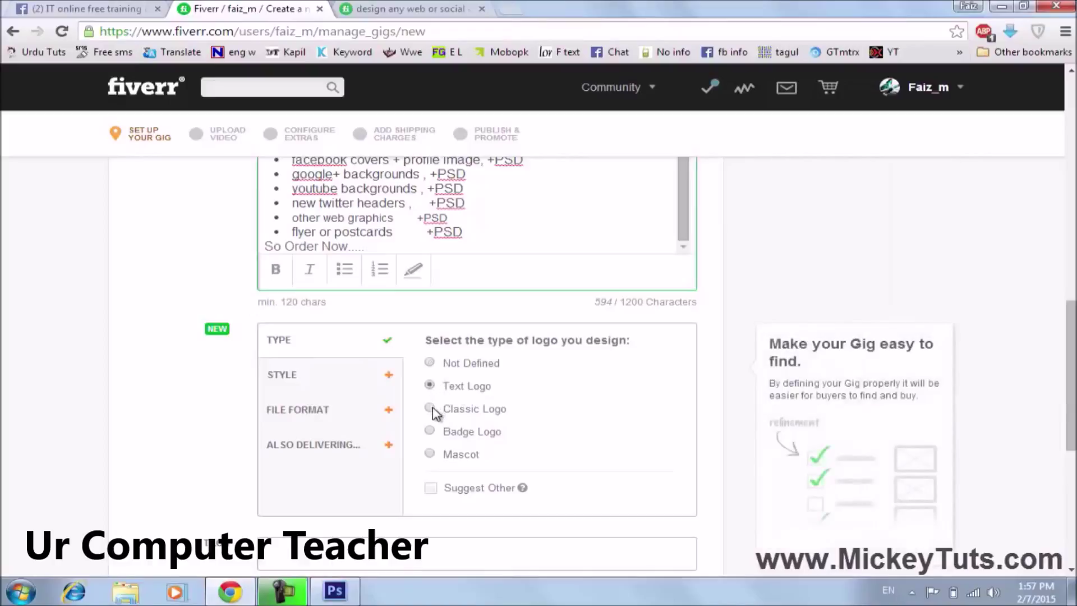
# - Select JPG, PNG and PSD as the gig's file formats, leaving the logo style undefined, and open the additional delivery options
pyautogui.click(359, 380)
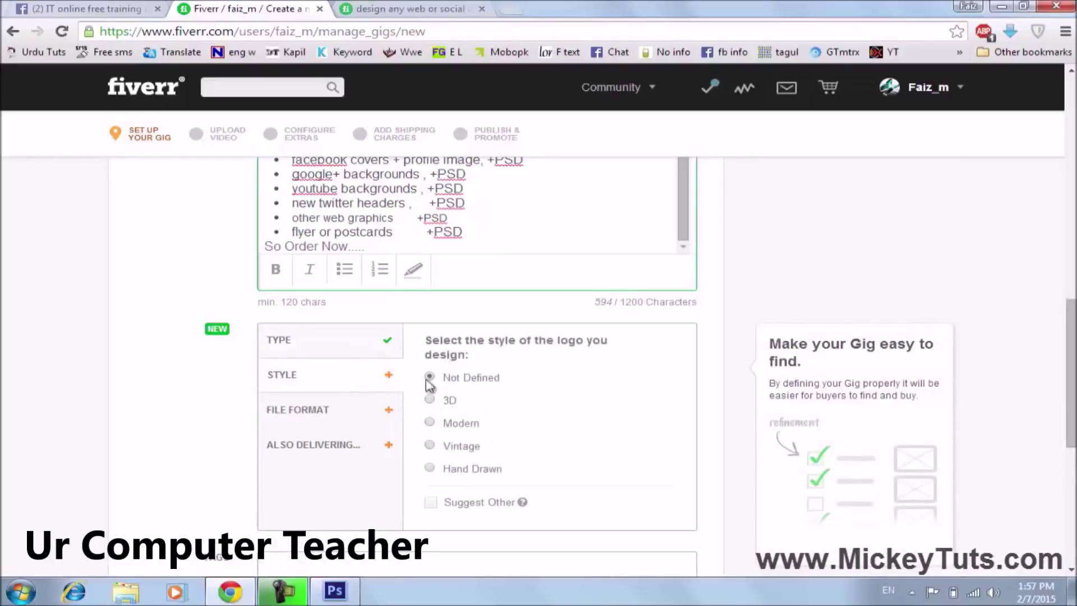
pyautogui.click(350, 413)
pyautogui.click(431, 400)
pyautogui.scroll(-1, 432, 421)
pyautogui.click(431, 369)
pyautogui.click(433, 394)
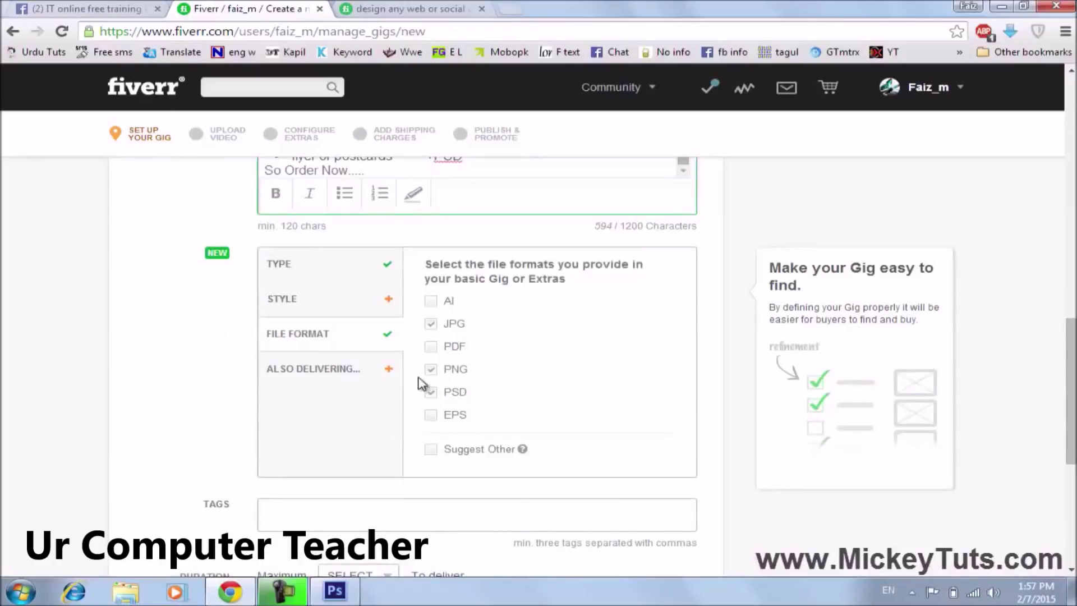
pyautogui.click(372, 373)
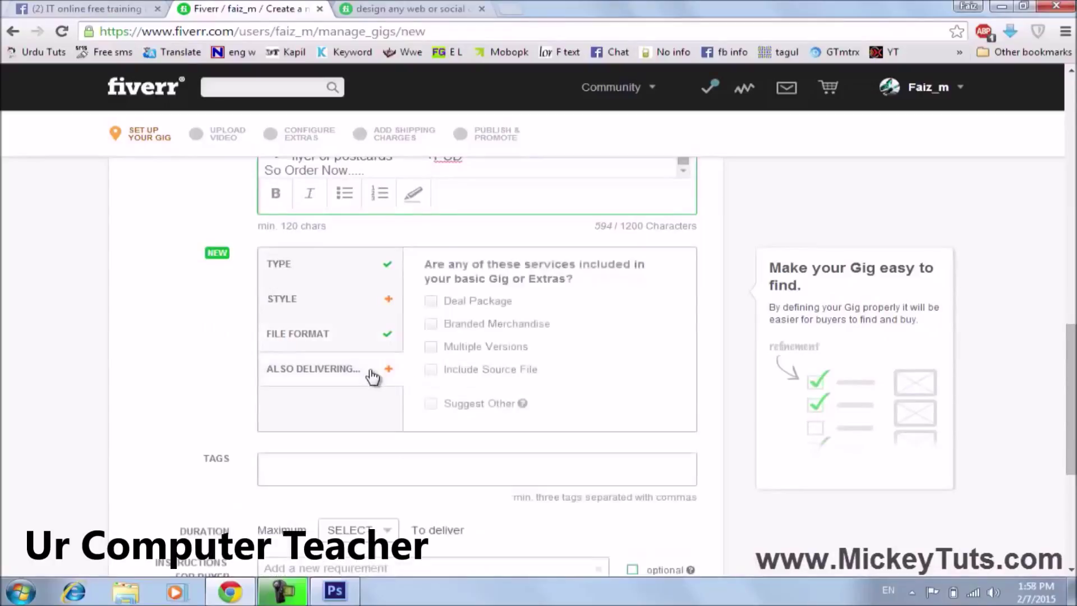
# - Add the suggested tag "Graphics design" to the gig, leaving the additional delivery options unselected
pyautogui.scroll(-3, 371, 376)
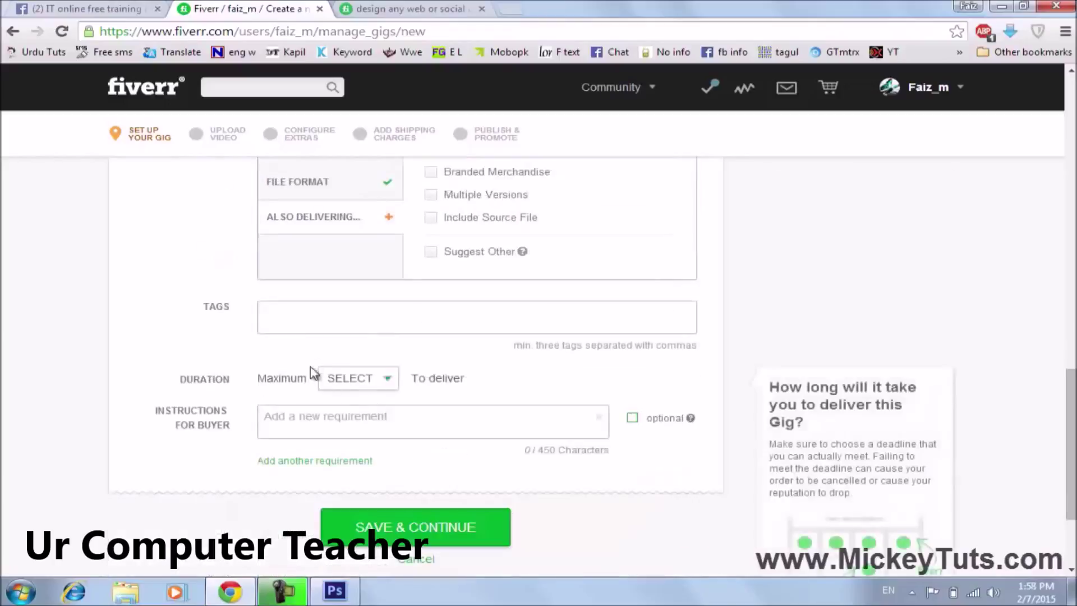
pyautogui.click(322, 327)
pyautogui.scroll(7, 325, 360)
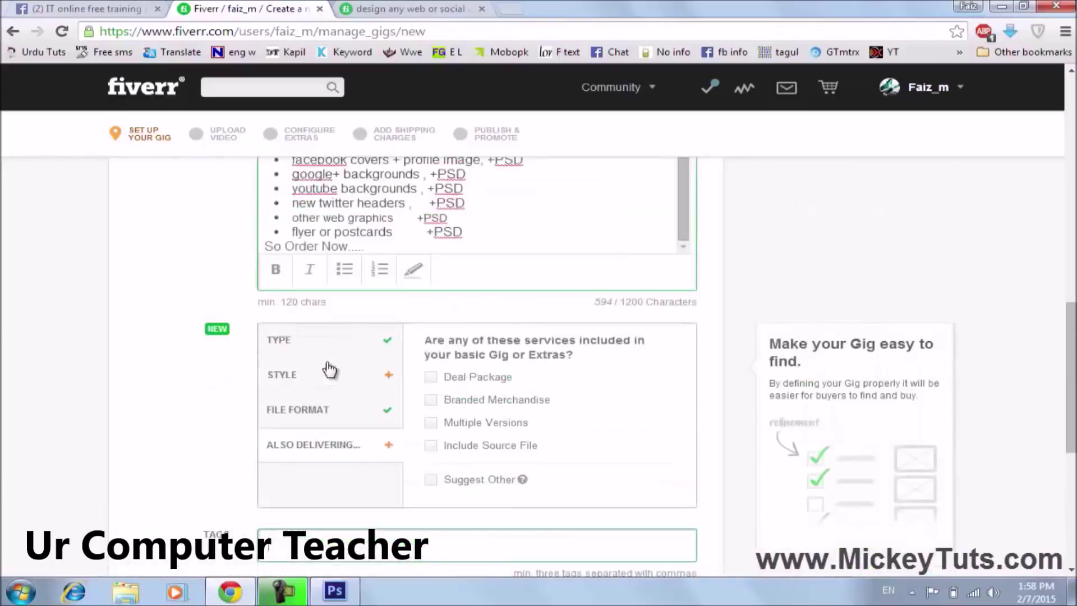
pyautogui.click(328, 368)
pyautogui.scroll(-10, 327, 368)
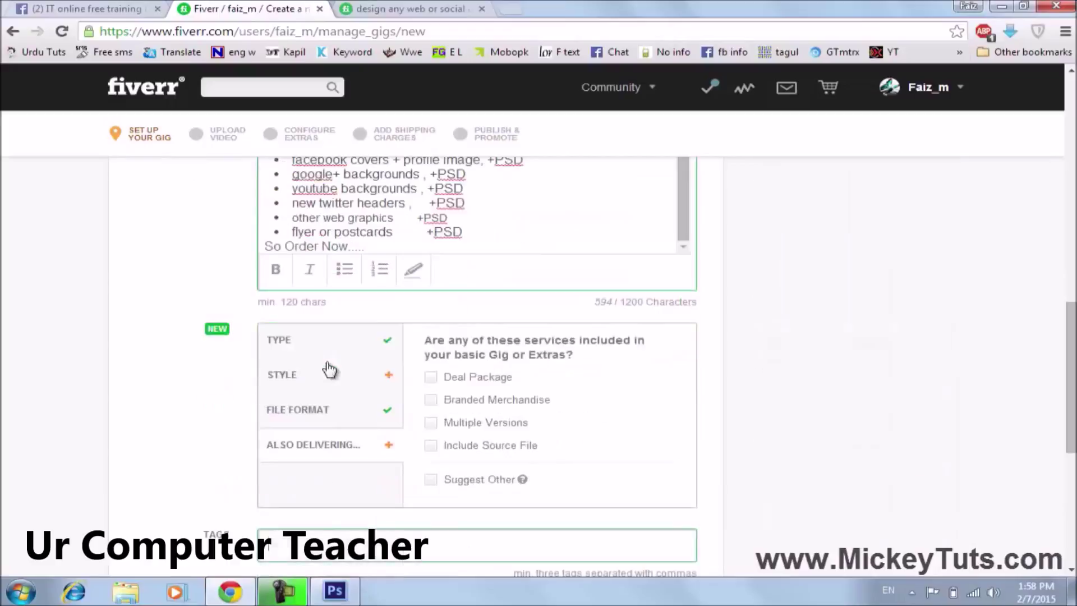
pyautogui.press('Tab')
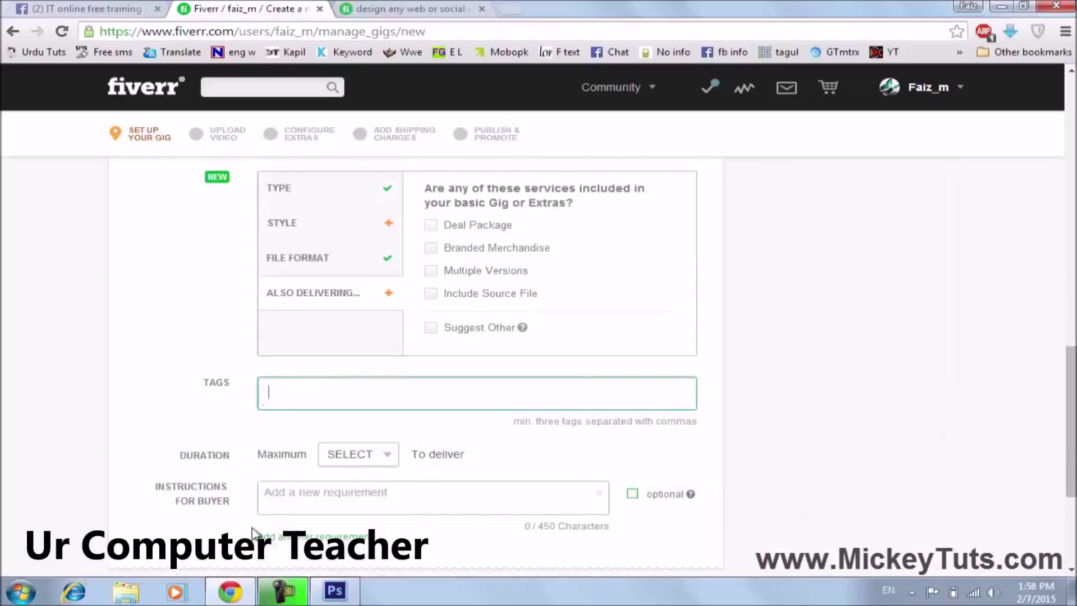
pyautogui.write('Graphic')
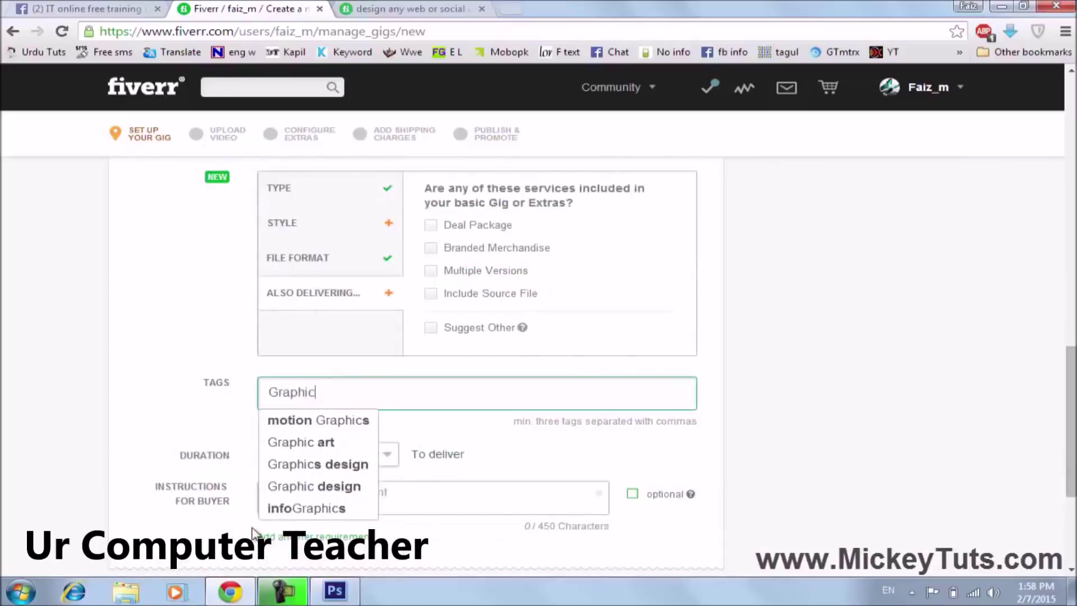
pyautogui.press('Down')
pyautogui.press('Down')
pyautogui.press('Down')
pyautogui.press('Return')
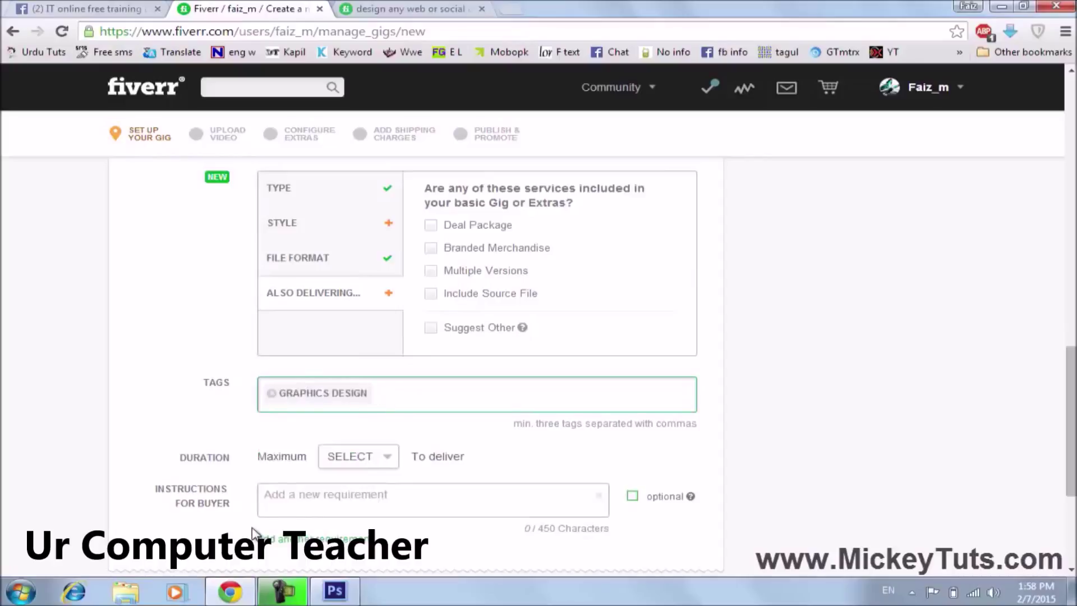
# - Add "logo design" as the gig's second tag
pyautogui.write('logo')
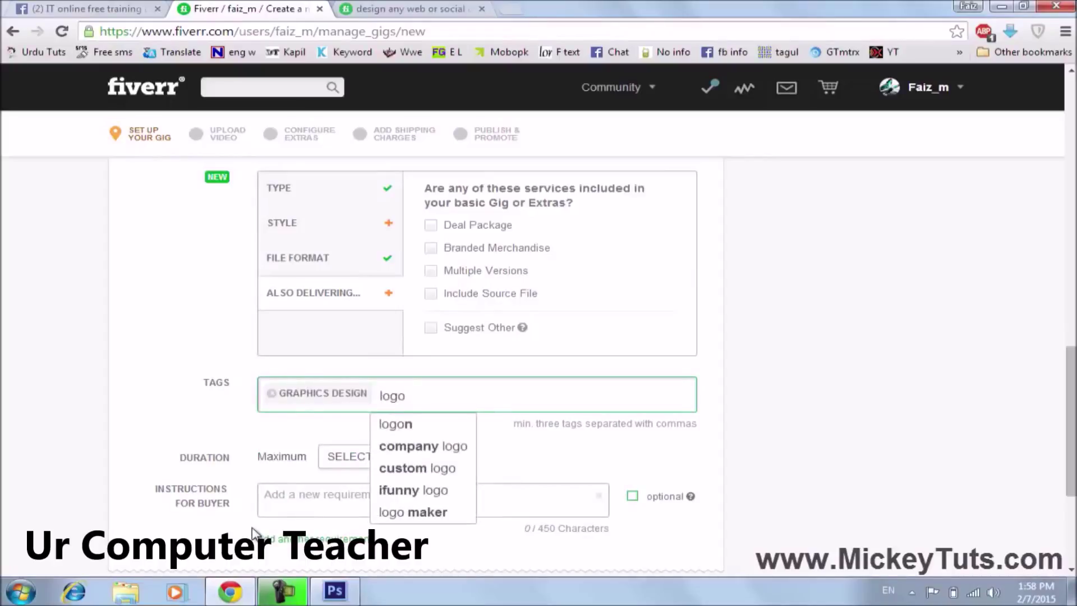
pyautogui.write(' des')
pyautogui.press('Down')
pyautogui.press('Return')
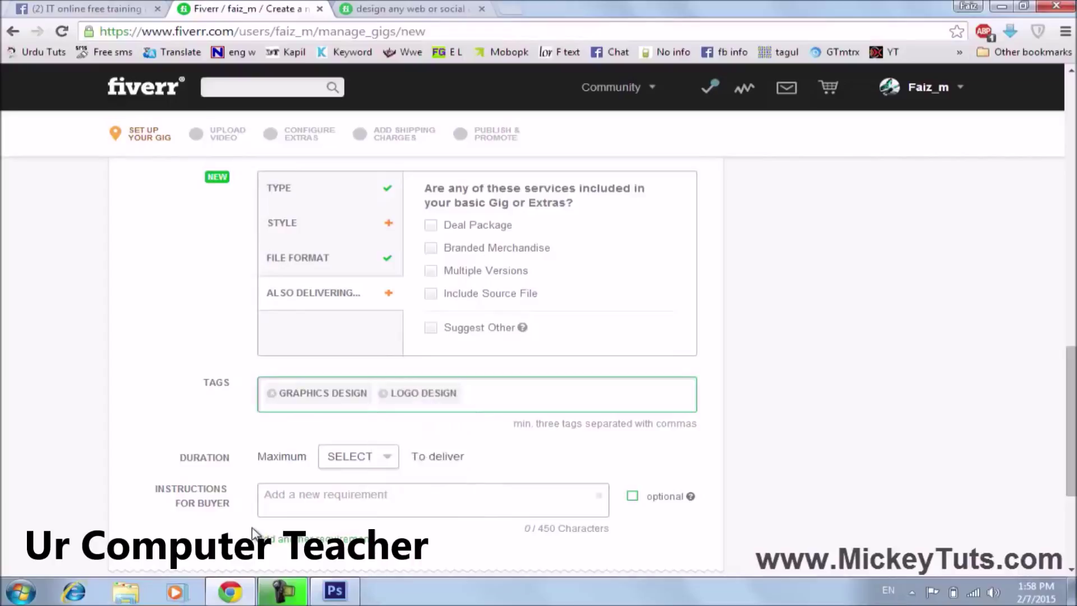
pyautogui.write('awesome')
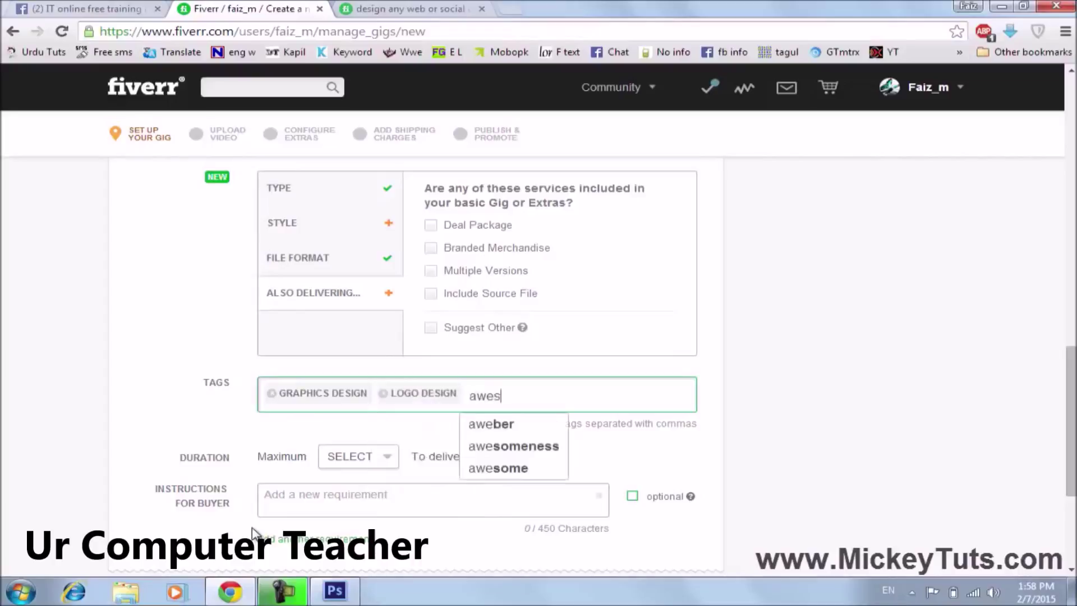
pyautogui.press('Down')
pyautogui.press('Down')
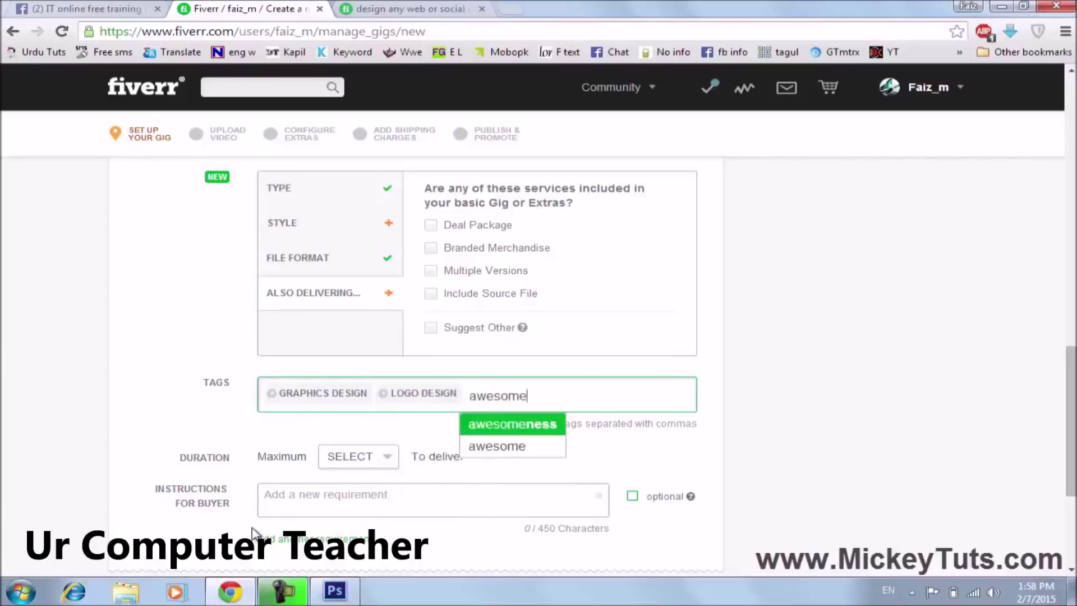
pyautogui.write('logo')
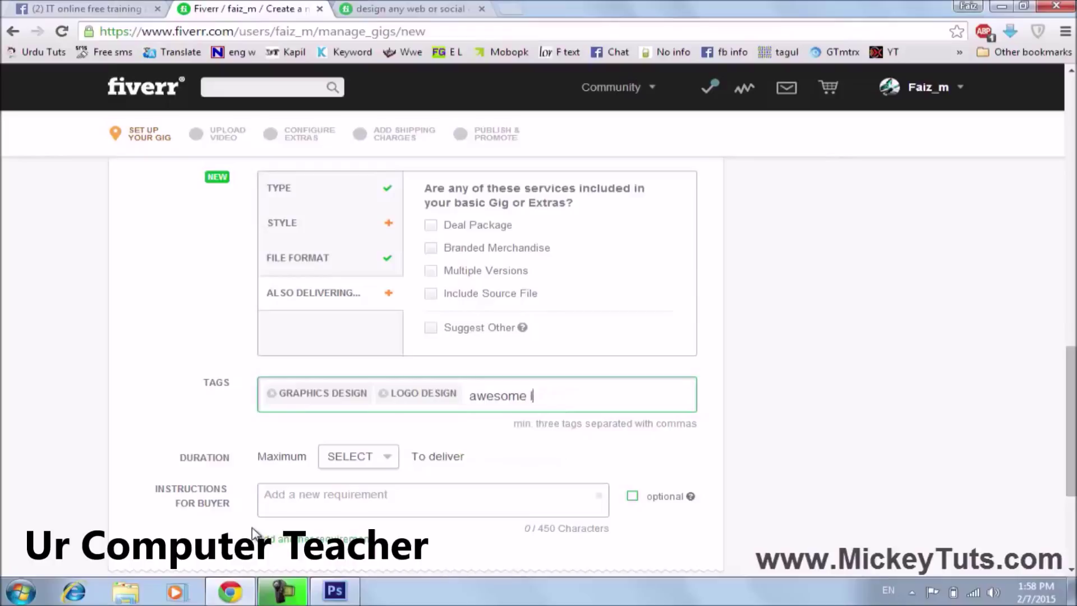
pyautogui.press('BackSpace')
pyautogui.press('BackSpace')
pyautogui.press('BackSpace')
pyautogui.press('BackSpace')
pyautogui.press('BackSpace')
pyautogui.press('BackSpace')
pyautogui.press('BackSpace')
pyautogui.press('BackSpace')
# - Add the suggested tag "awesome" as the gig's third tag
pyautogui.write('awseo')
pyautogui.press('BackSpace')
pyautogui.press('BackSpace')
pyautogui.press('BackSpace')
pyautogui.write('es')
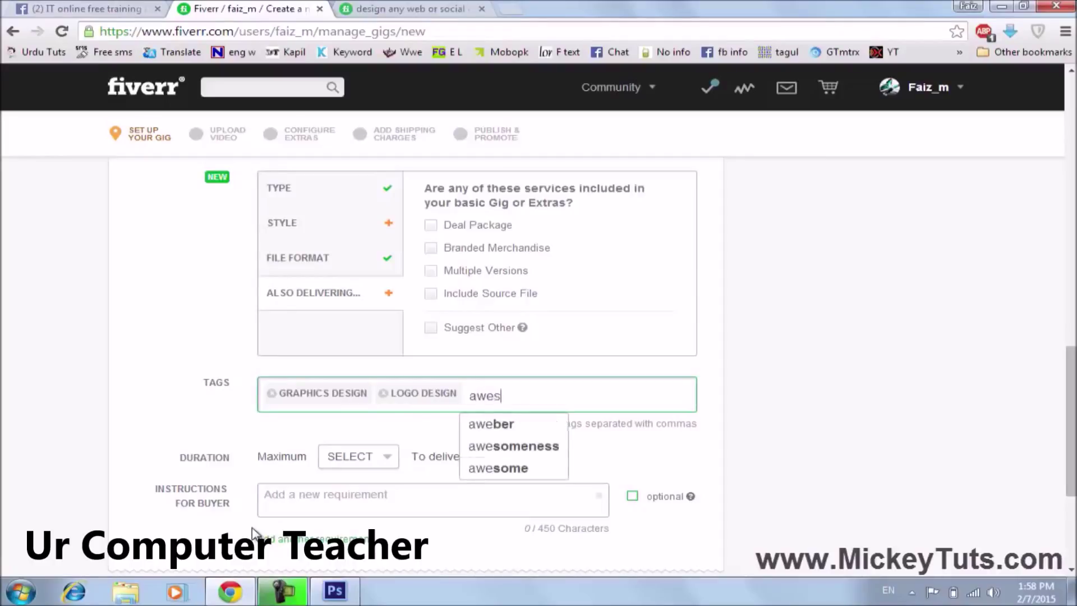
pyautogui.write('ome')
pyautogui.press('Down')
pyautogui.press('Down')
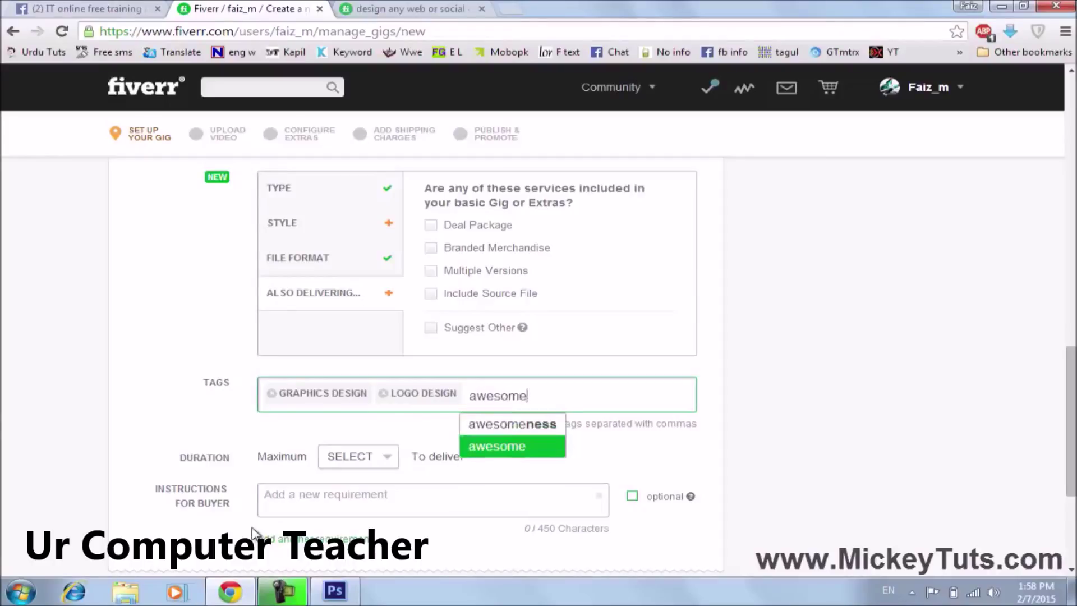
pyautogui.press('Return')
# - Set the gig's maximum delivery duration to 2 days
pyautogui.scroll(-3, 247, 315)
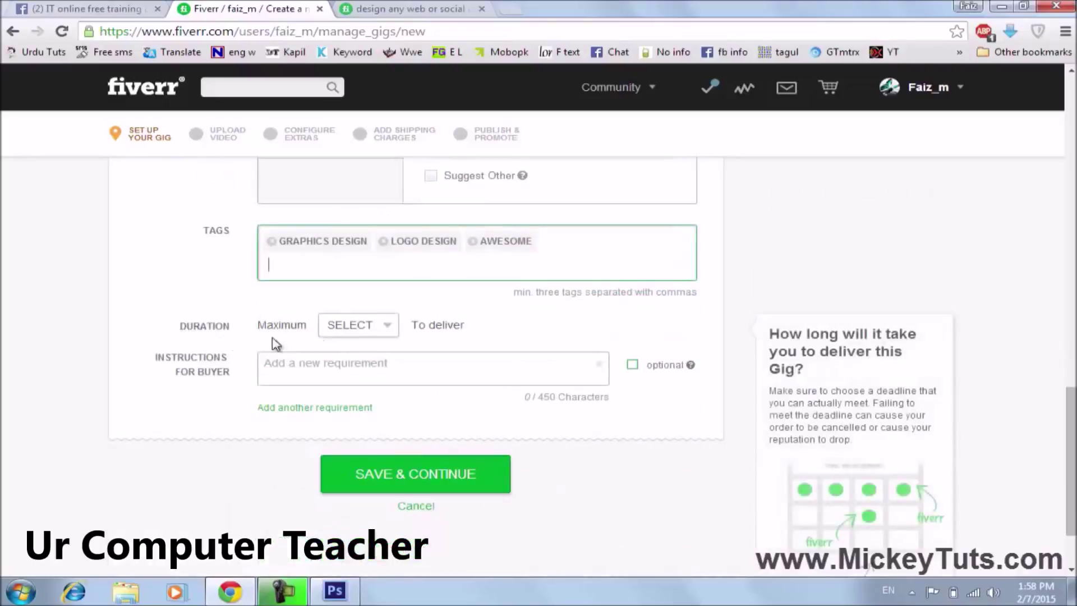
pyautogui.click(346, 330)
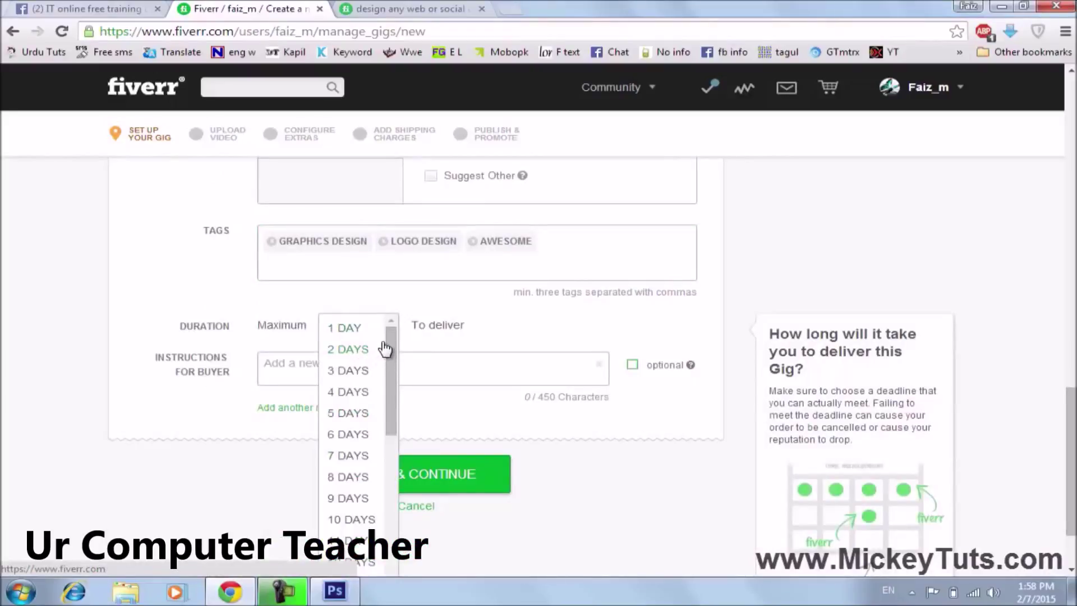
pyautogui.moveTo(391, 341)
pyautogui.mouseDown()
pyautogui.moveTo(391, 360)
pyautogui.moveTo(391, 331)
pyautogui.mouseUp()
pyautogui.click(352, 349)
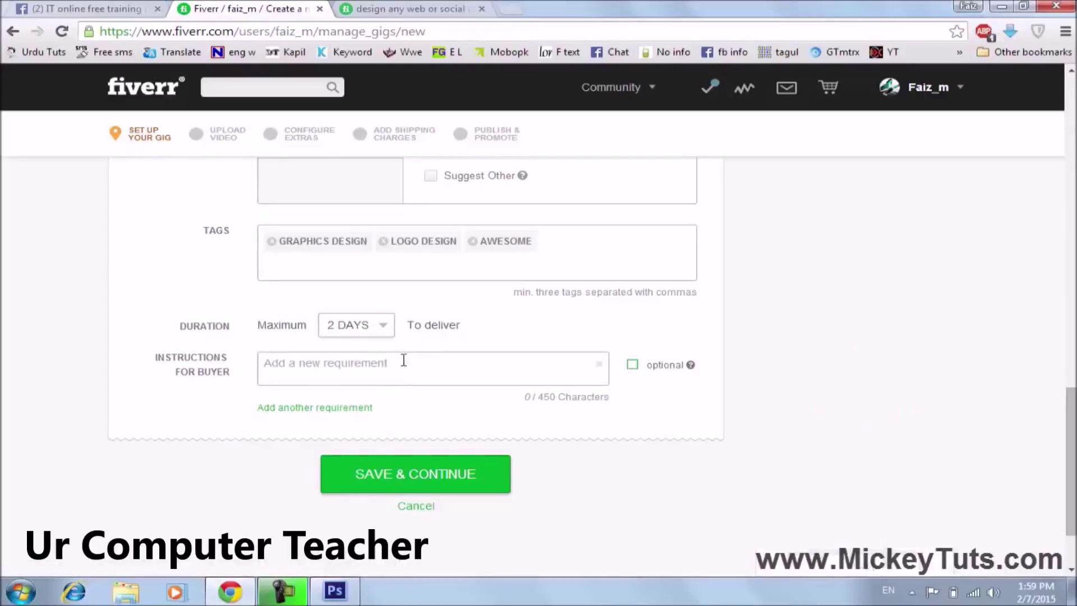
# - Set the gig's maximum delivery duration to 1 day and open the buyer instructions for editing
pyautogui.click(380, 330)
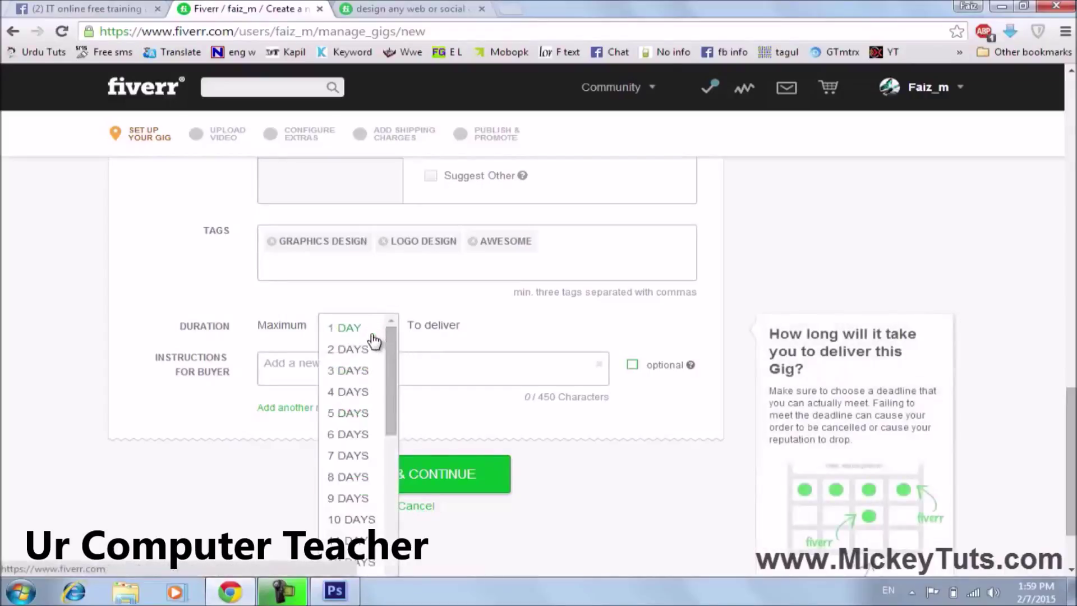
pyautogui.click(360, 327)
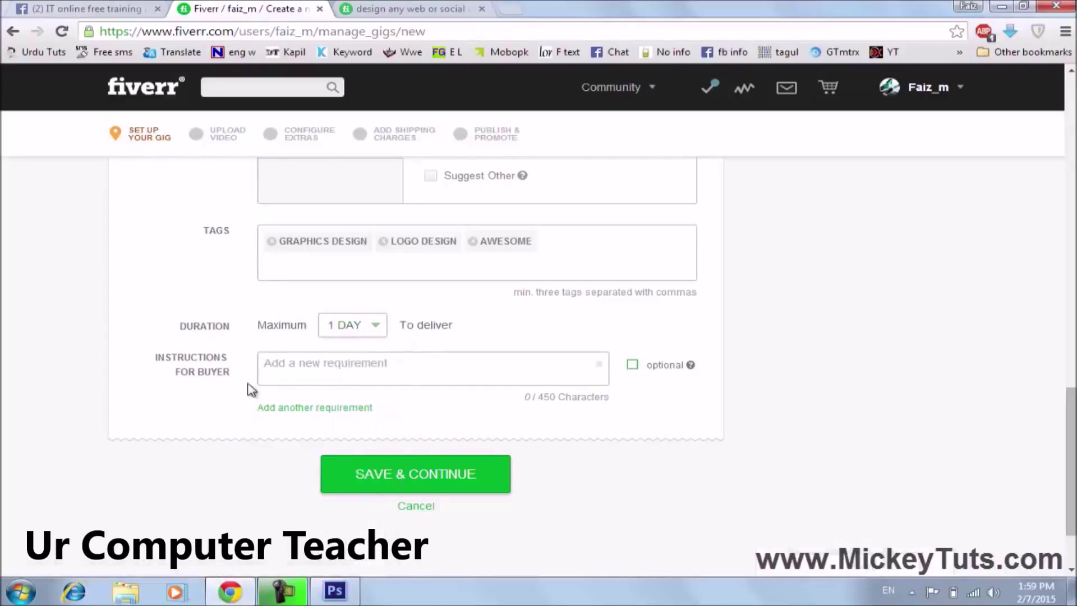
pyautogui.click(382, 369)
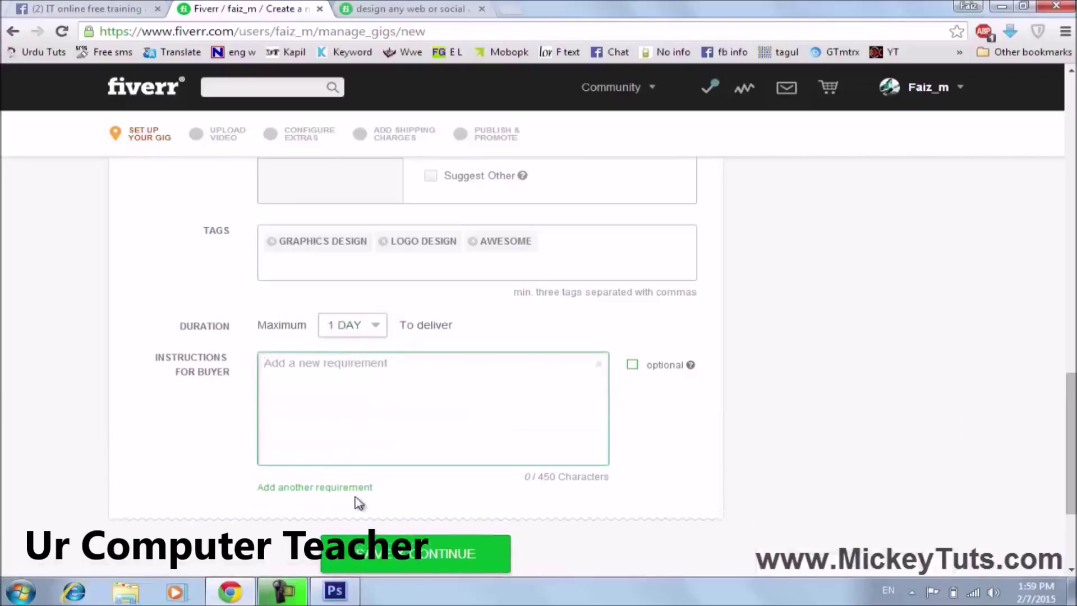
# - Open images.google.com in a new browser tab and search for shape.png
pyautogui.scroll(7, 365, 494)
pyautogui.scroll(10, 380, 406)
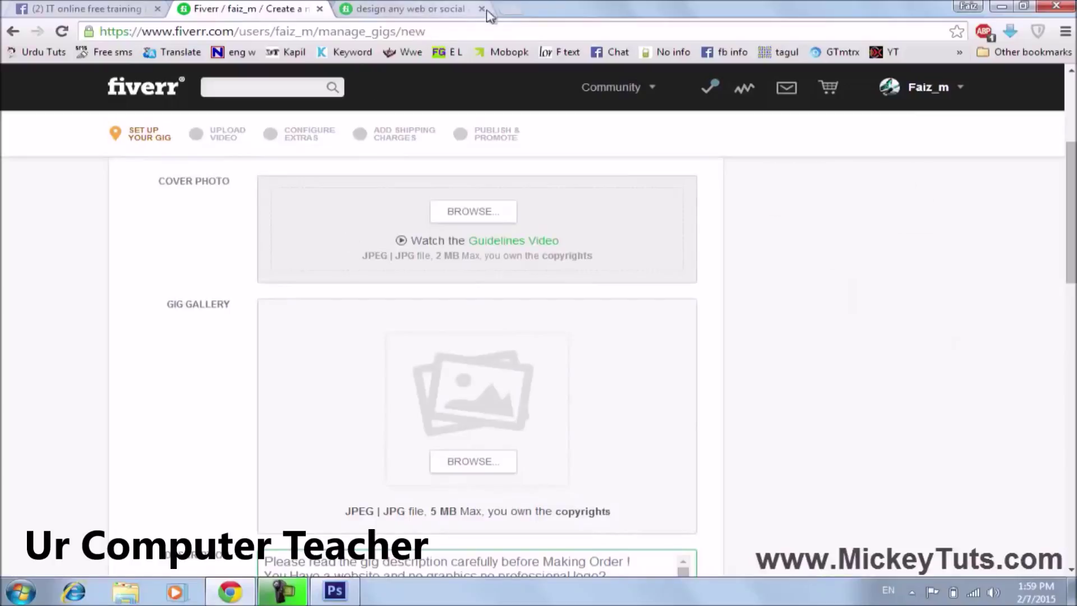
pyautogui.click(511, 9)
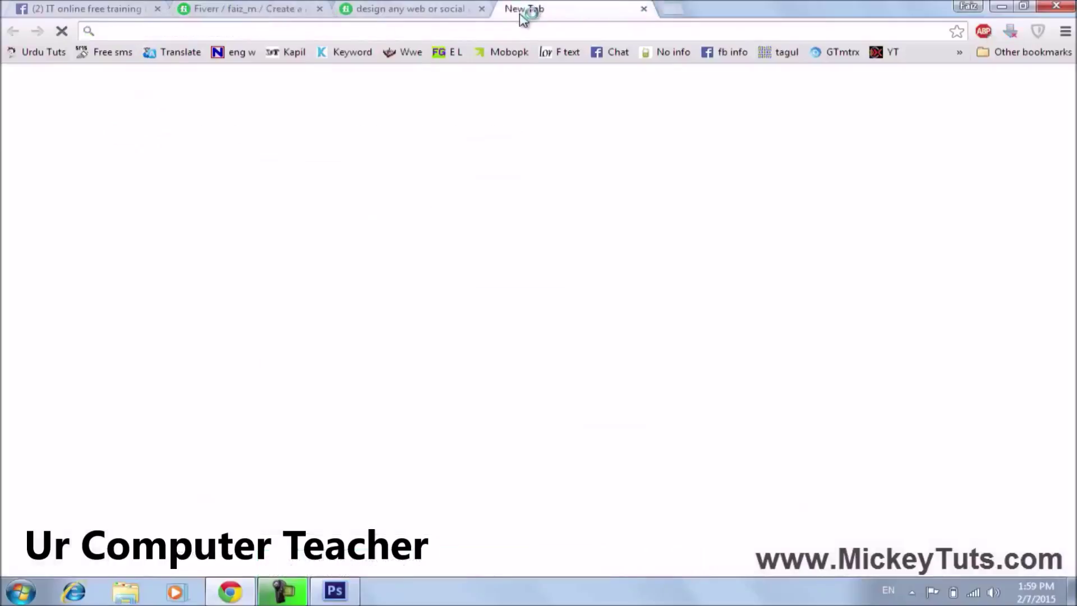
pyautogui.write('images.')
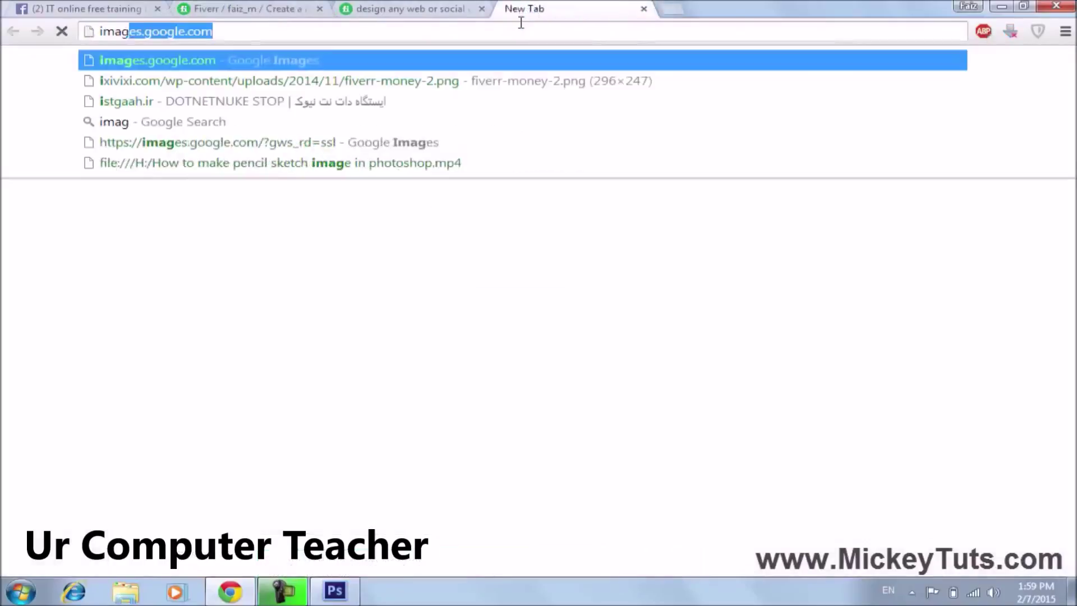
pyautogui.write('google.co')
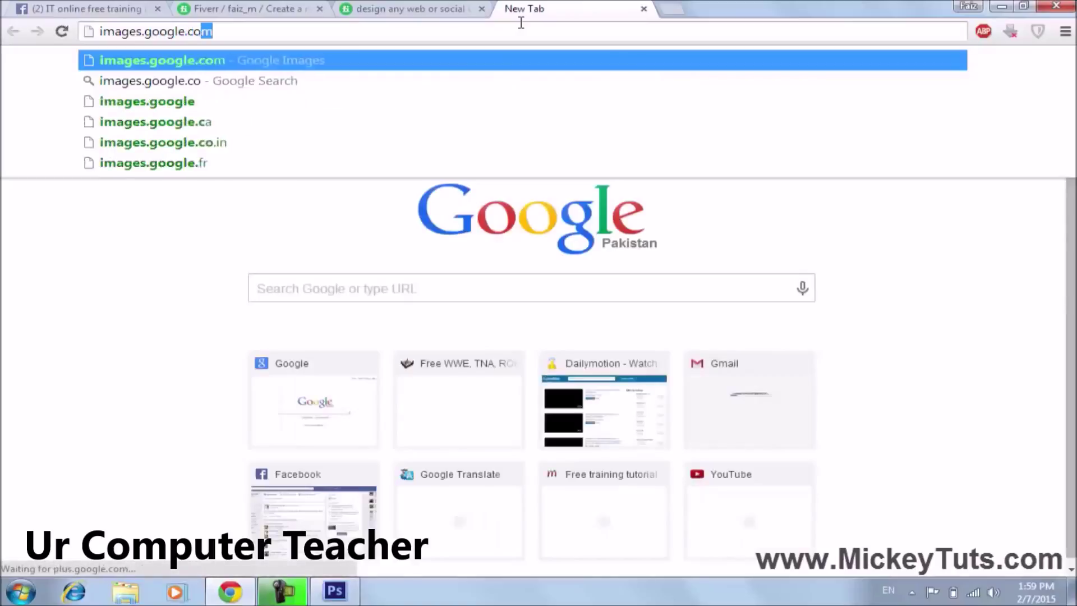
pyautogui.press('Return')
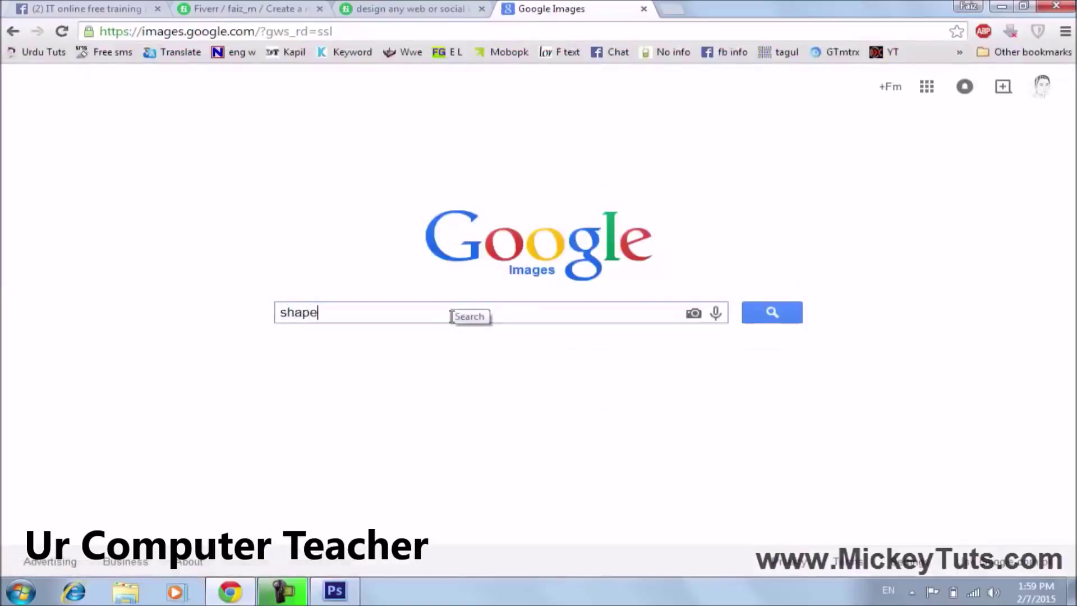
pyautogui.write('.png')
pyautogui.press('Return')
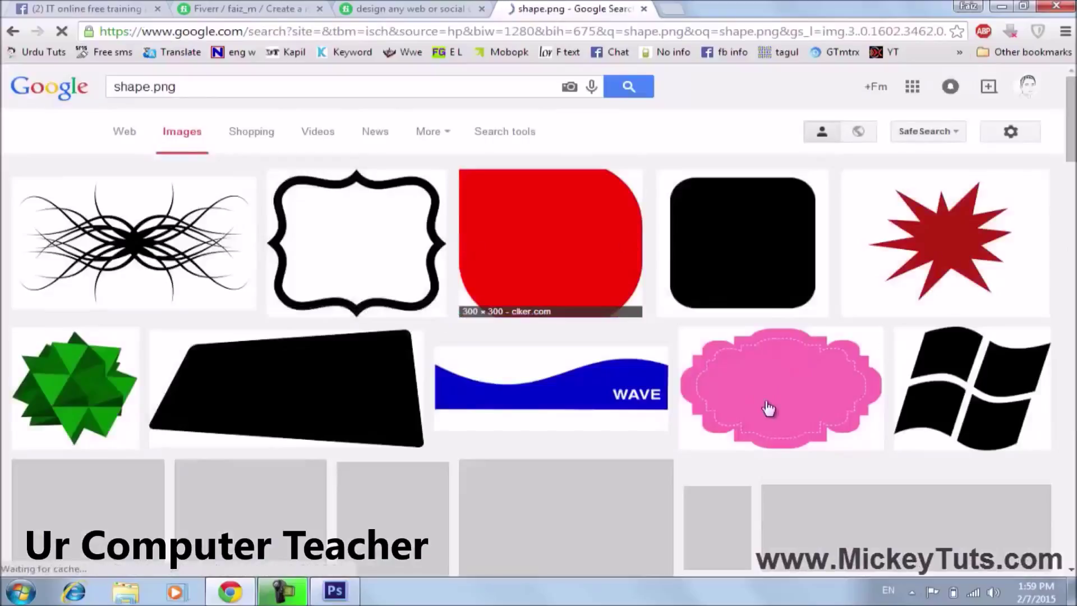
# - Look through the shape.png image results for shapes suitable for logo artwork
pyautogui.scroll(-3, 427, 401)
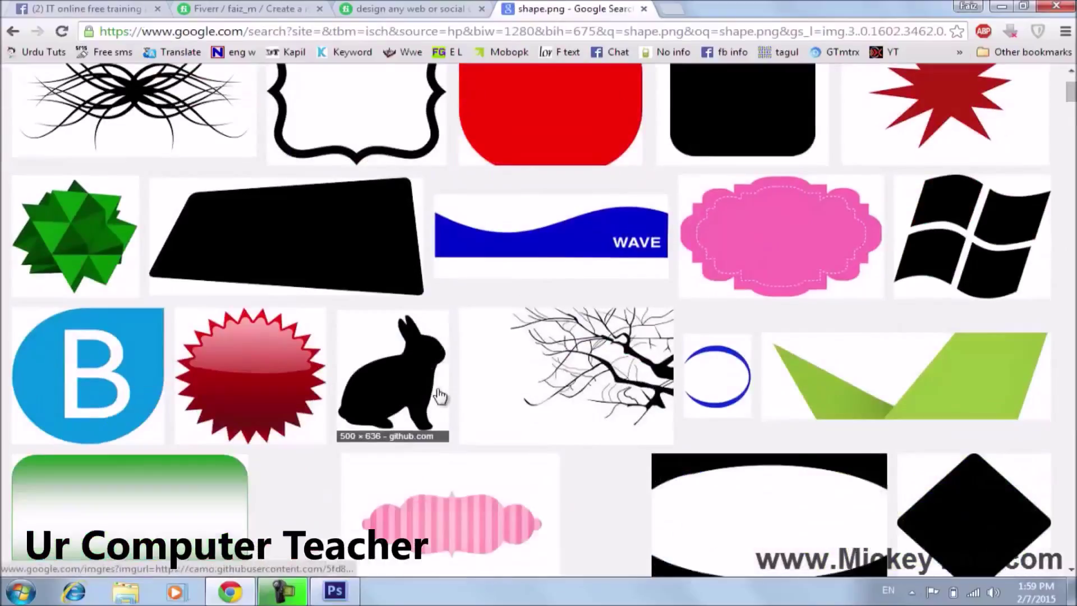
pyautogui.scroll(-3, 439, 396)
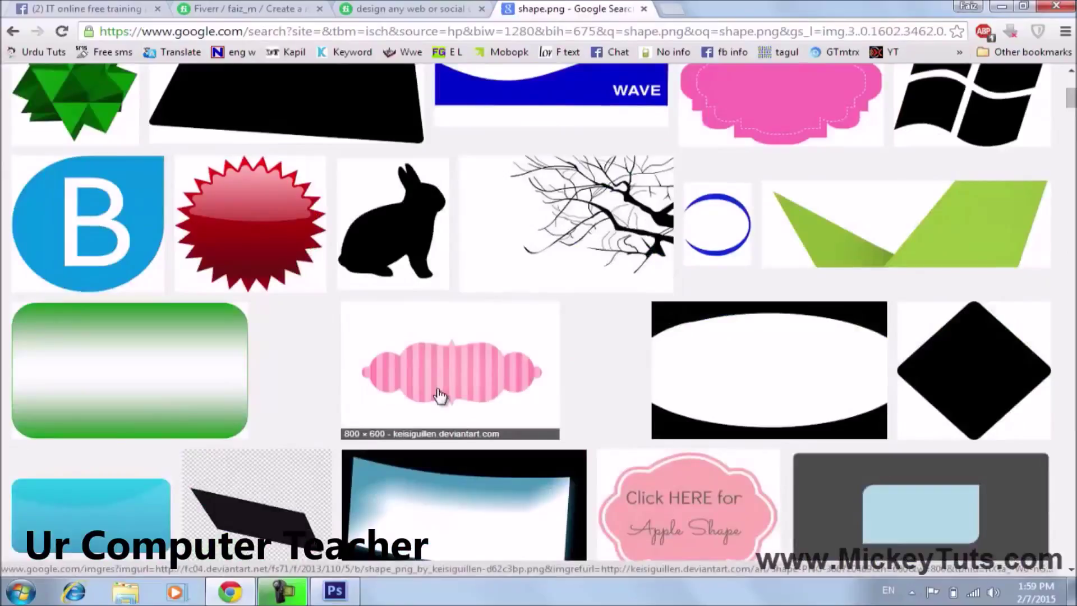
pyautogui.scroll(-1, 439, 396)
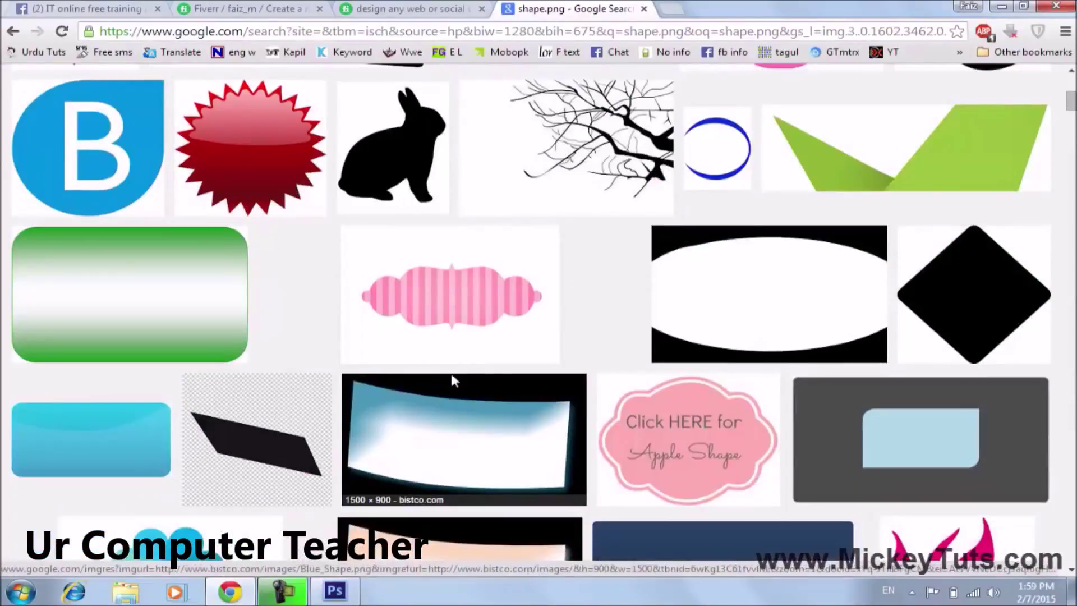
pyautogui.scroll(-1, 357, 306)
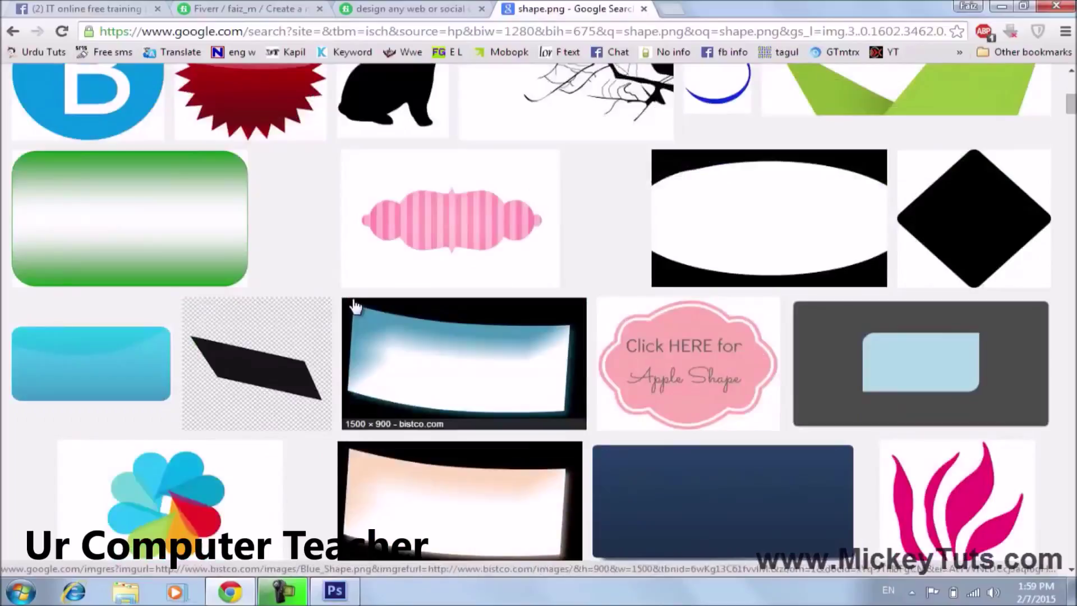
pyautogui.scroll(-3, 355, 306)
pyautogui.scroll(-1, 355, 307)
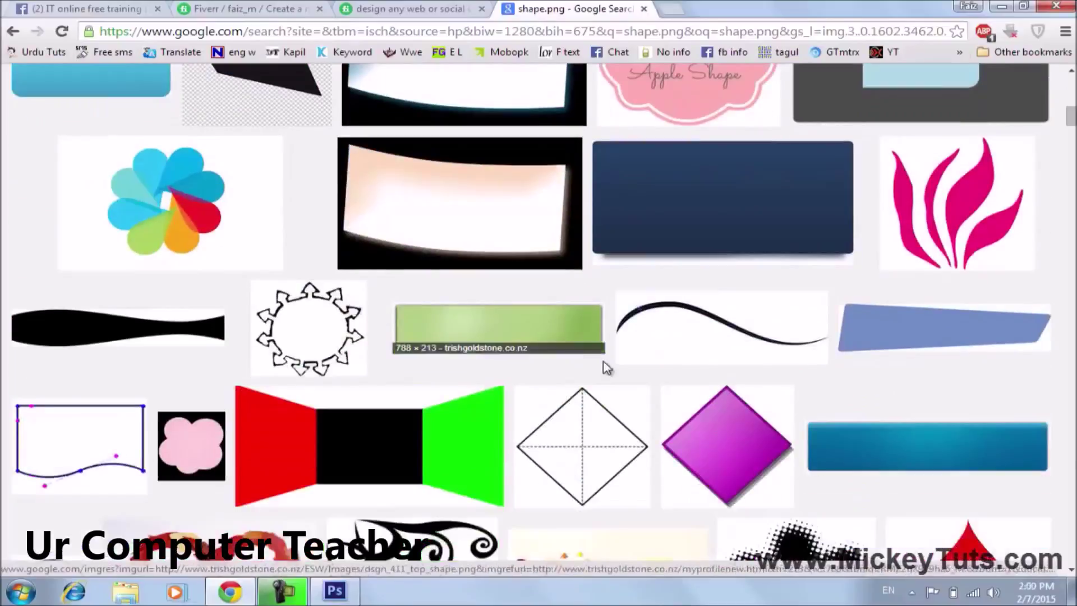
pyautogui.scroll(-1, 603, 365)
pyautogui.scroll(-1, 648, 360)
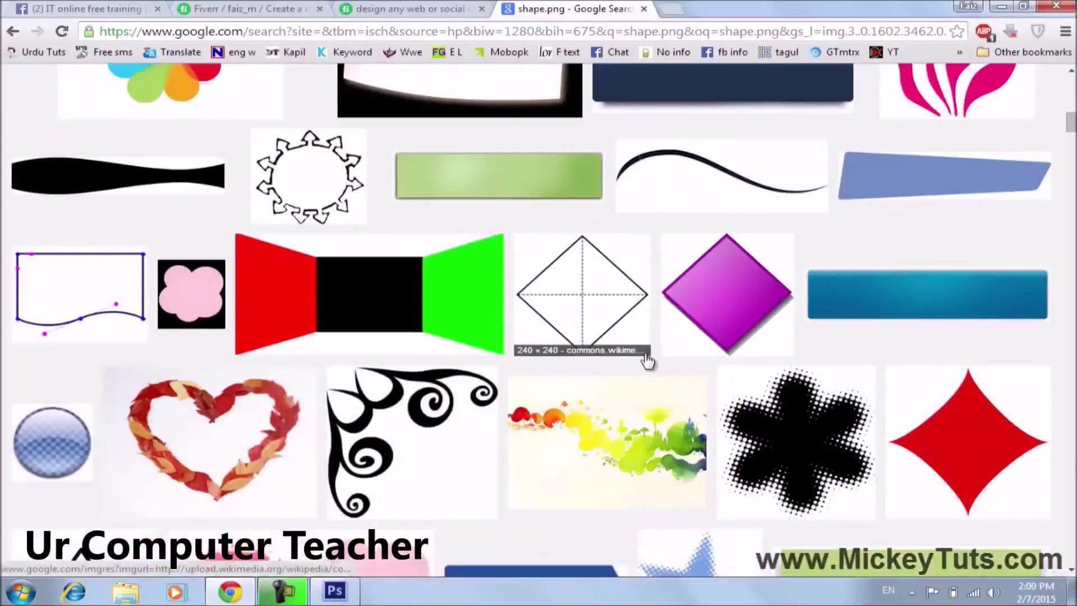
pyautogui.scroll(-2, 595, 361)
pyautogui.scroll(-1, 348, 363)
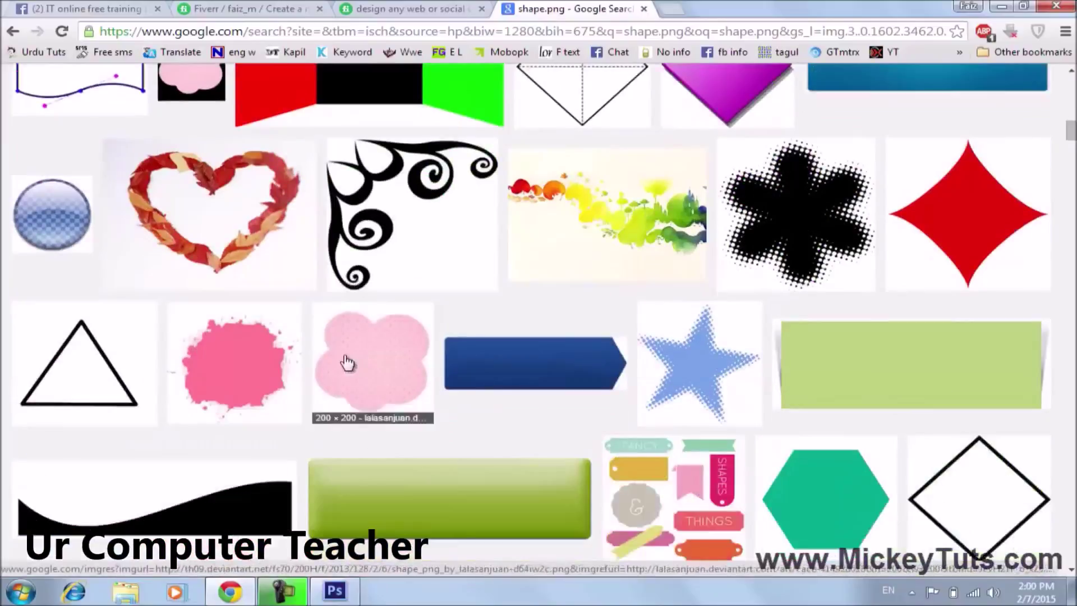
pyautogui.scroll(-9, 347, 364)
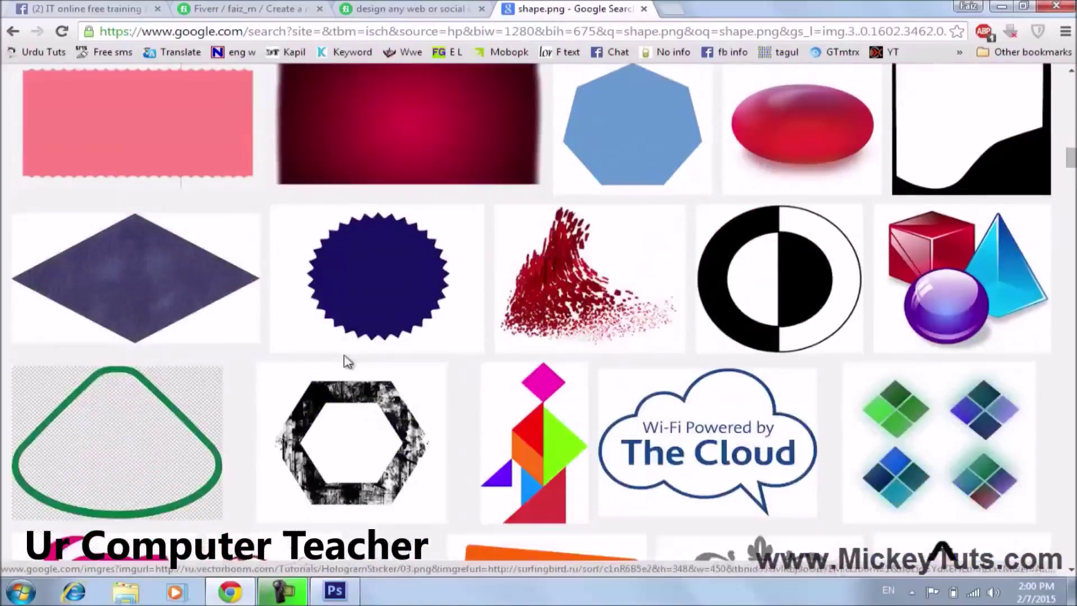
pyautogui.scroll(-6, 642, 363)
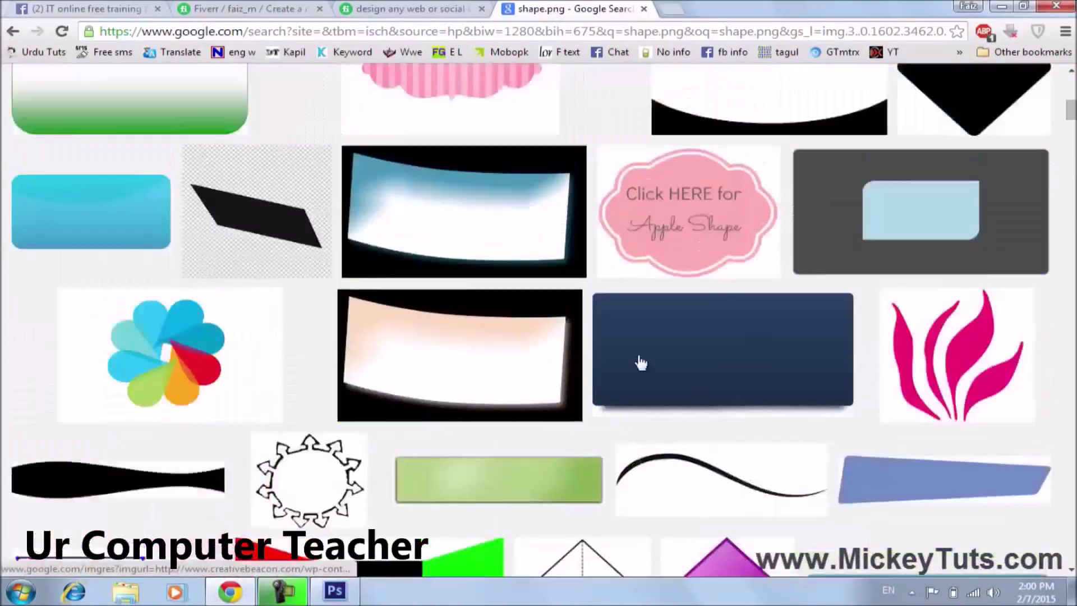
pyautogui.scroll(9, 641, 363)
pyautogui.scroll(-16, 640, 359)
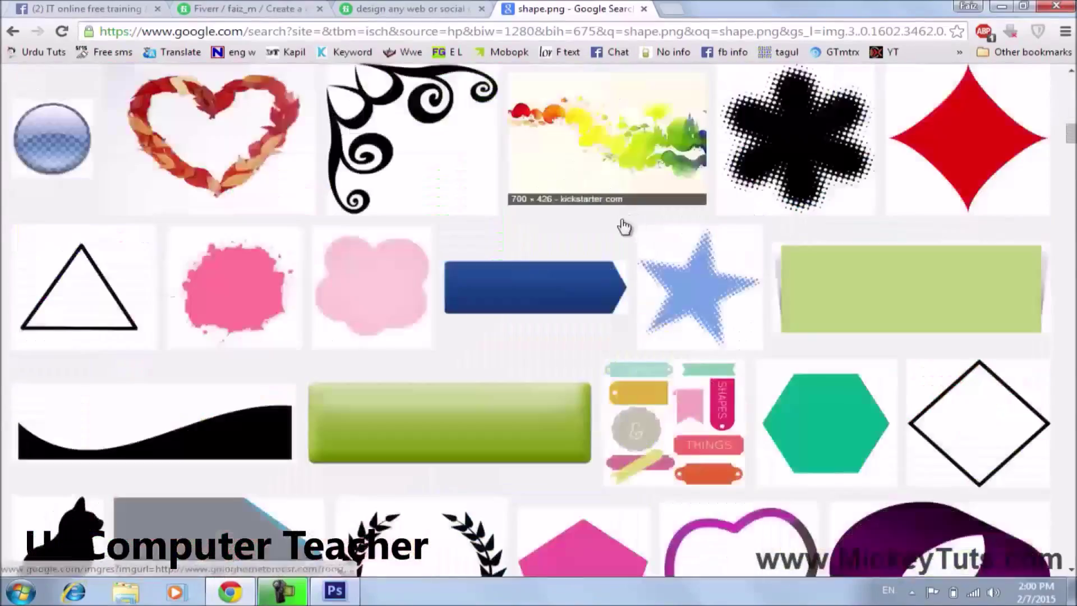
pyautogui.scroll(-13, 624, 226)
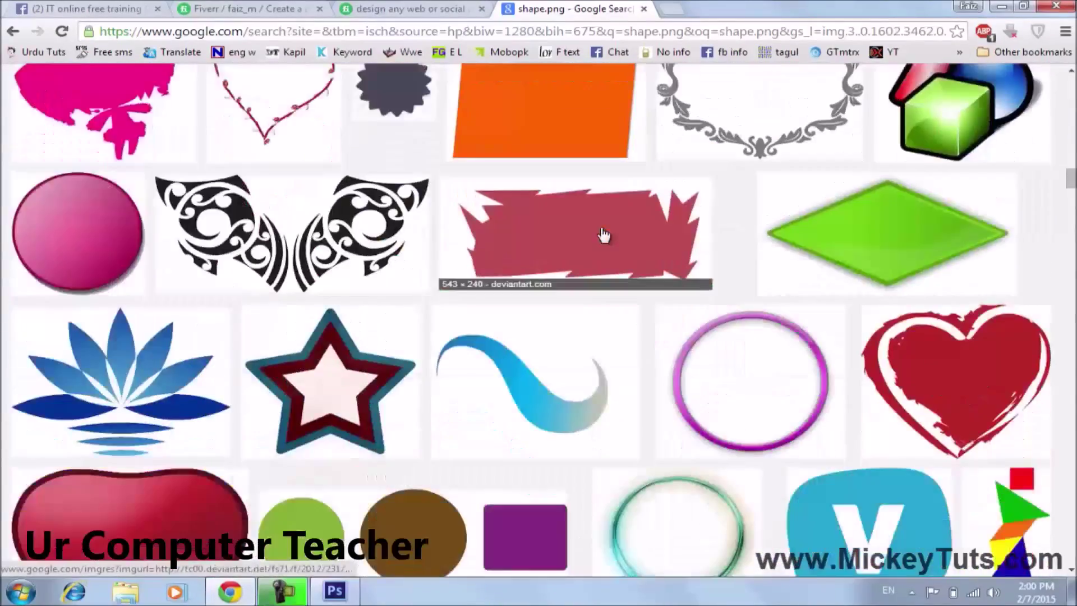
pyautogui.scroll(-15, 605, 236)
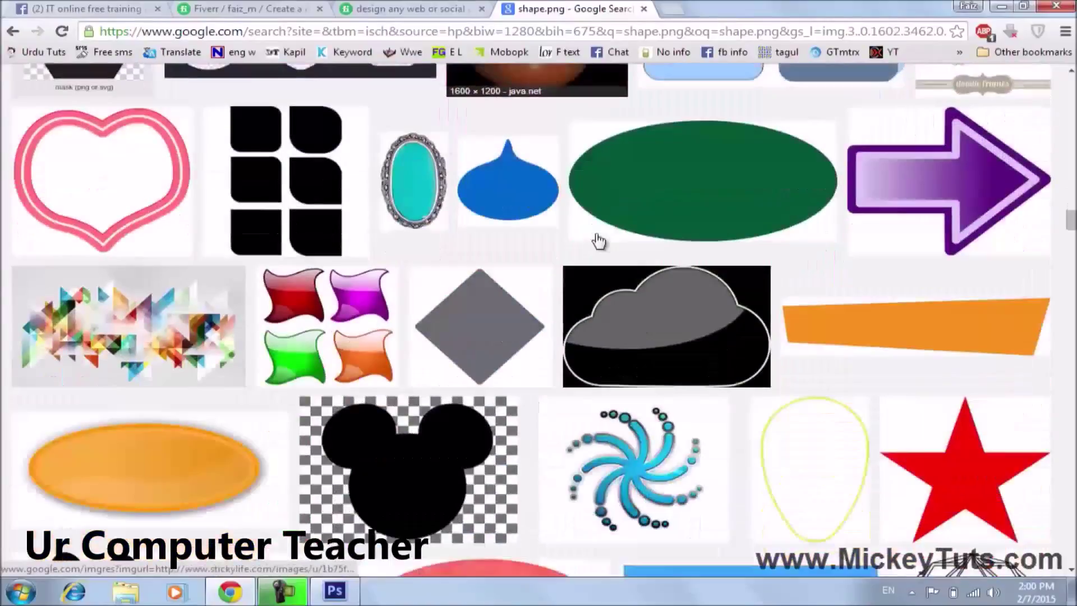
pyautogui.scroll(-4, 600, 241)
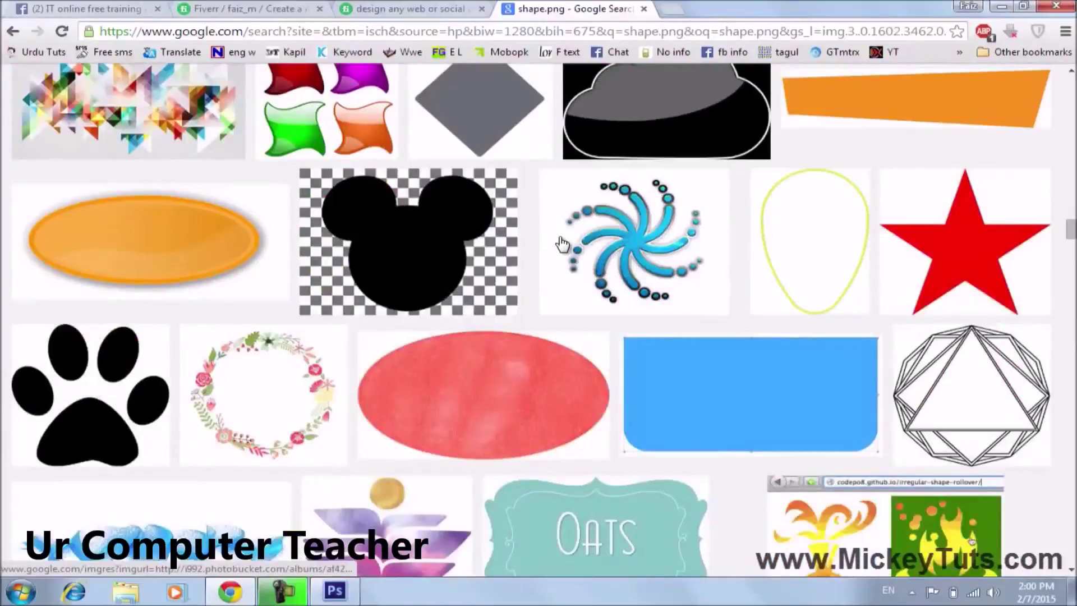
pyautogui.scroll(-10, 564, 247)
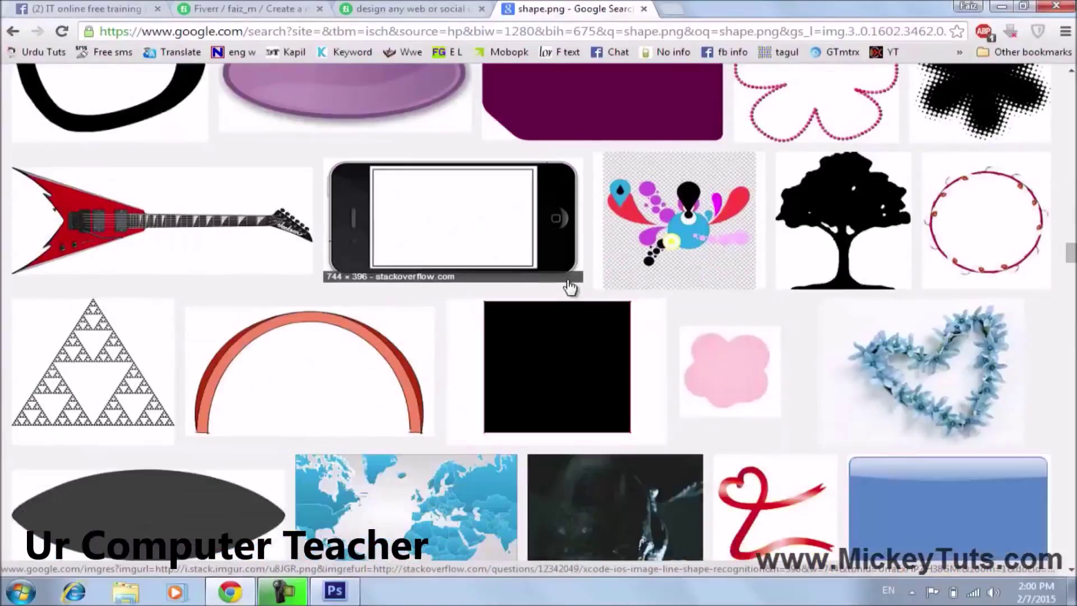
pyautogui.scroll(-4, 570, 288)
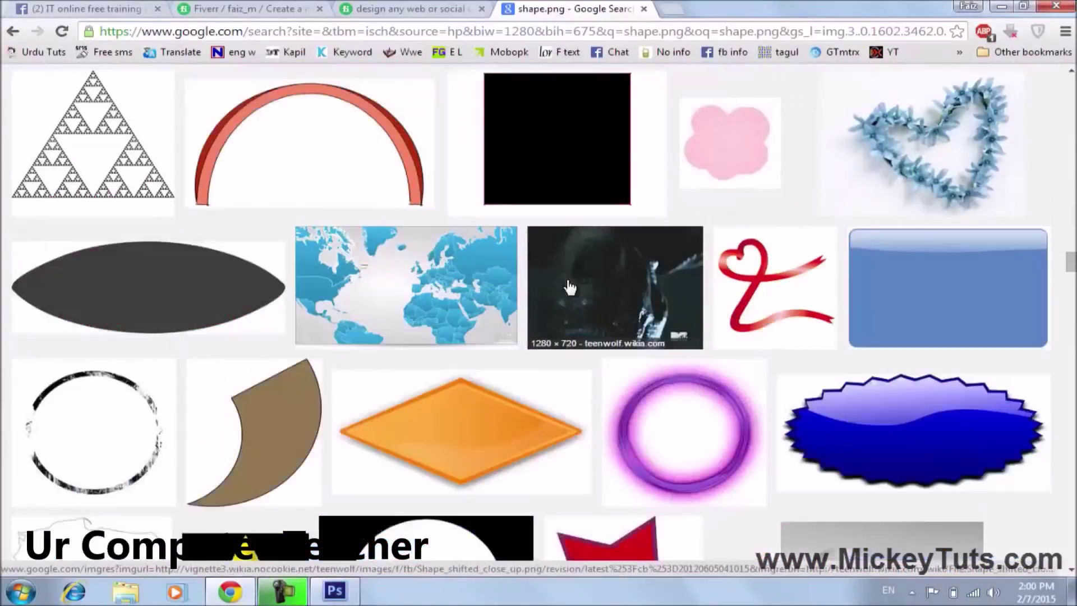
pyautogui.scroll(-6, 569, 288)
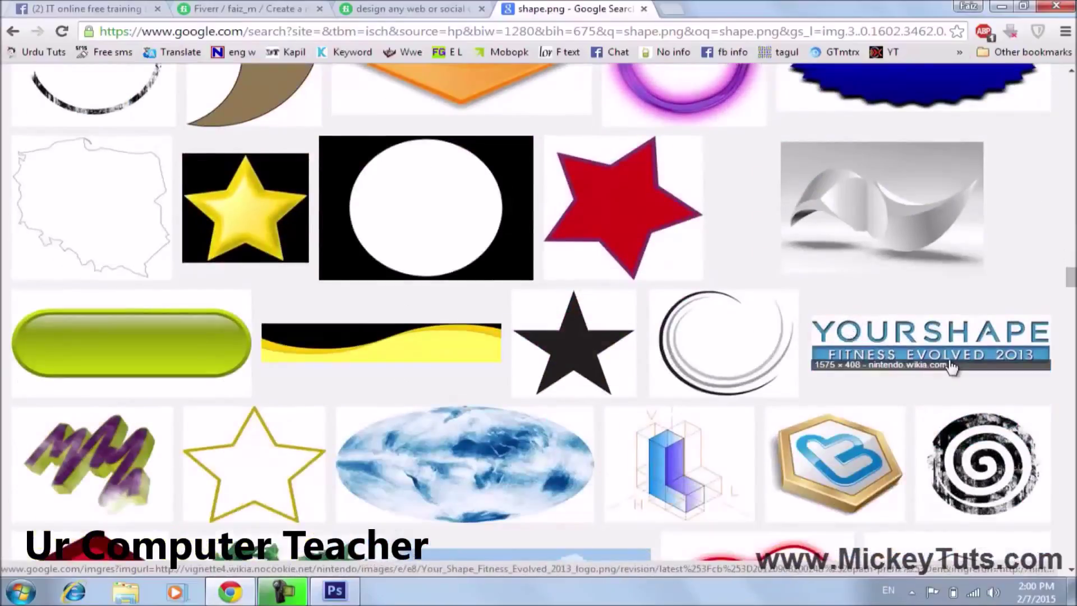
pyautogui.scroll(-3, 954, 367)
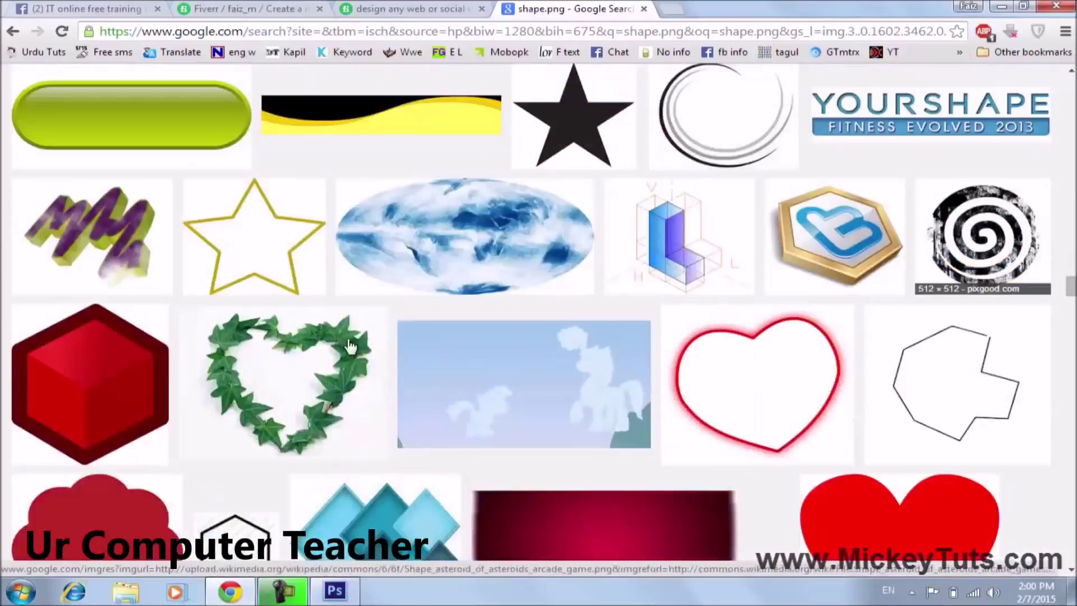
pyautogui.scroll(1, 349, 346)
pyautogui.scroll(-1, 349, 346)
pyautogui.scroll(-2, 392, 337)
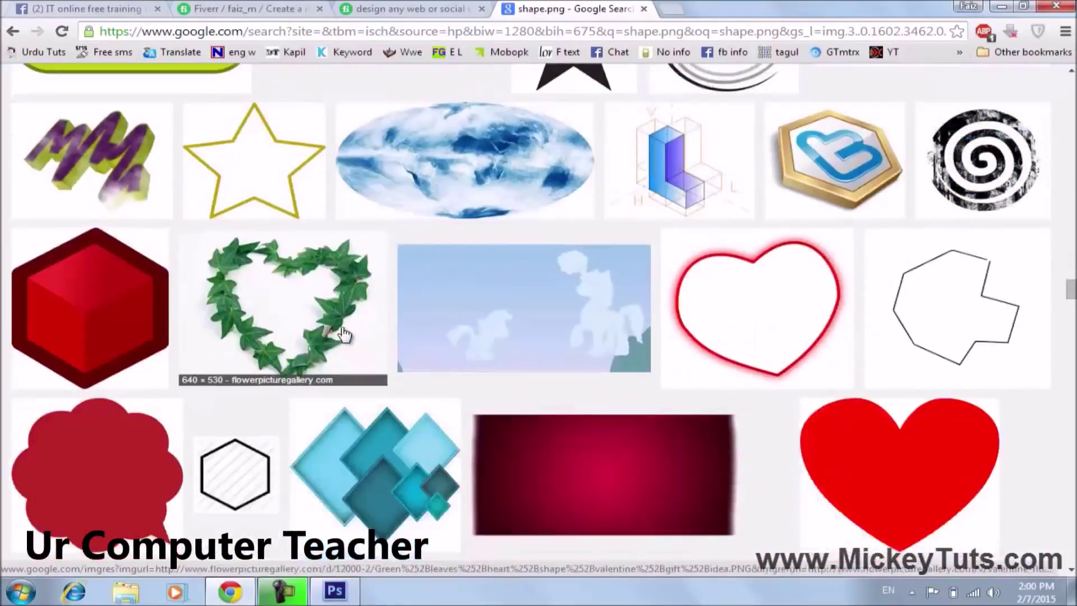
pyautogui.scroll(-1, 345, 334)
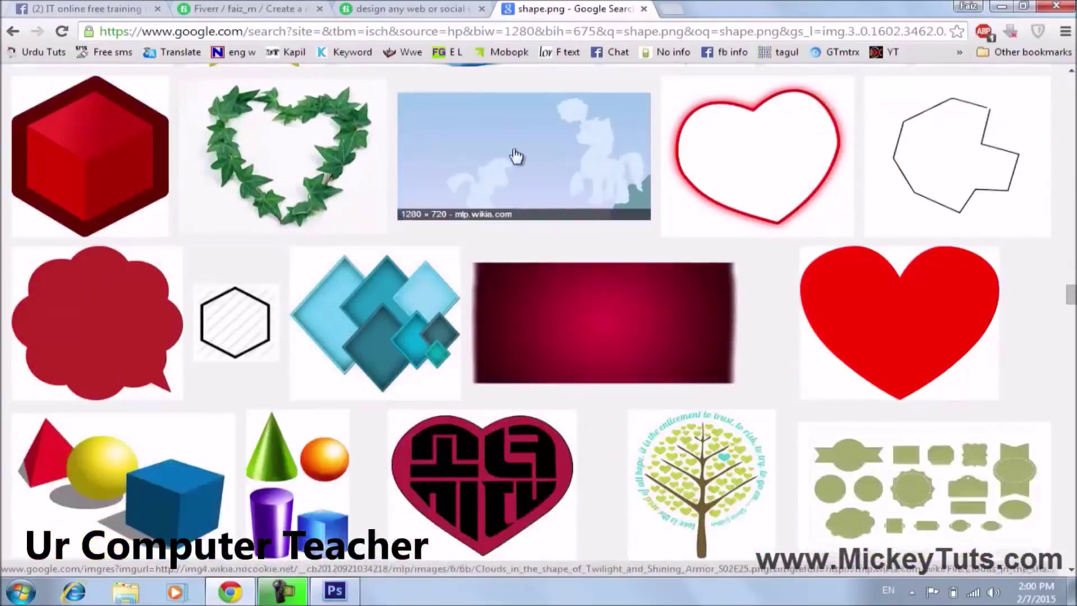
pyautogui.scroll(-2, 422, 296)
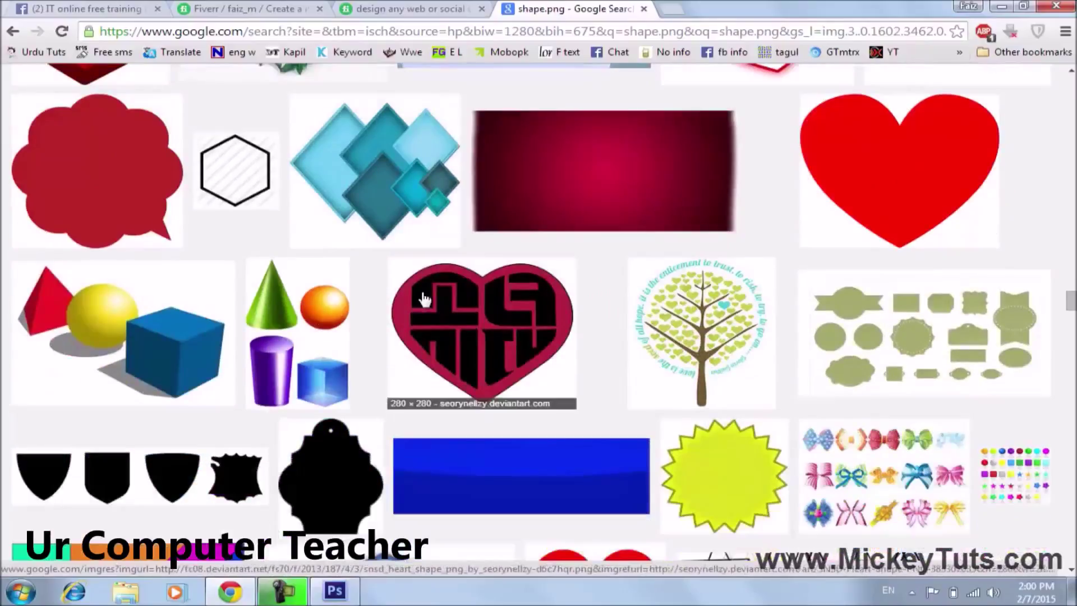
pyautogui.scroll(-2, 423, 299)
pyautogui.scroll(-5, 569, 324)
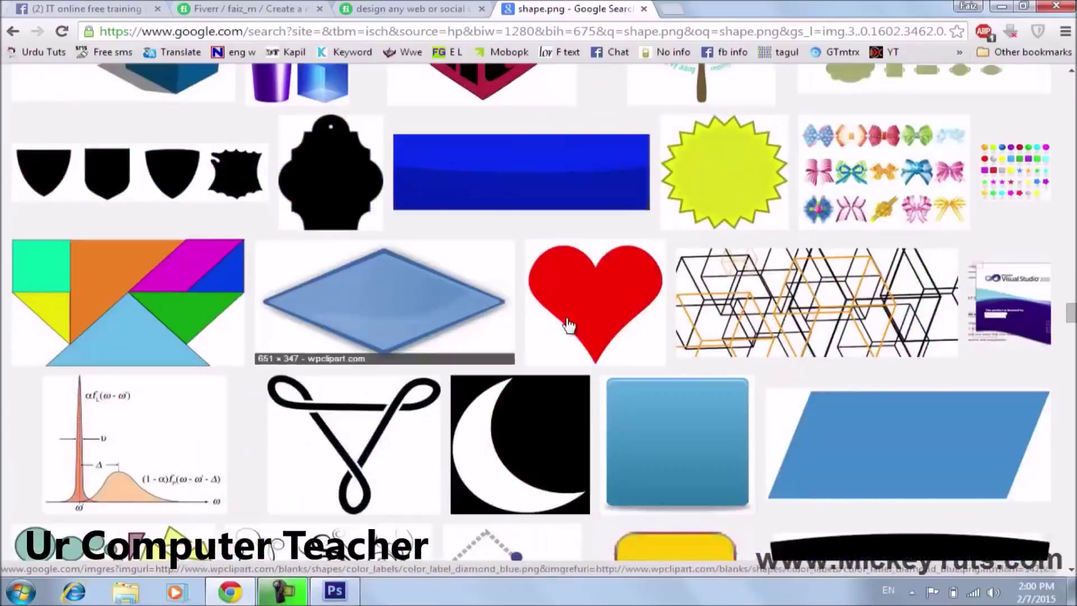
pyautogui.scroll(-5, 567, 325)
pyautogui.scroll(-5, 563, 326)
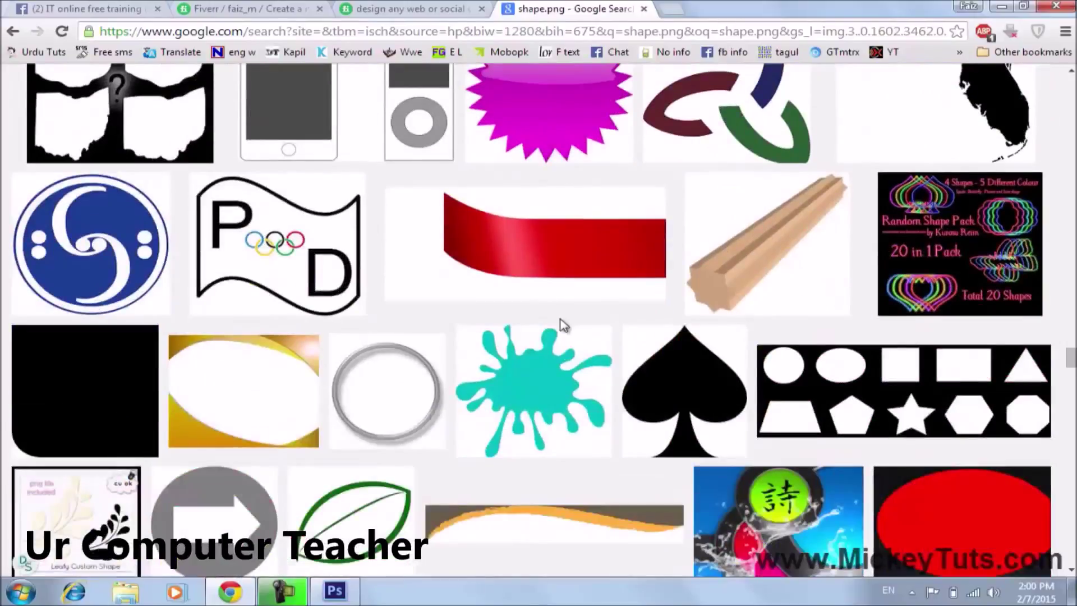
pyautogui.scroll(-2, 563, 325)
pyautogui.scroll(-2, 563, 326)
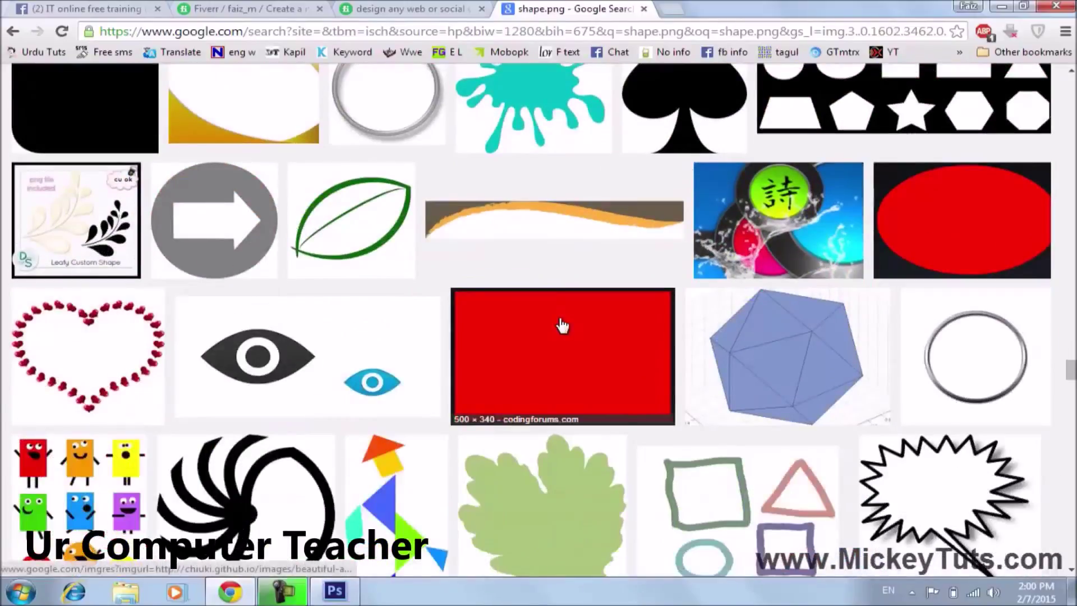
pyautogui.scroll(-7, 563, 325)
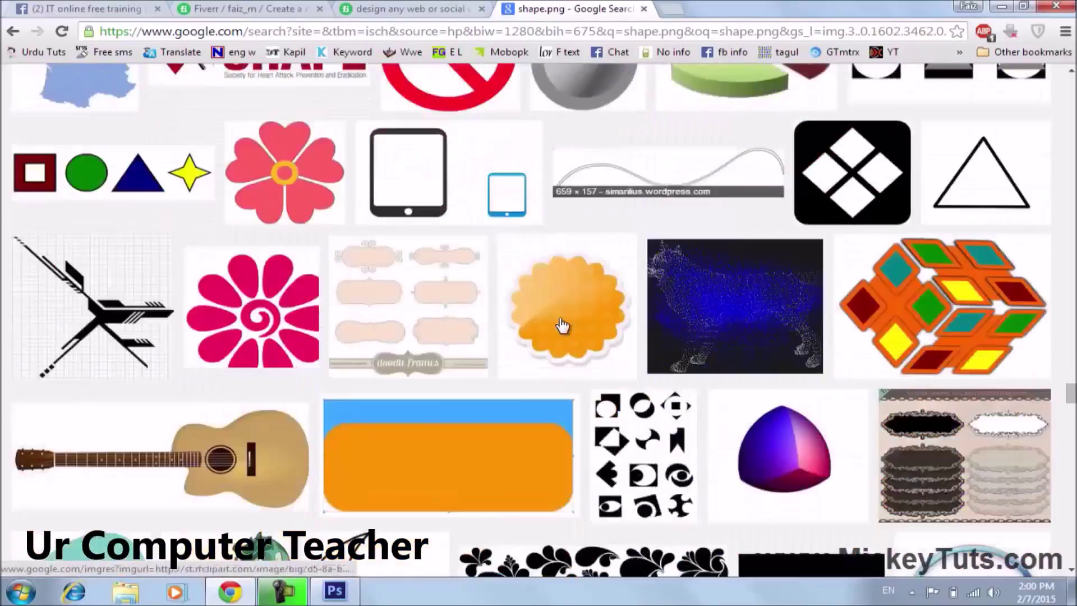
pyautogui.scroll(-4, 563, 326)
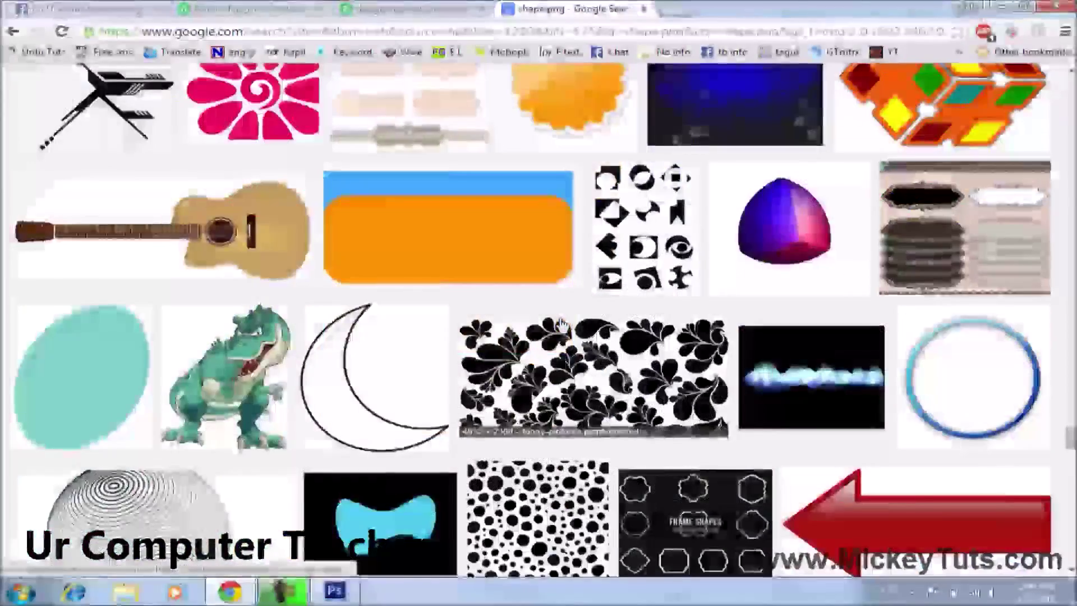
pyautogui.scroll(4, 562, 324)
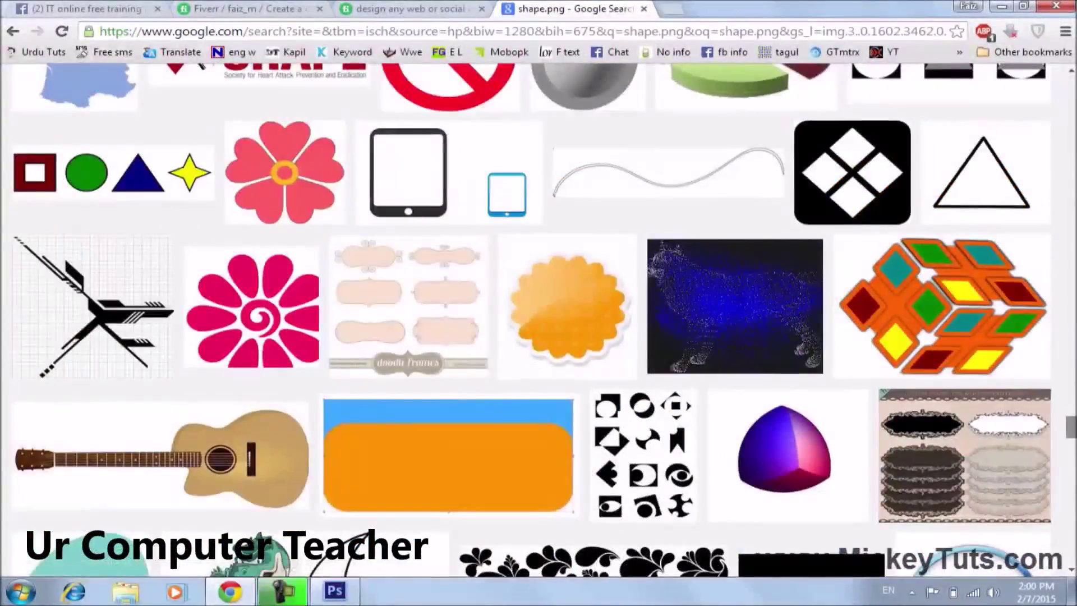
pyautogui.scroll(10, 563, 324)
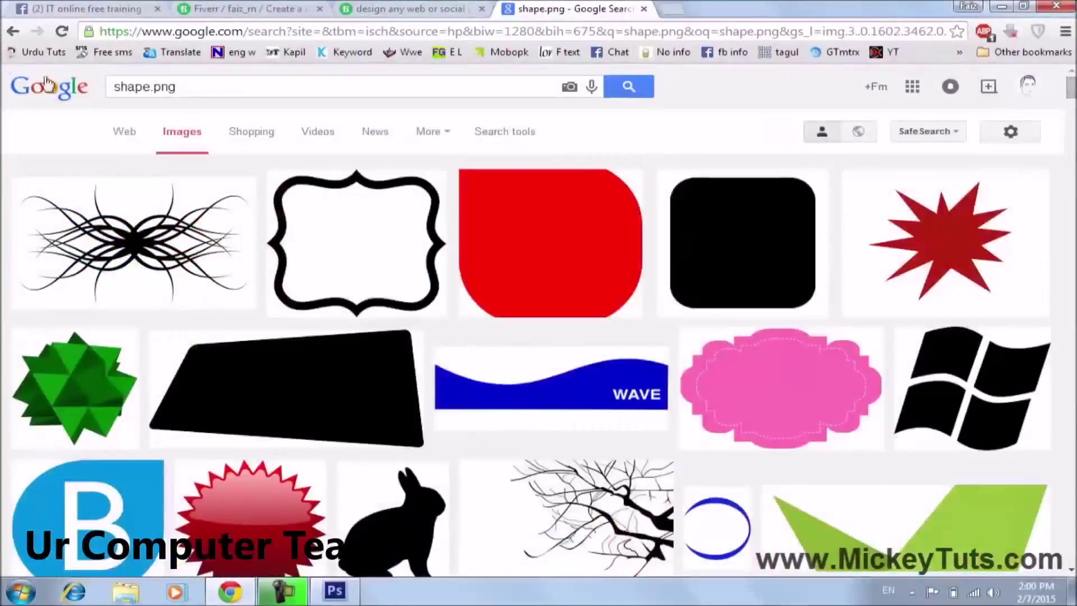
# - Replace the image search term with education.png and run the search
pyautogui.click(149, 87)
pyautogui.moveTo(150, 87); pyautogui.dragTo(6, 96)
pyautogui.write('education')
pyautogui.press('Return')
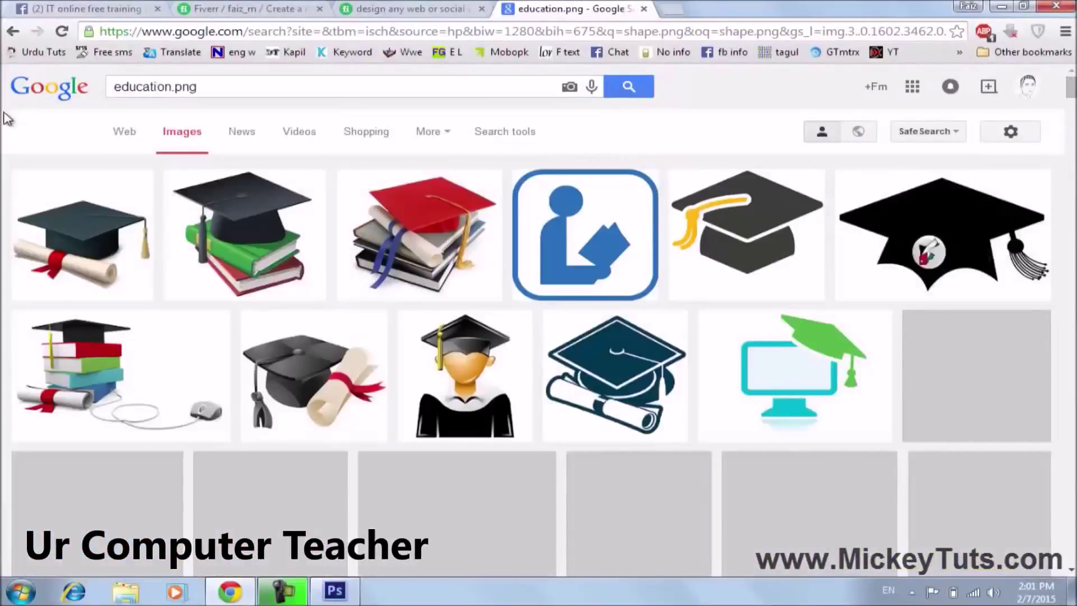
# - Browse the education.png results and open the full image of the blue computer monitor with a green graduation cap
pyautogui.scroll(-1, 244, 306)
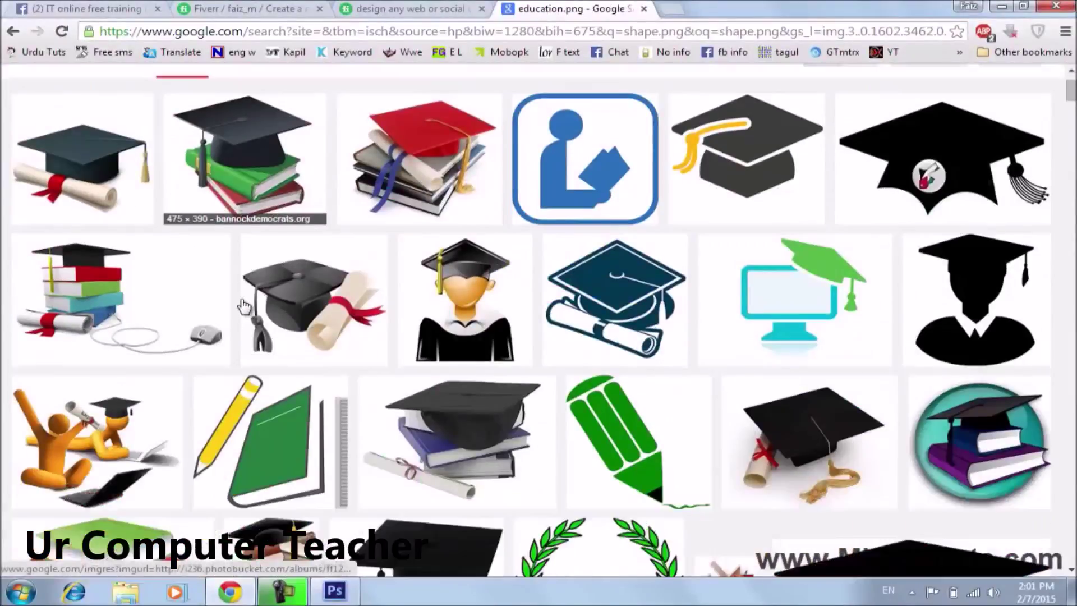
pyautogui.scroll(-1, 285, 308)
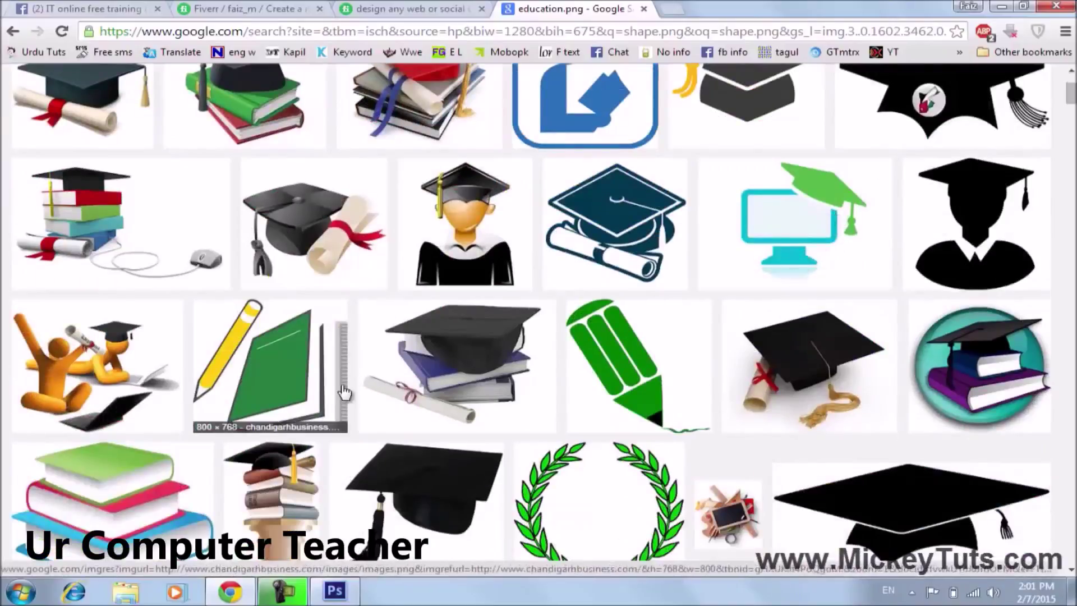
pyautogui.scroll(-2, 345, 391)
pyautogui.scroll(-1, 345, 391)
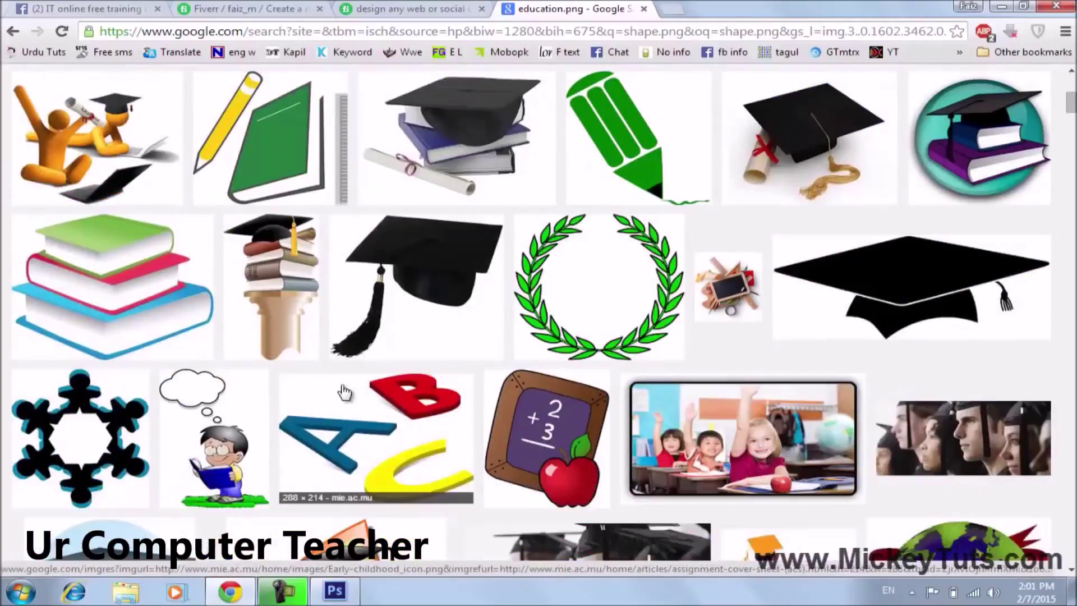
pyautogui.scroll(4, 344, 391)
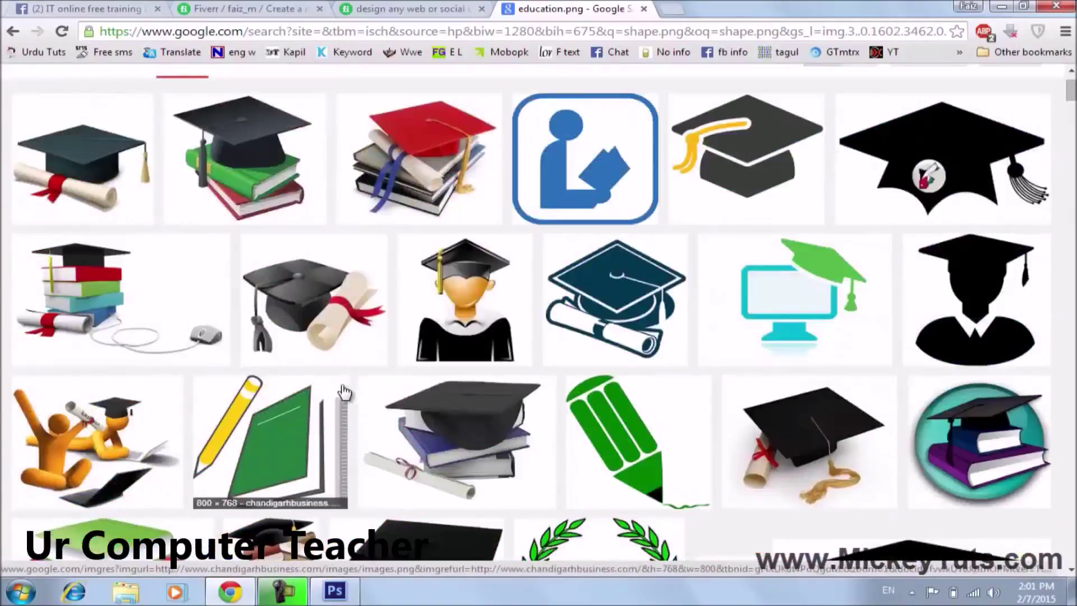
pyautogui.scroll(1, 345, 391)
pyautogui.scroll(-3, 344, 391)
pyautogui.scroll(2, 344, 391)
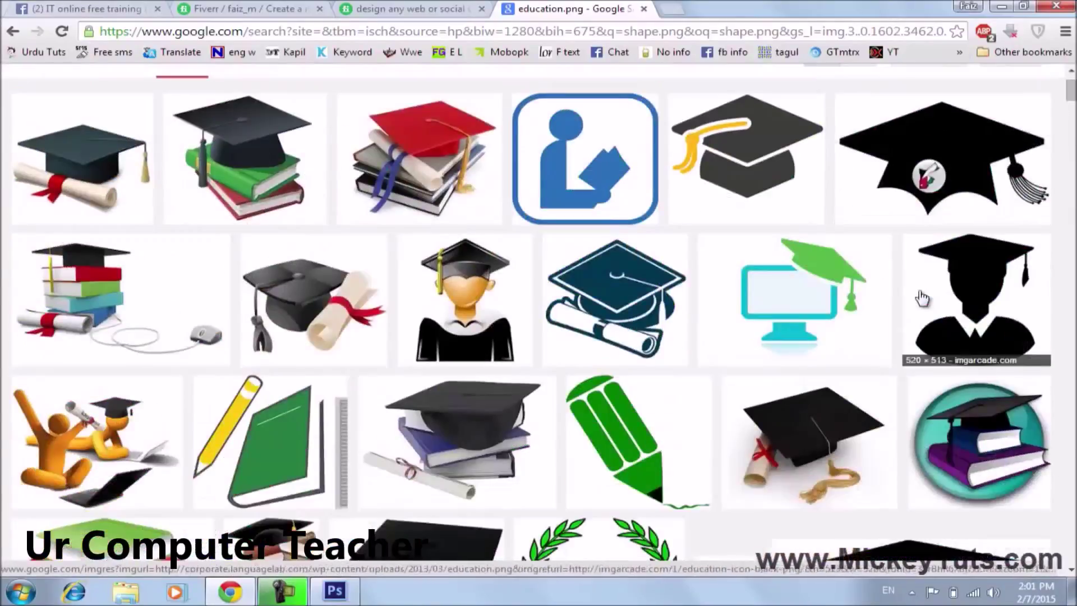
pyautogui.click(753, 300)
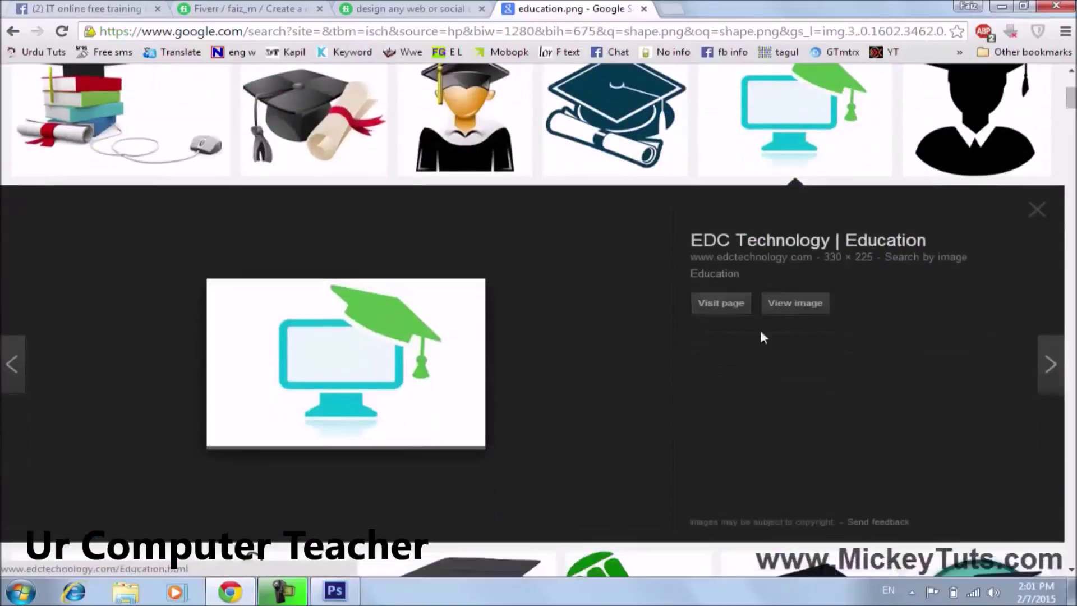
pyautogui.click(795, 303)
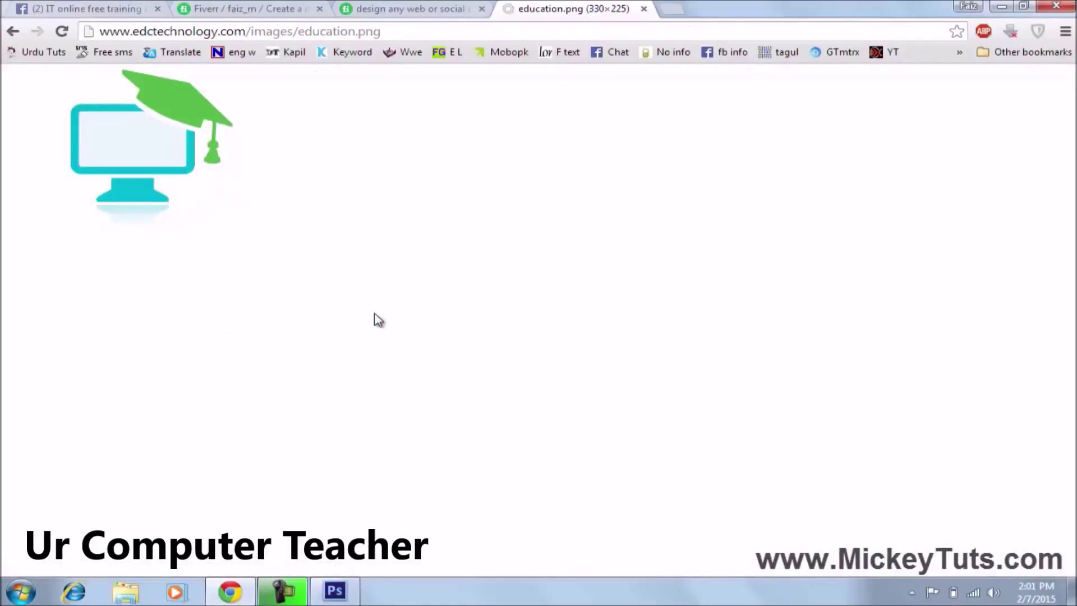
# - Save the education image as a PNG in the Downloads folder, switch to Photoshop, and open education.png there
pyautogui.hotkey('ctrl', 's')
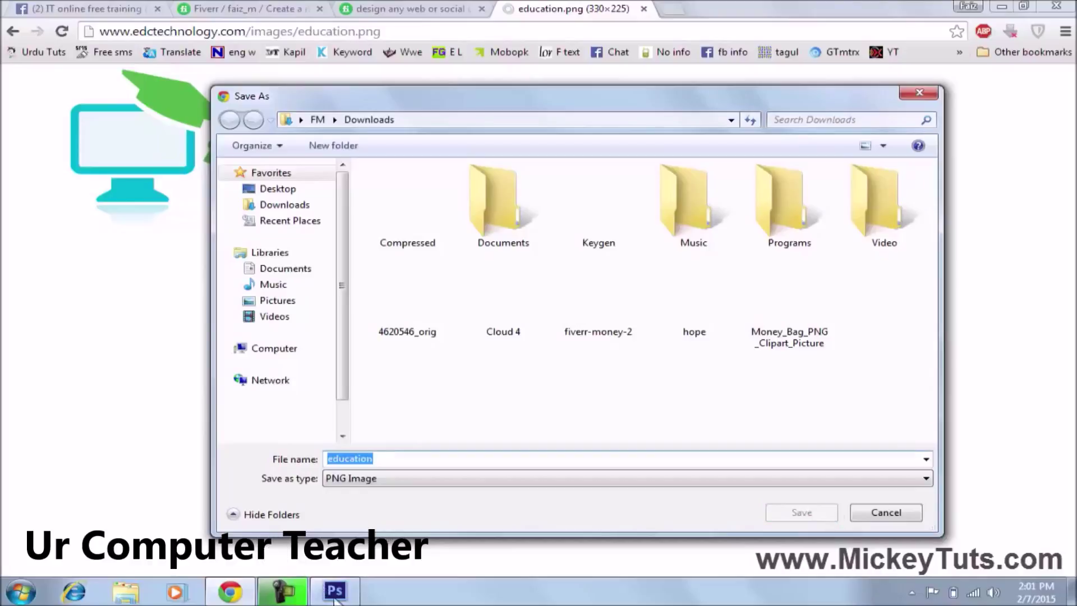
pyautogui.click(335, 598)
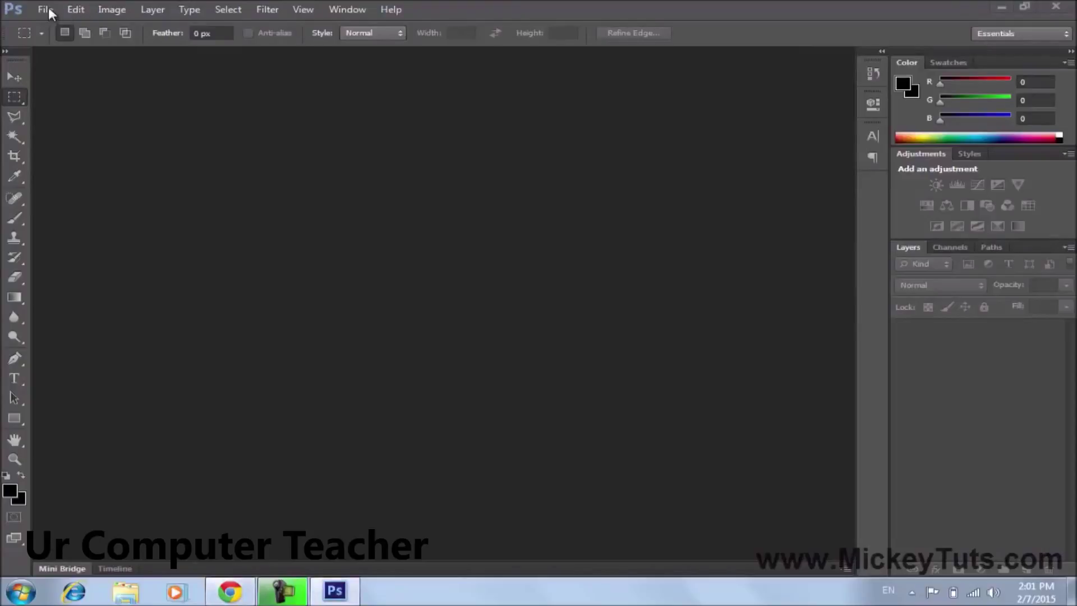
pyautogui.hotkey('ctrl', 'o')
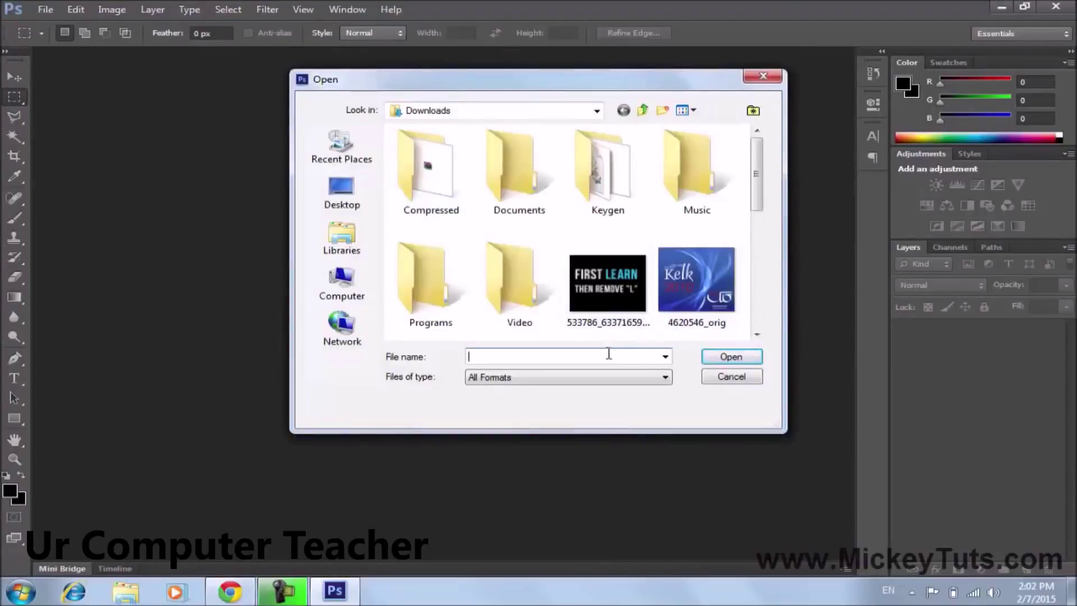
pyautogui.write('e')
pyautogui.click(530, 373)
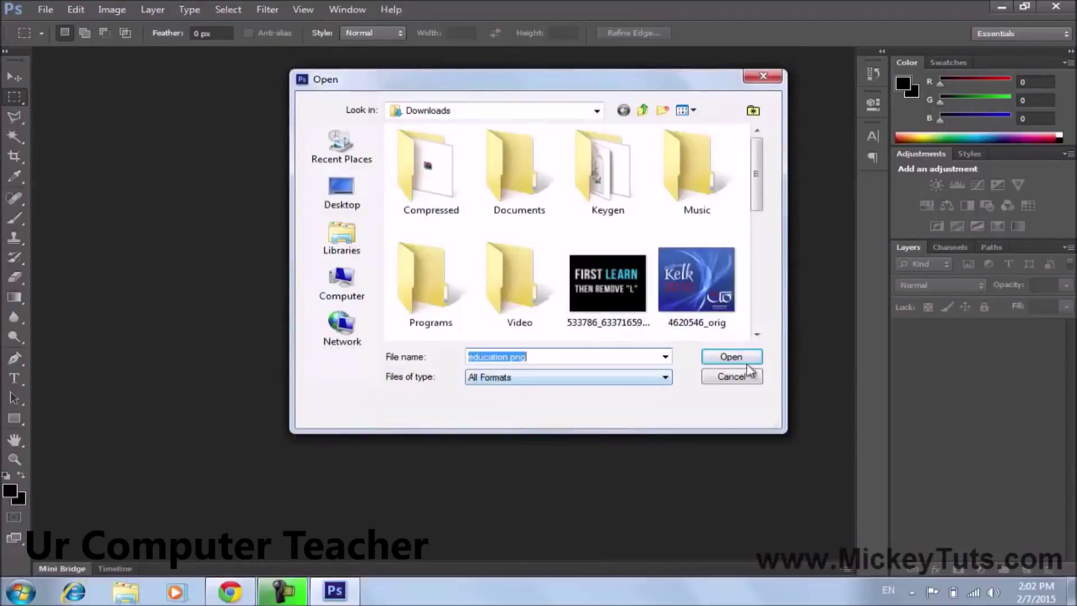
pyautogui.click(731, 359)
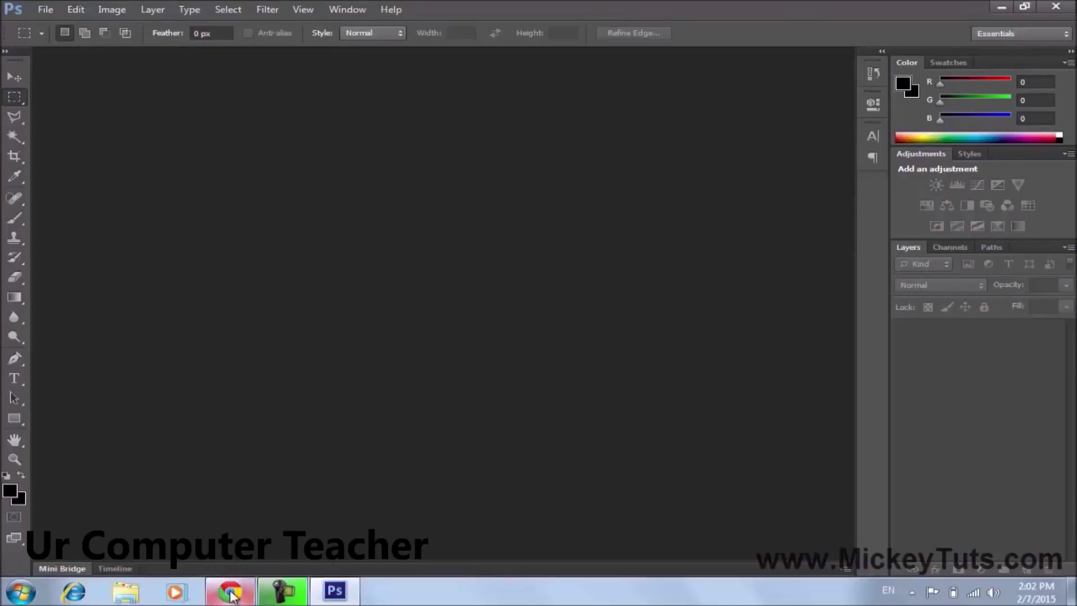
# - Switch back to Chrome and review the cover photo and gallery image requirements on the Fiverr gig form
pyautogui.moveTo(230, 592)
pyautogui.click(231, 547)
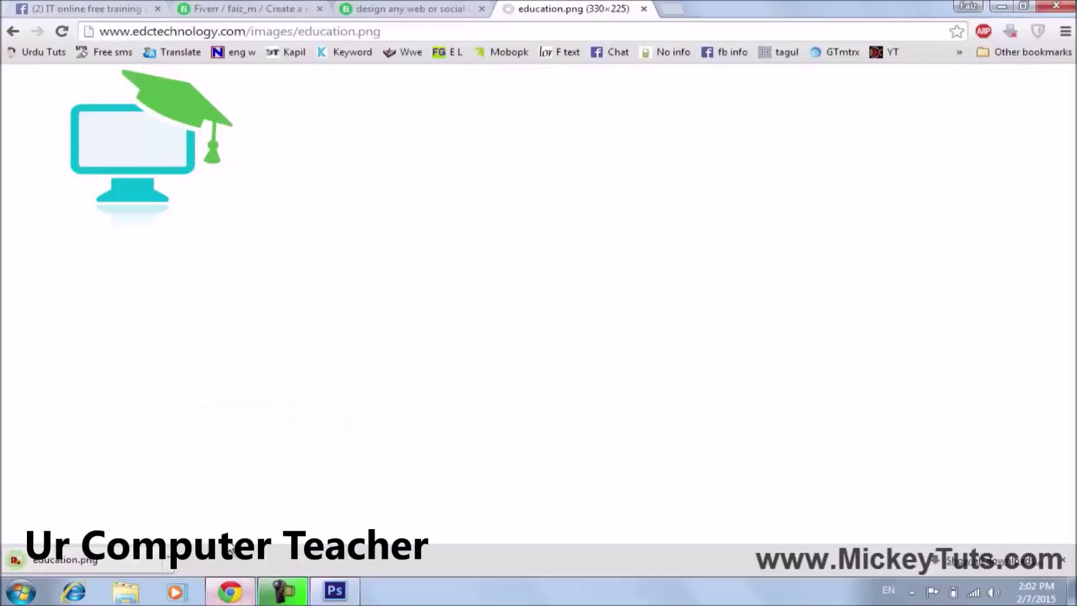
pyautogui.click(315, 6)
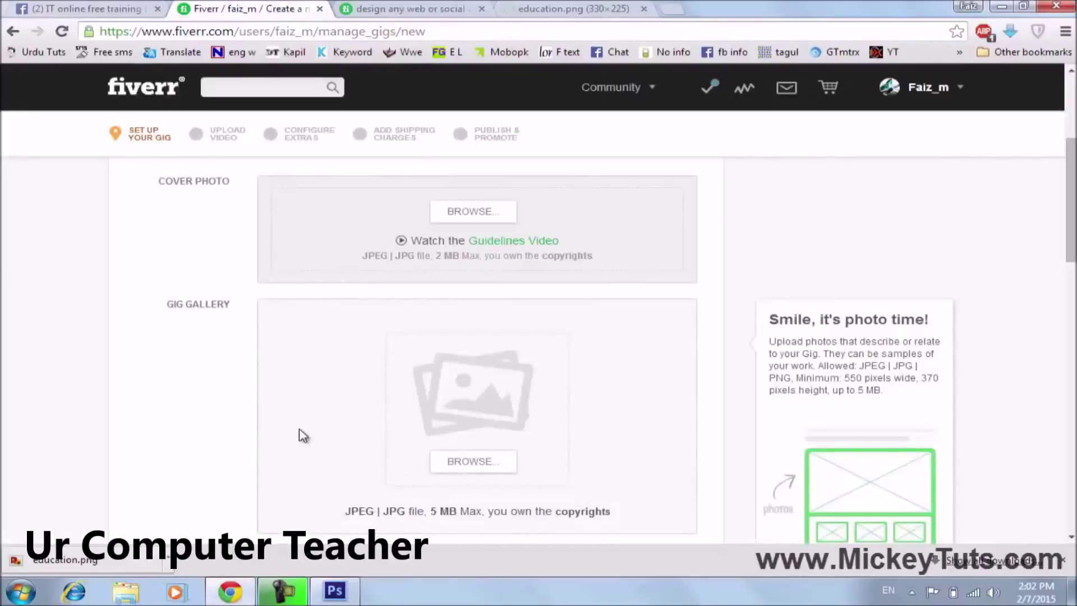
pyautogui.scroll(4, 301, 433)
pyautogui.scroll(-3, 299, 422)
pyautogui.scroll(-1, 306, 421)
pyautogui.scroll(-2, 320, 422)
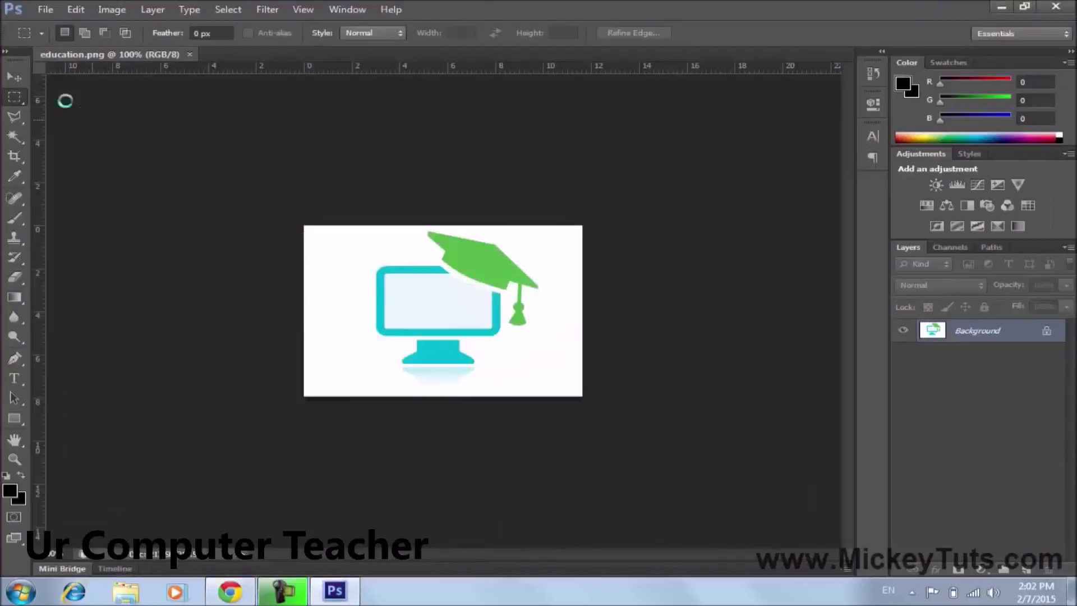
# - In Photoshop, create a new 1280 by 1024 pixel RGB document with transparent background and a resolution of 120 pixels/inch
pyautogui.hotkey('ctrl', 'n')
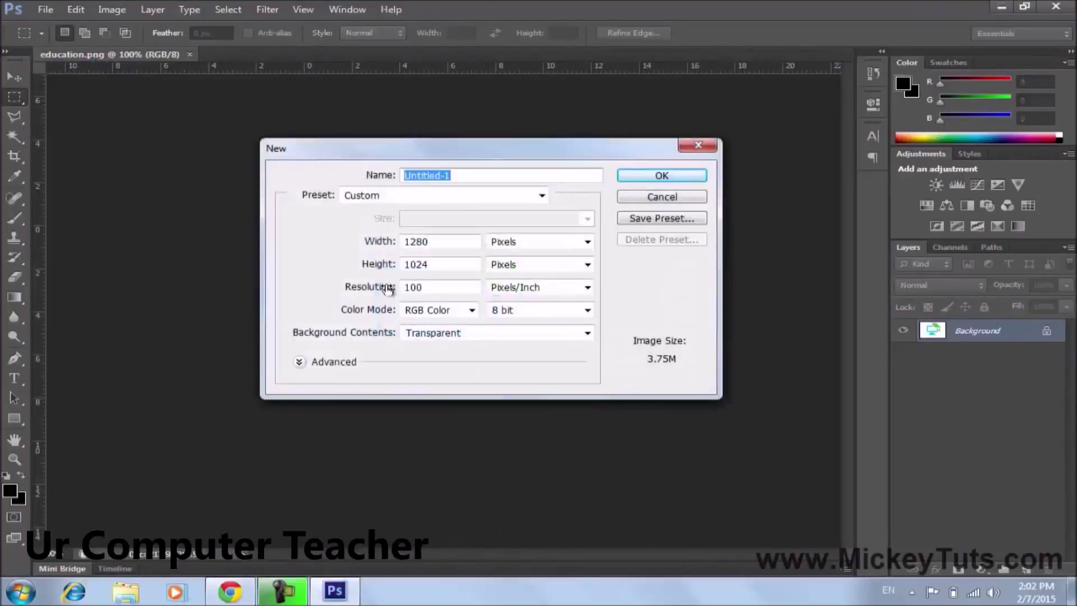
pyautogui.moveTo(438, 240); pyautogui.dragTo(400, 245)
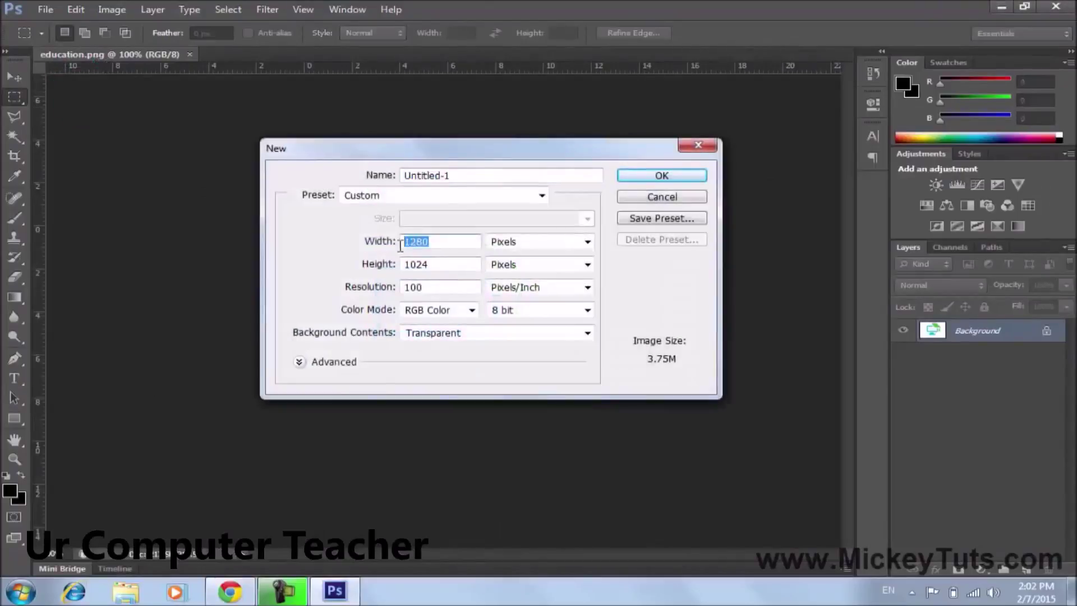
pyautogui.moveTo(438, 265); pyautogui.dragTo(421, 266)
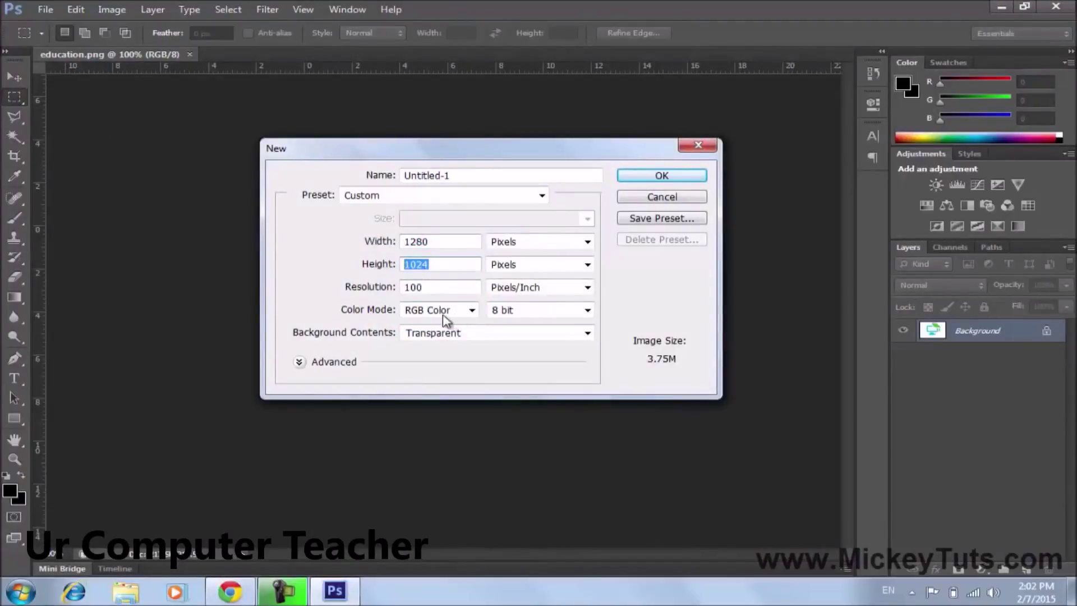
pyautogui.moveTo(421, 292); pyautogui.dragTo(403, 289)
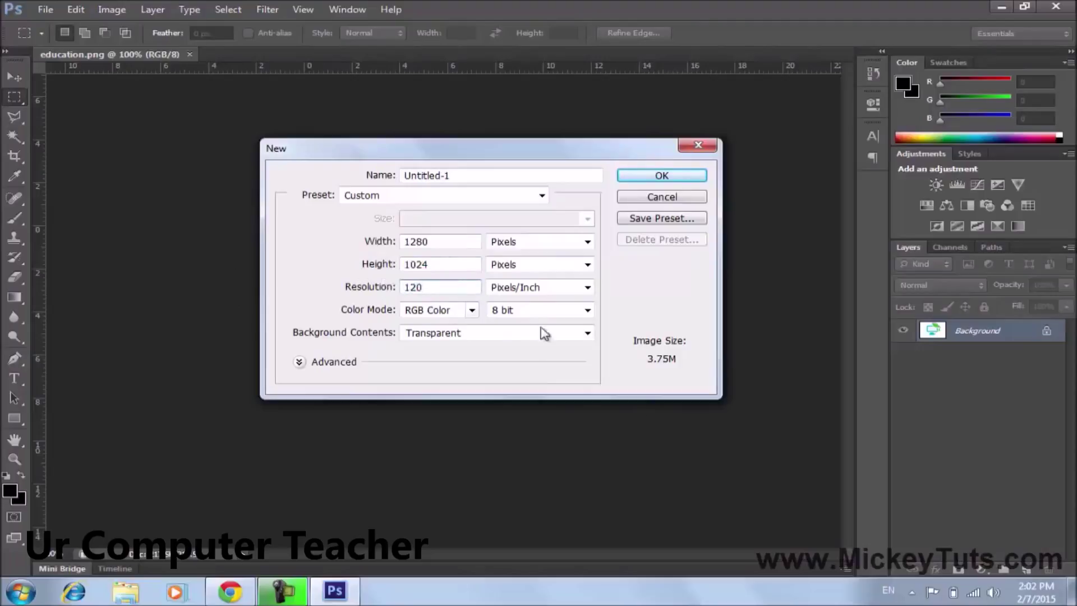
pyautogui.press('Tab')
pyautogui.moveTo(462, 162); pyautogui.dragTo(478, 161)
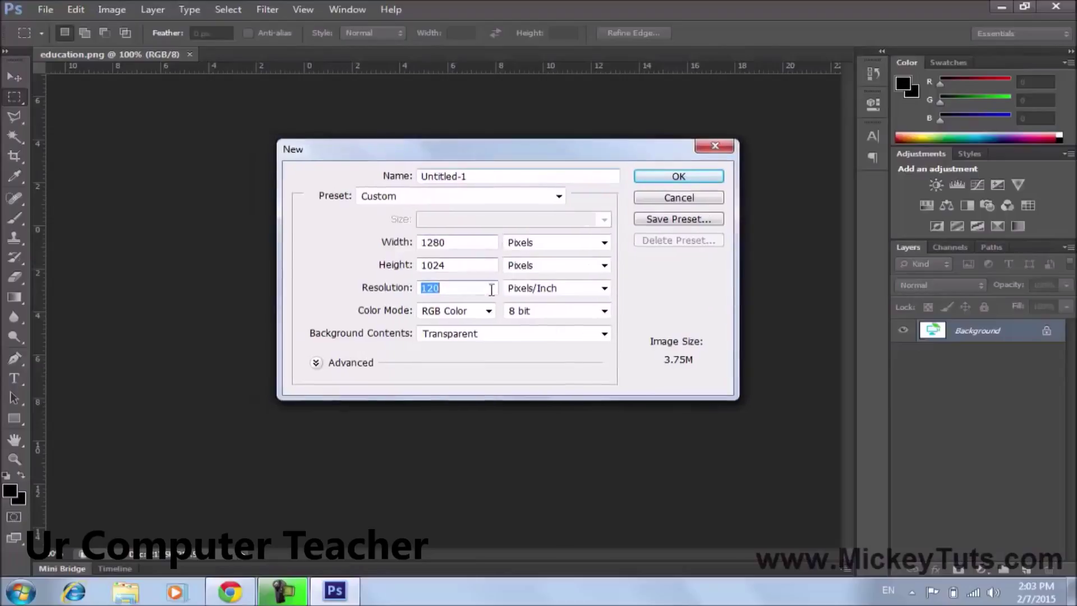
pyautogui.doubleClick(451, 289)
pyautogui.moveTo(414, 296); pyautogui.dragTo(97, 299)
pyautogui.moveTo(373, 293); pyautogui.dragTo(441, 289)
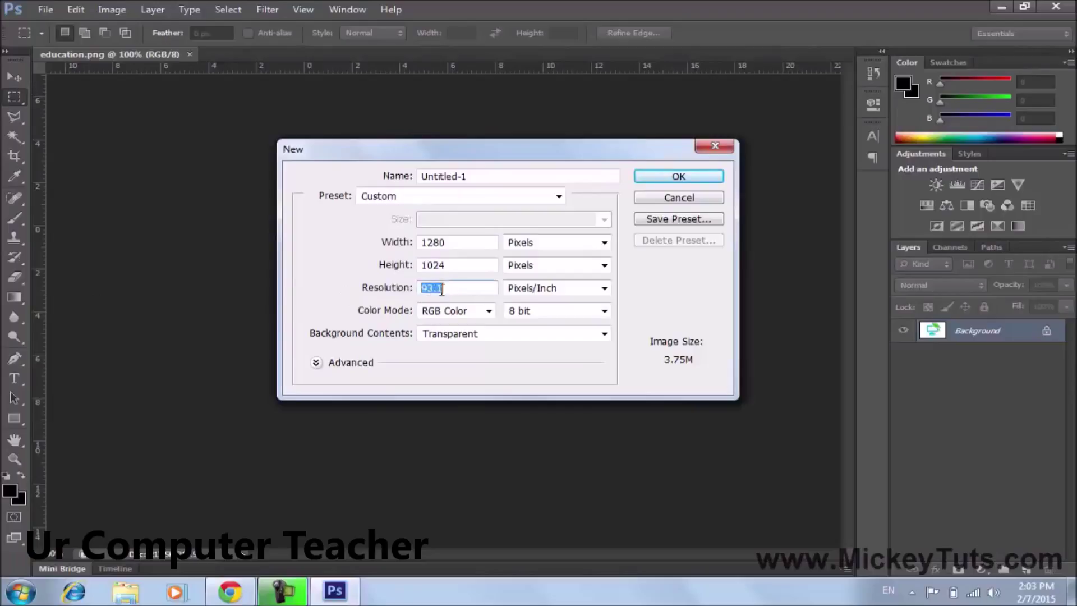
pyautogui.write('2')
pyautogui.press('BackSpace')
pyautogui.write('120')
pyautogui.click(654, 175)
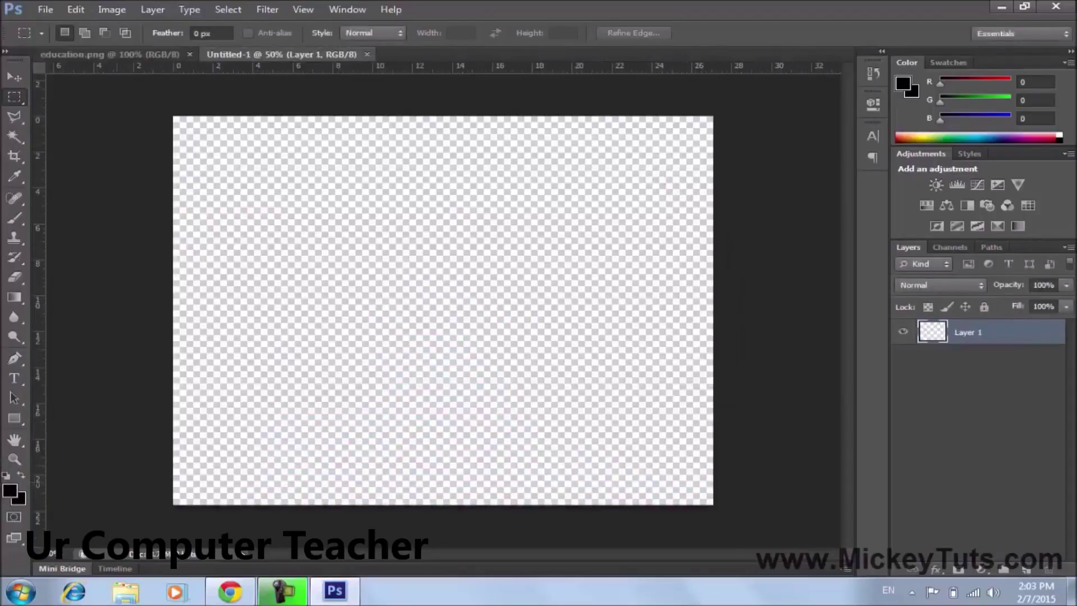
# - Set the foreground color to white and fill Layer 1 of the new document with it
pyautogui.click(4, 489)
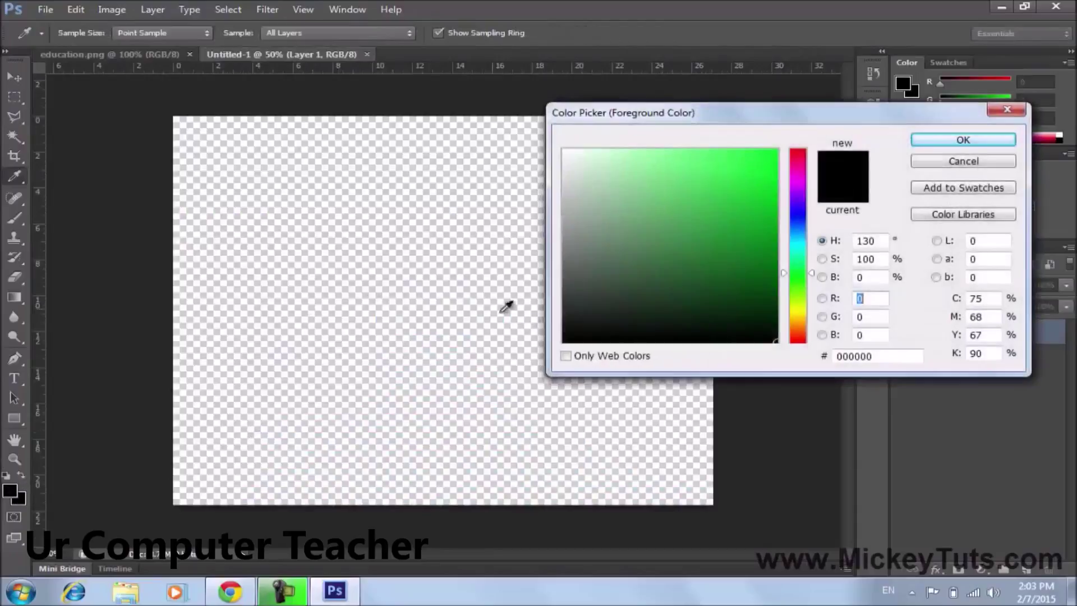
pyautogui.click(963, 139)
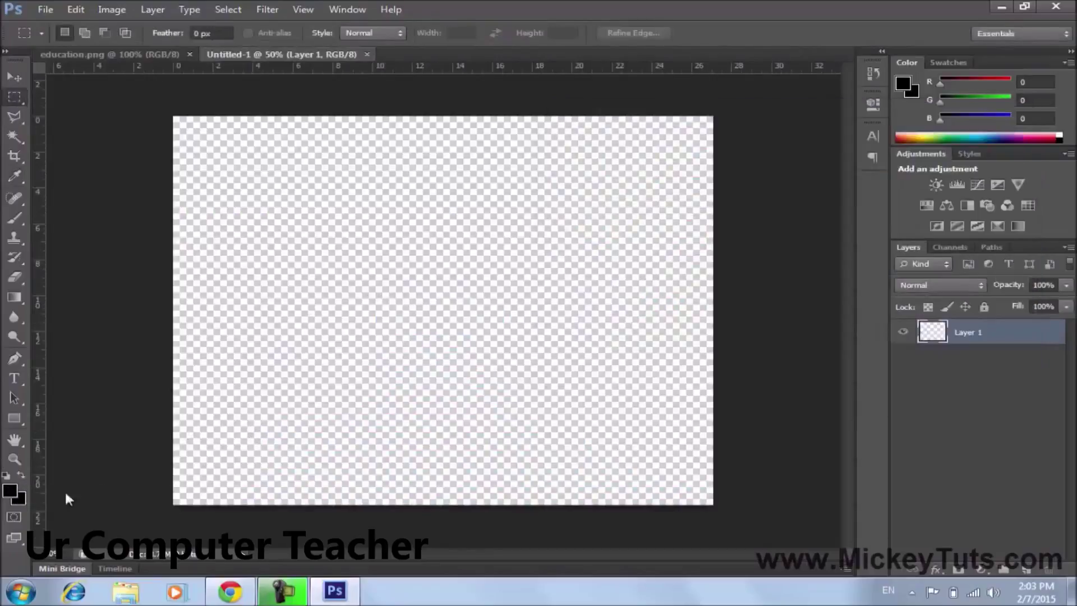
pyautogui.click(9, 494)
pyautogui.moveTo(597, 271); pyautogui.dragTo(560, 149)
pyautogui.click(928, 142)
pyautogui.hotkey('alt', 'BackSpace')
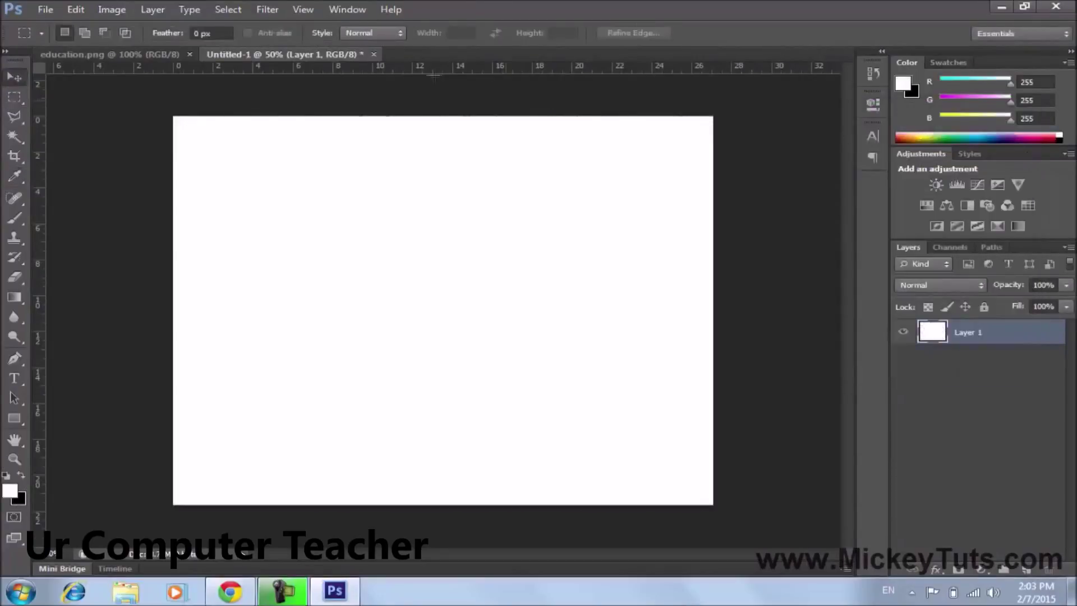
# - Copy the computer and graduation cap graphic from education.png into the new document and scale it up over the canvas
pyautogui.press('v')
pyautogui.click(161, 51)
pyautogui.moveTo(521, 322); pyautogui.dragTo(428, 299)
pyautogui.hotkey('ctrl', 't')
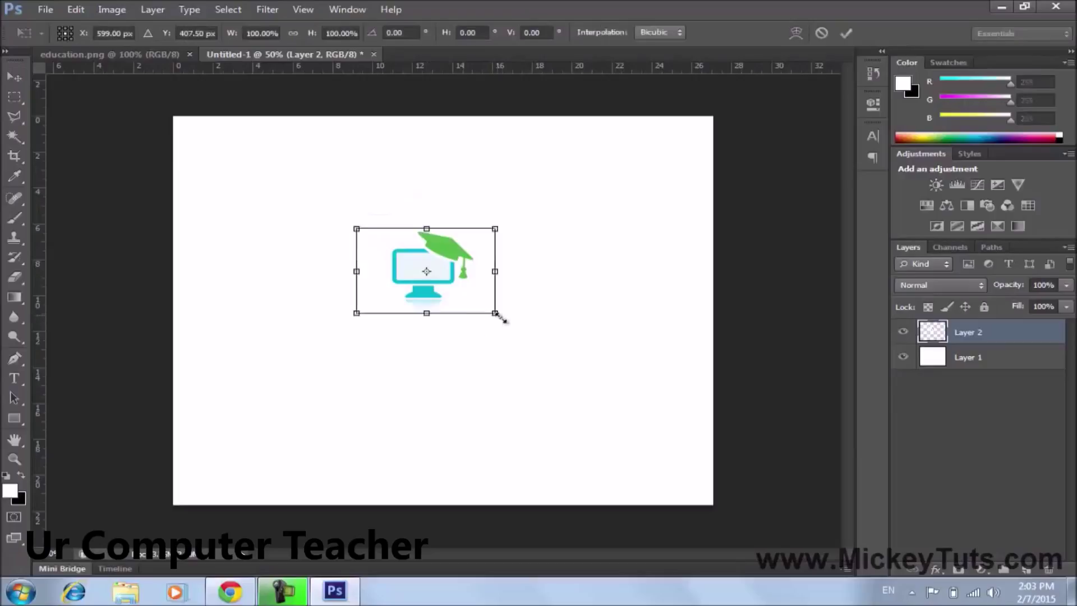
pyautogui.moveTo(495, 313); pyautogui.dragTo(627, 388)
pyautogui.moveTo(539, 287)
pyautogui.mouseDown()
pyautogui.moveTo(545, 310)
pyautogui.moveTo(536, 301)
pyautogui.mouseUp()
pyautogui.press('Return')
# - Nudge the enlarged computer graphic slightly up and to the left on the canvas
pyautogui.press('Up')
pyautogui.press('Up')
pyautogui.press('Up')
pyautogui.press('Up')
pyautogui.press('Up')
pyautogui.press('Up')
pyautogui.press('Left')
pyautogui.press('Left')
pyautogui.press('Left')
pyautogui.press('Left')
pyautogui.press('Left')
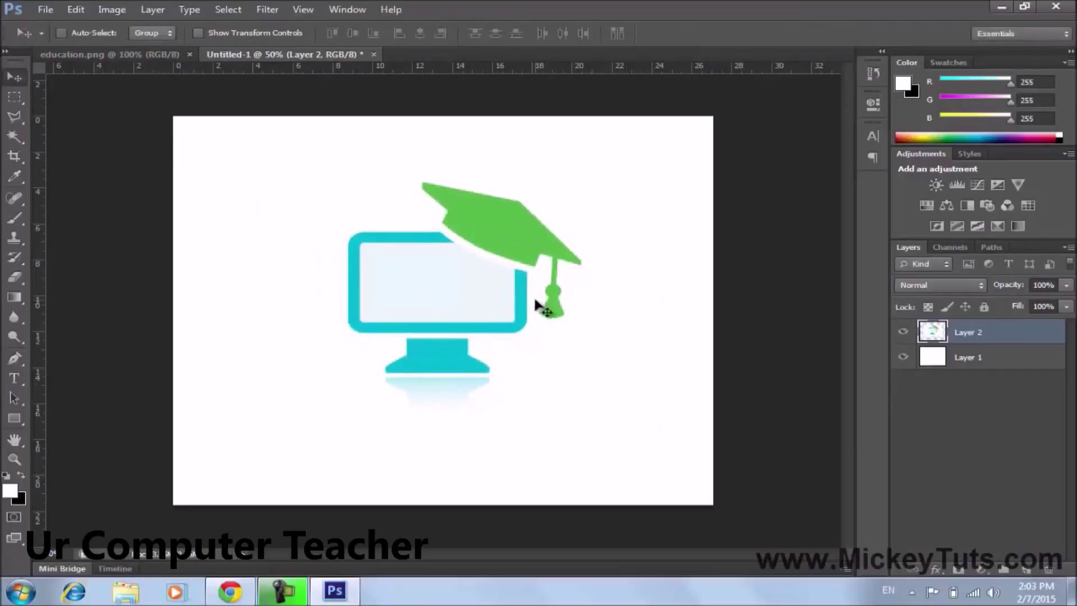
pyautogui.press('Up')
pyautogui.press('Up')
pyautogui.press('Up')
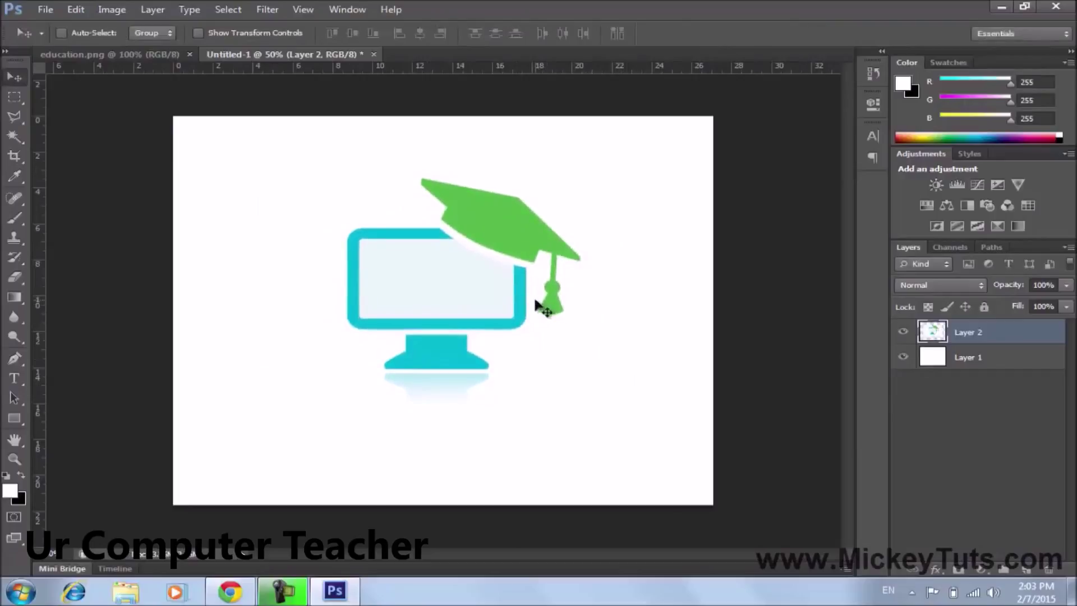
# - Select the blue monitor stand and monitor frame together with the Magic Wand
pyautogui.click(9, 135)
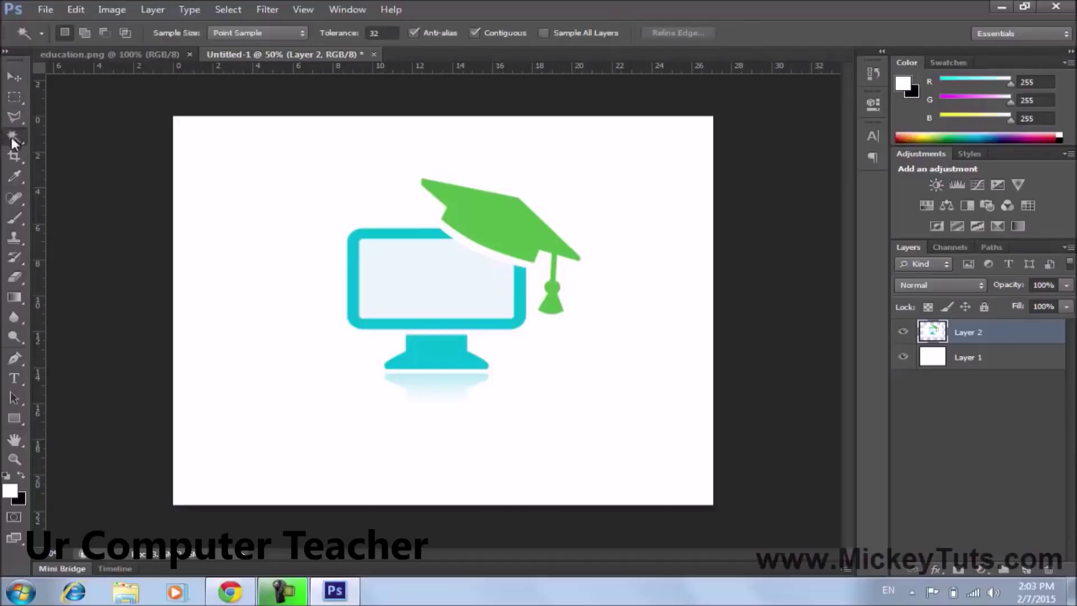
pyautogui.click(427, 352)
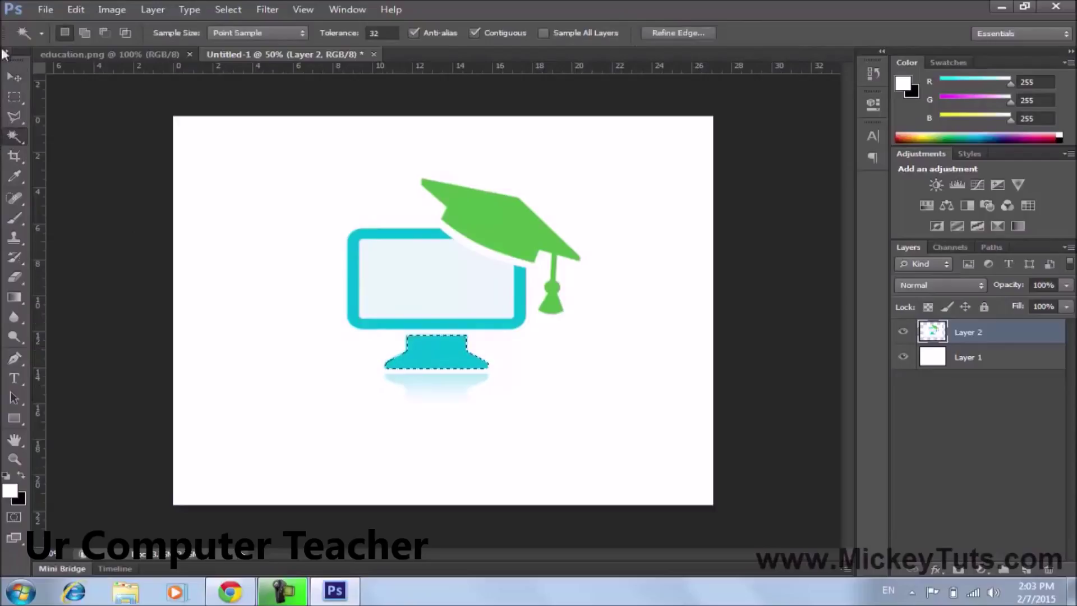
pyautogui.press('shift')
pyautogui.keyDown('shift'); pyautogui.click(353, 314); pyautogui.keyUp('shift')
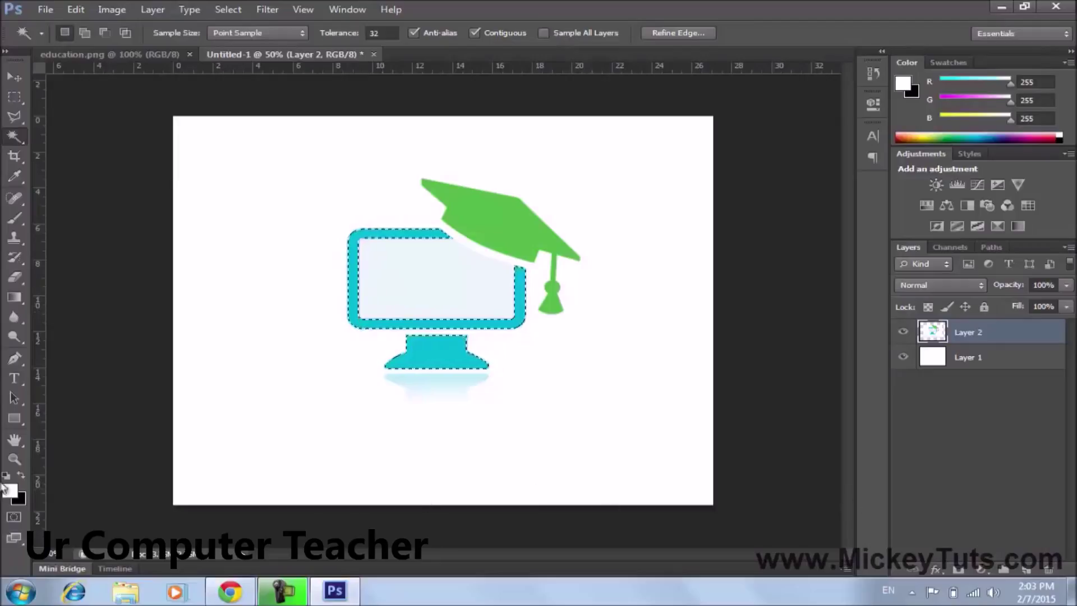
# - Try recoloring the selected monitor frame and stand with orange e9a400 on a new layer
pyautogui.click(1027, 570)
pyautogui.click(12, 492)
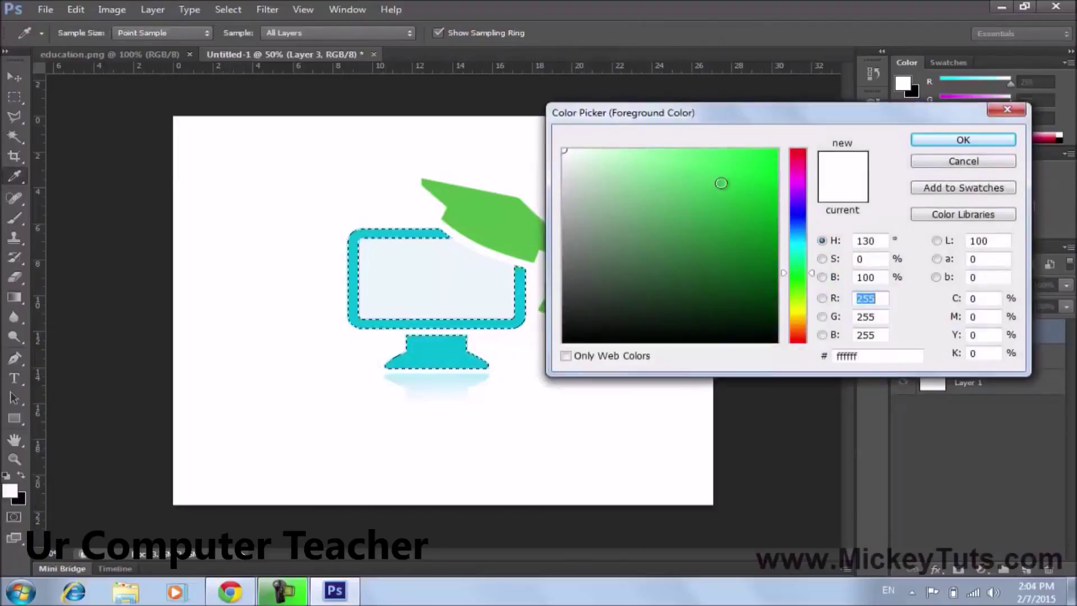
pyautogui.moveTo(802, 331); pyautogui.dragTo(803, 321)
pyautogui.moveTo(755, 193); pyautogui.dragTo(775, 164)
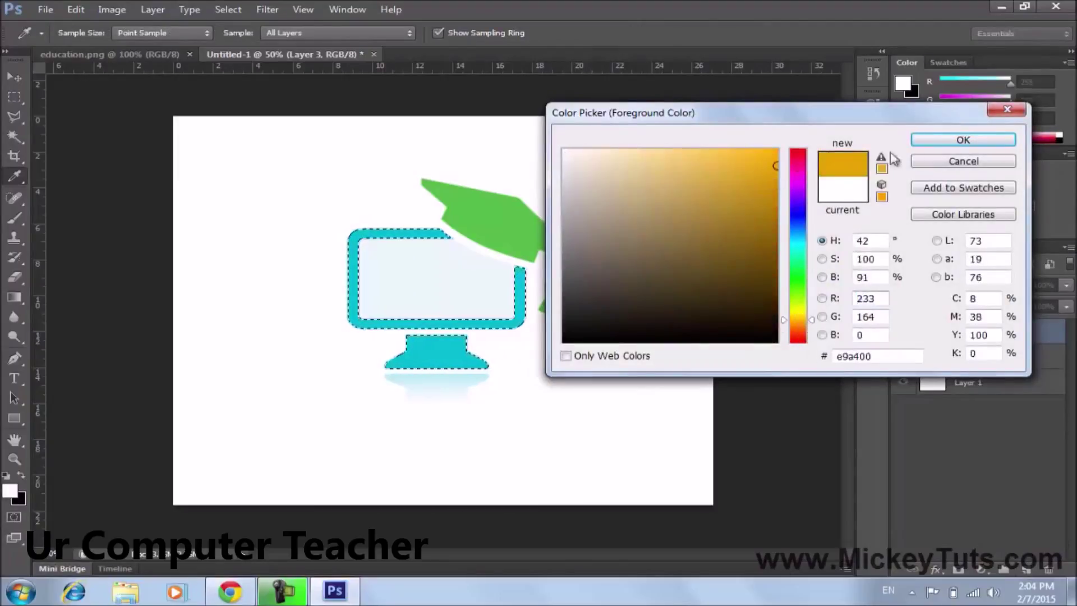
pyautogui.click(986, 146)
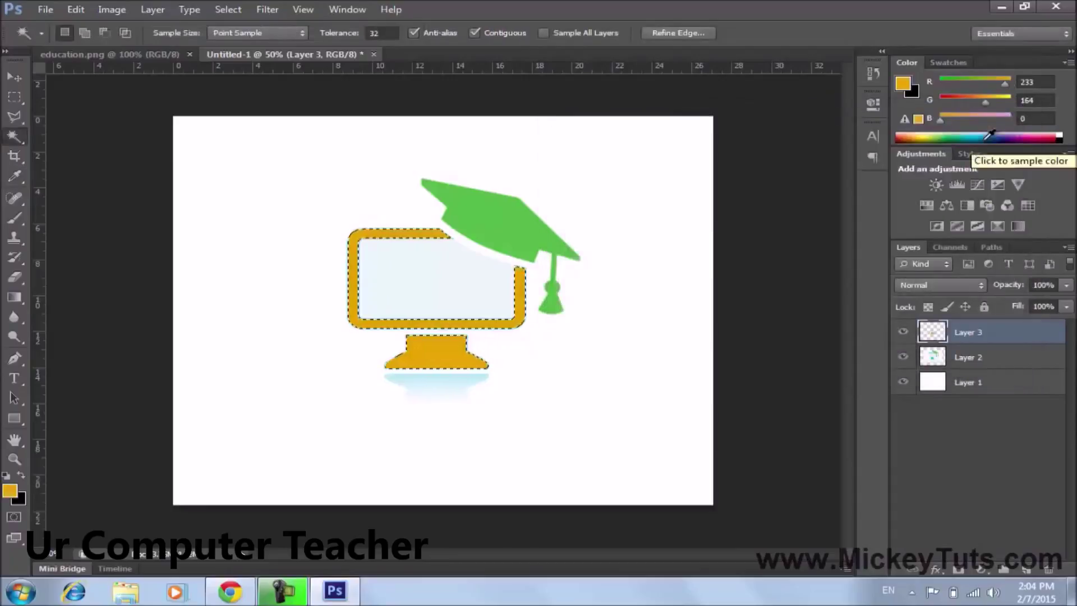
# - Undo the orange fill and clear the selection around the monitor frame and stand
pyautogui.hotkey('ctrl', 'd')
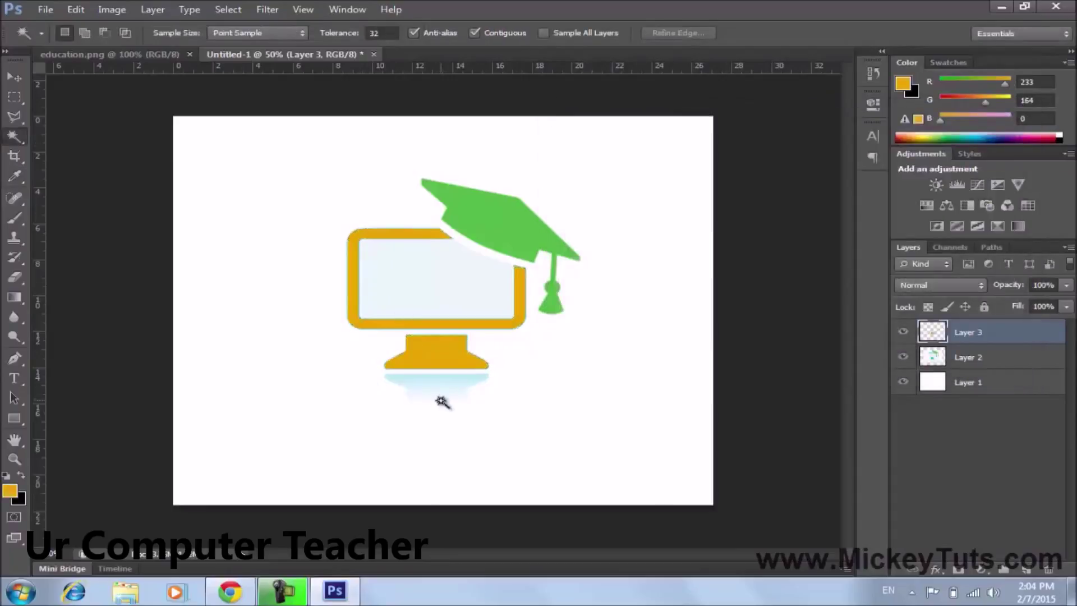
pyautogui.hotkey('ctrl', 'shift', 'd')
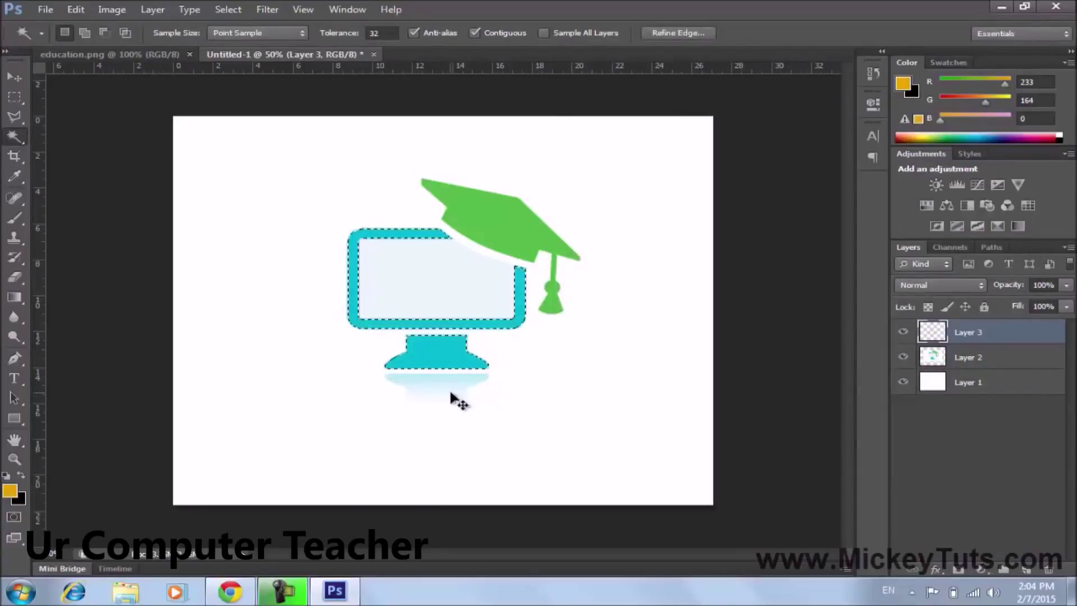
pyautogui.hotkey('ctrl', 'd')
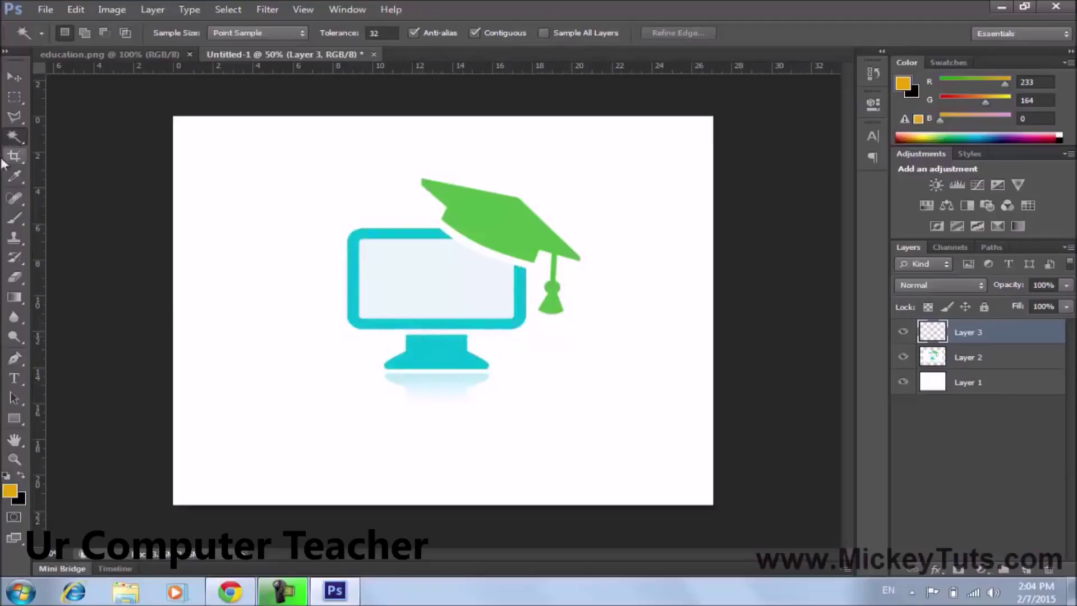
# - Add the text "Mickey Tuts" in Giddyup Std at 71 pt and position it just below the computer graphic
pyautogui.click(9, 380)
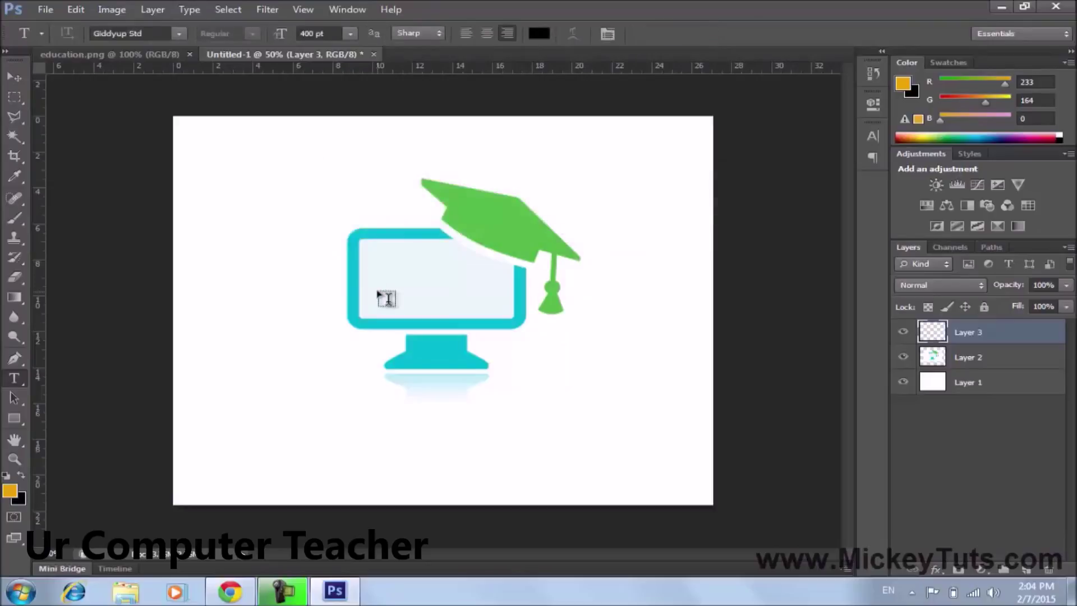
pyautogui.click(377, 292)
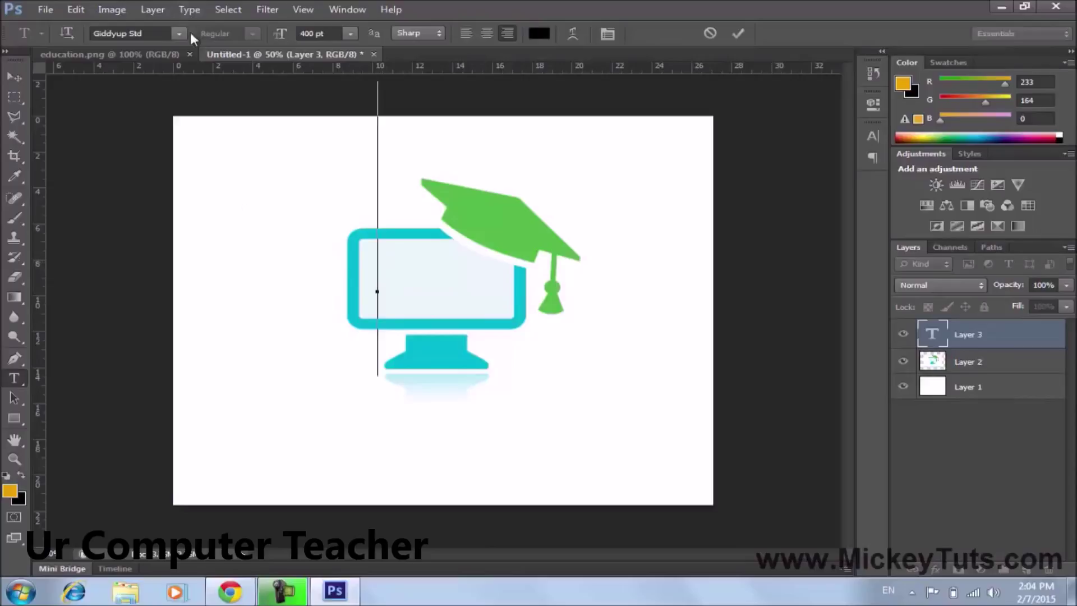
pyautogui.moveTo(278, 35)
pyautogui.mouseDown()
pyautogui.moveTo(227, 43)
pyautogui.moveTo(279, 36)
pyautogui.moveTo(235, 48)
pyautogui.moveTo(275, 42)
pyautogui.moveTo(241, 44)
pyautogui.moveTo(259, 42)
pyautogui.mouseUp()
pyautogui.write('Mickey Tuts.')
pyautogui.click(20, 82)
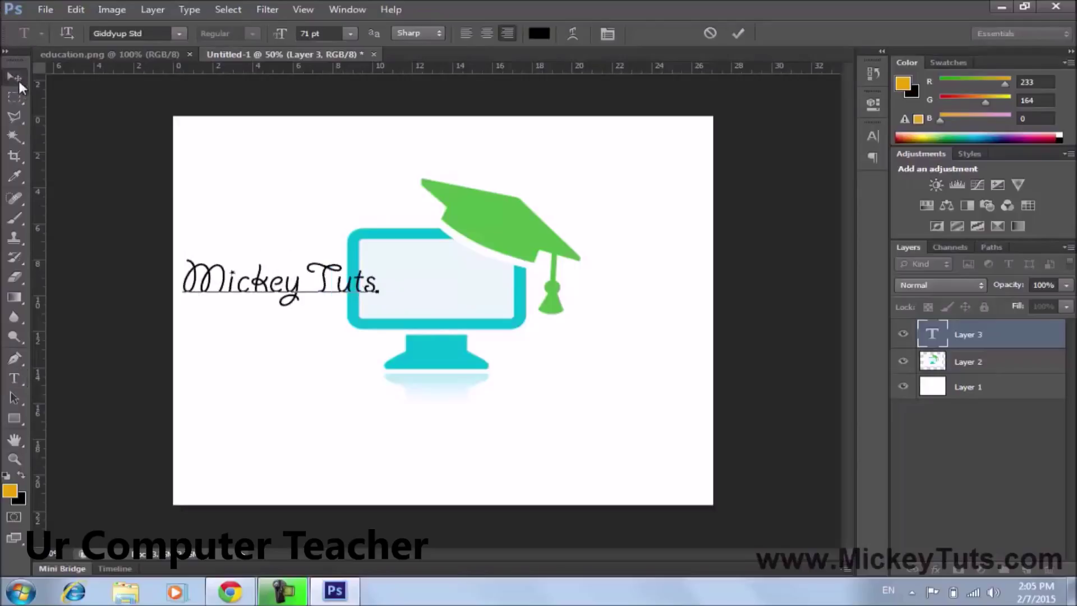
pyautogui.moveTo(445, 305); pyautogui.dragTo(628, 440)
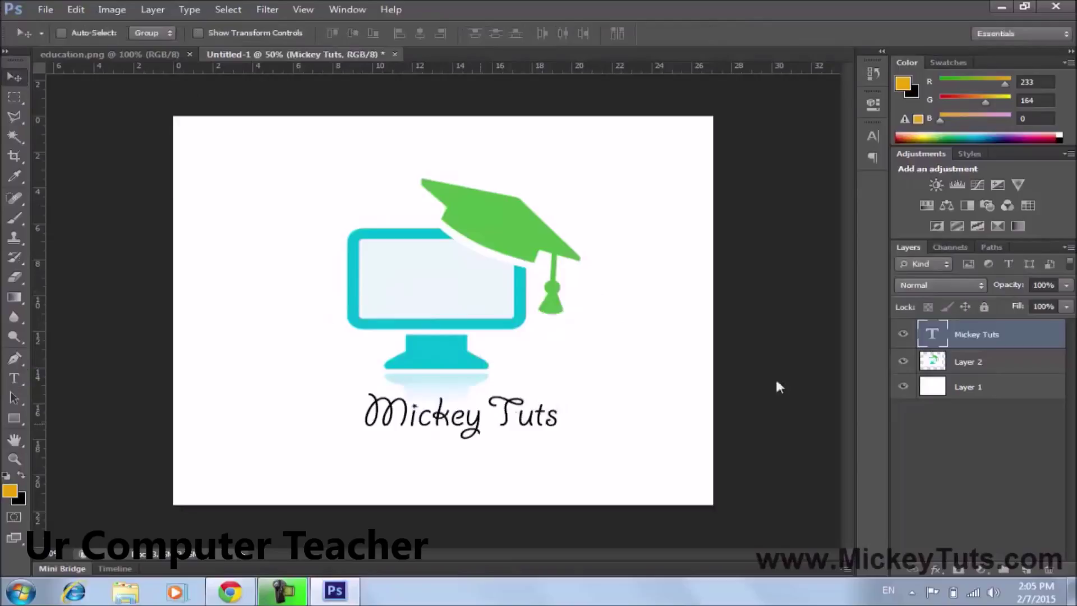
# - Change the font of the "Mickey Tuts" text to Gill Sans Ultra Bold Condensed
pyautogui.doubleClick(914, 336)
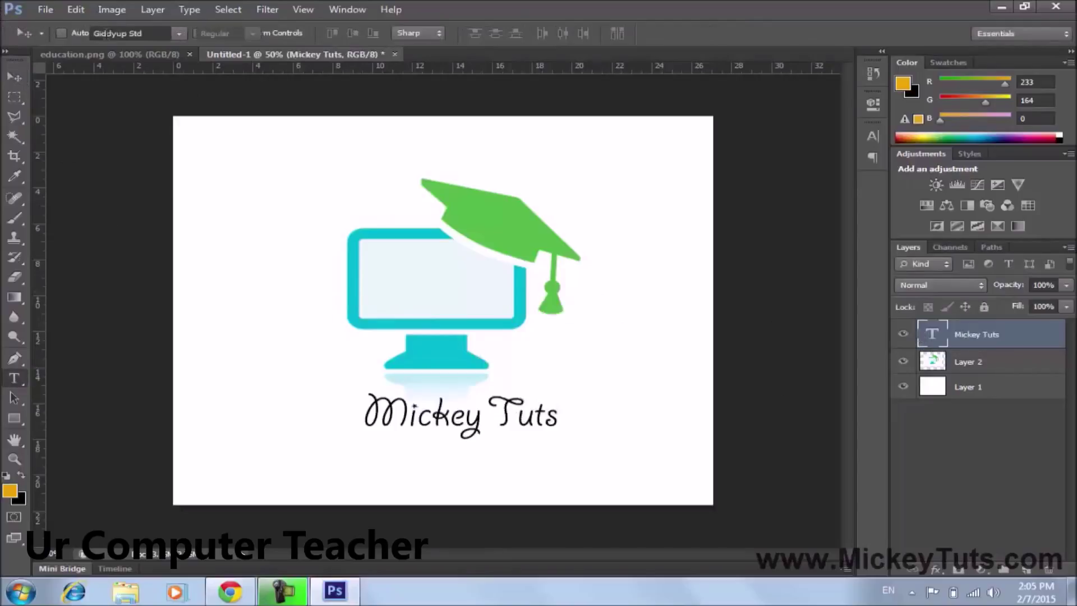
pyautogui.click(180, 33)
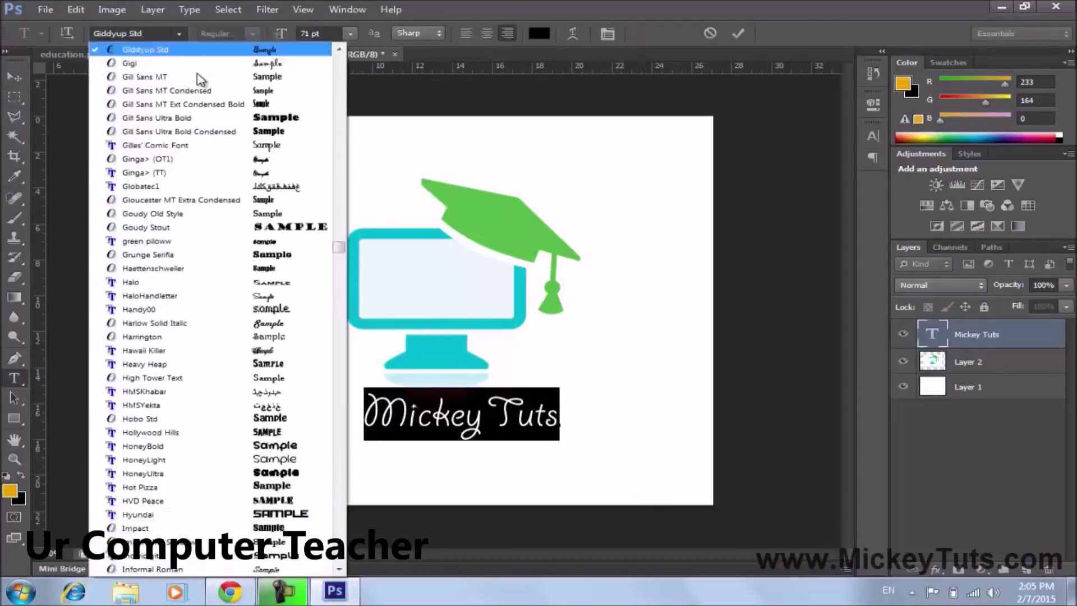
pyautogui.click(290, 133)
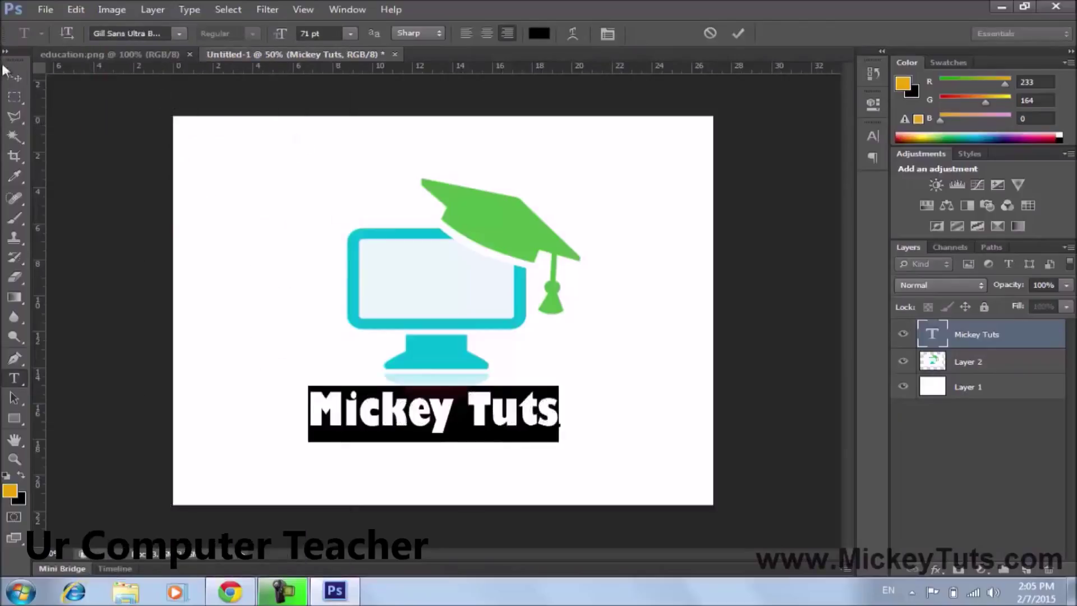
pyautogui.click(12, 75)
# - Scale the "Mickey Tuts" text down to the width of the monitor screen and place it inside the screen area
pyautogui.hotkey('ctrl', 't')
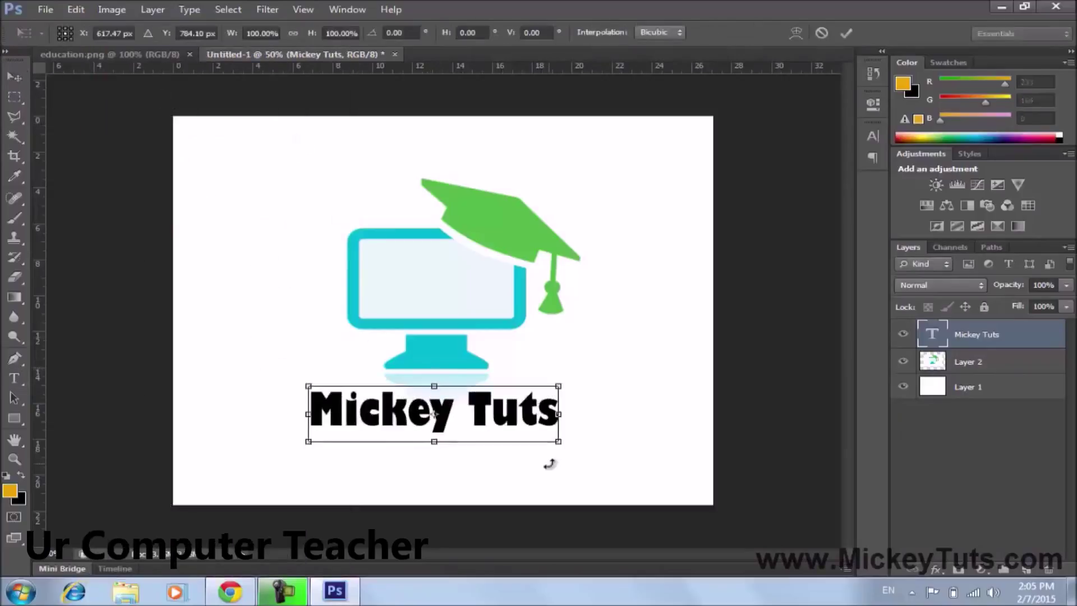
pyautogui.click(283, 590)
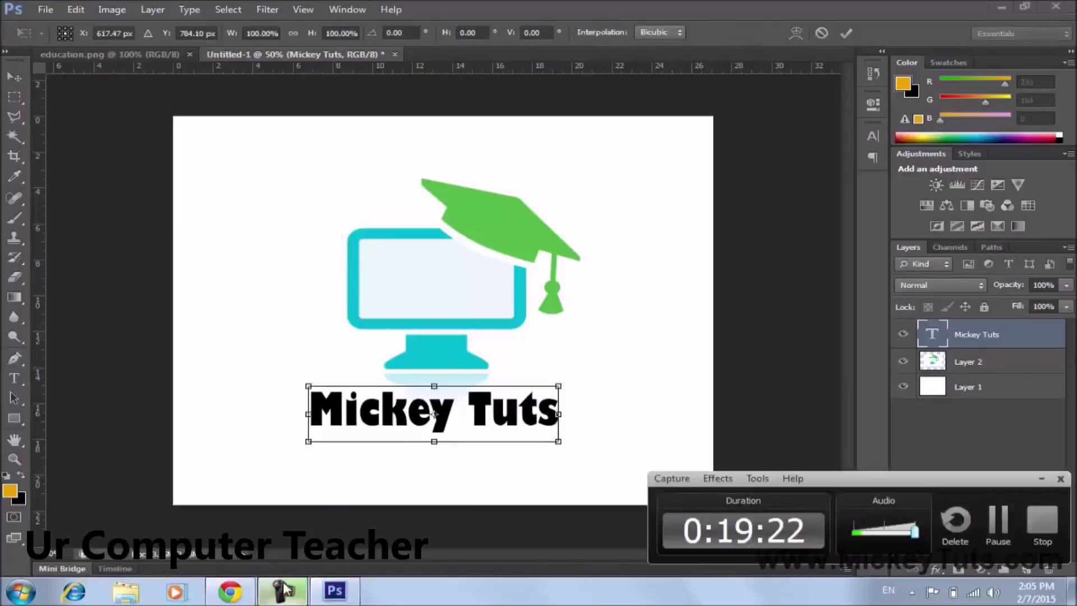
pyautogui.click(283, 590)
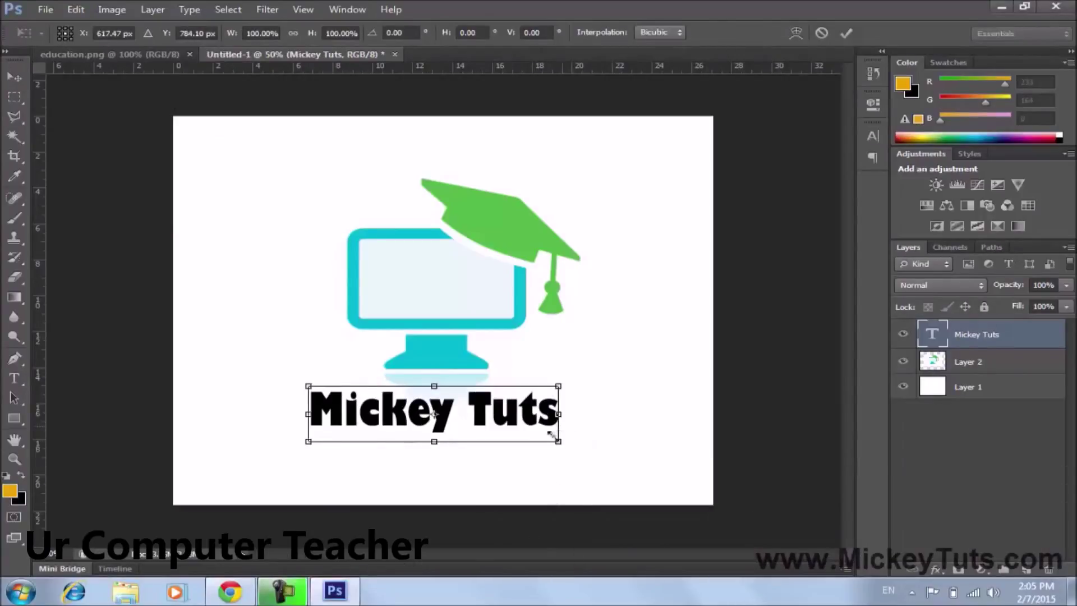
pyautogui.moveTo(558, 443); pyautogui.dragTo(526, 318)
pyautogui.press('Return')
pyautogui.hotkey('ctrl', 't')
pyautogui.press('Return')
pyautogui.press('Left')
pyautogui.press('Left')
pyautogui.press('Left')
pyautogui.press('Left')
pyautogui.press('Left')
pyautogui.press('Left')
pyautogui.press('Left')
pyautogui.press('Left')
# - Shrink the "Mickey Tuts" text slightly more so it leaves a margin inside the monitor frame
pyautogui.hotkey('ctrl', 't')
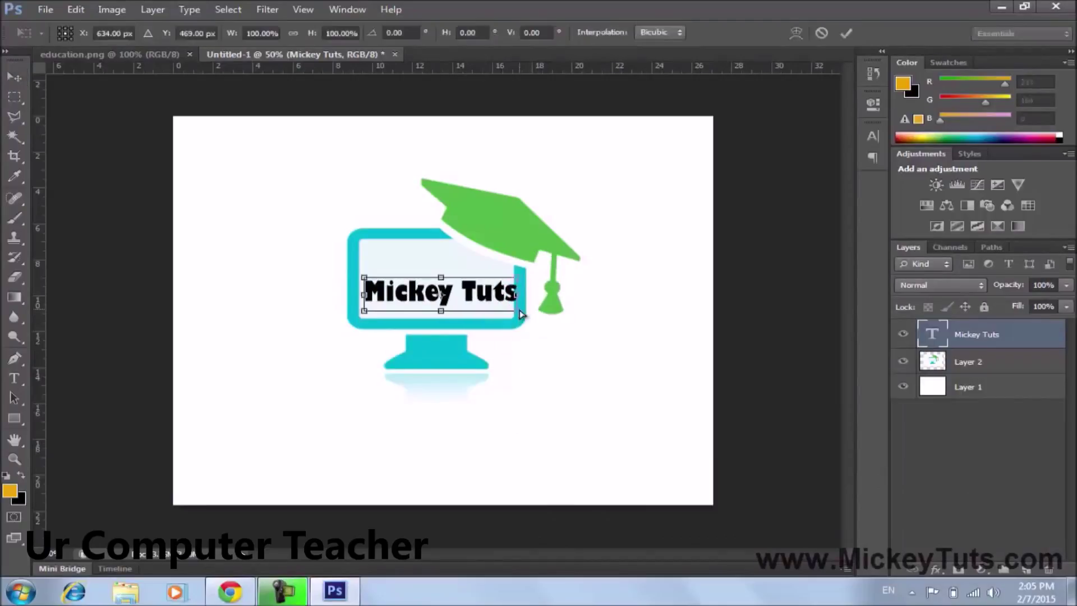
pyautogui.moveTo(518, 309); pyautogui.dragTo(476, 286)
pyautogui.press('Return')
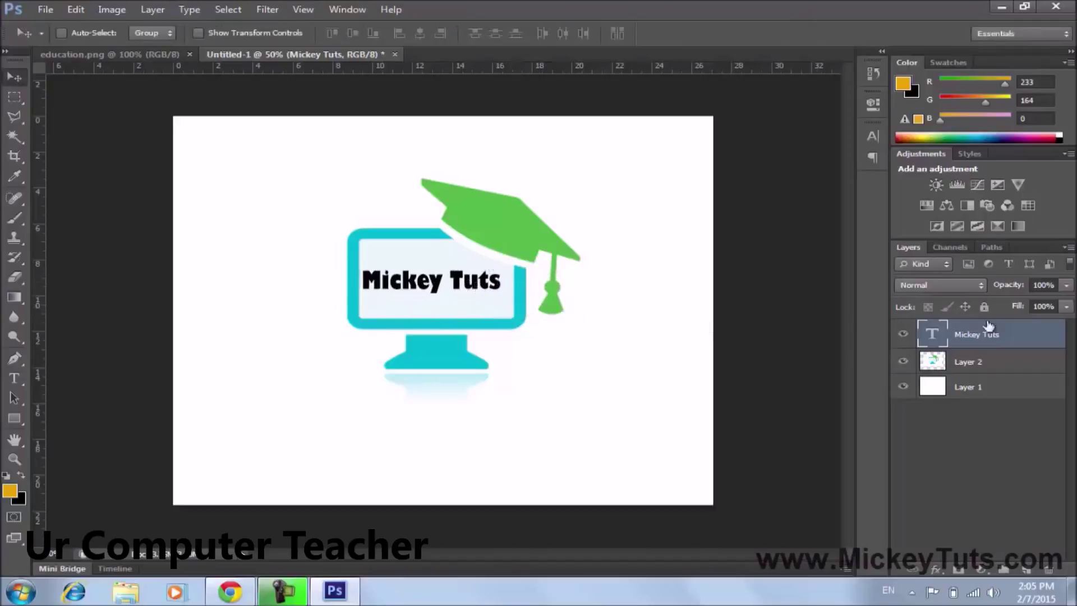
# - Give the "Mickey Tuts" layer a Color Overlay in green 54b947 sampled from the cap, plus a Drop Shadow with default settings
pyautogui.doubleClick(1059, 337)
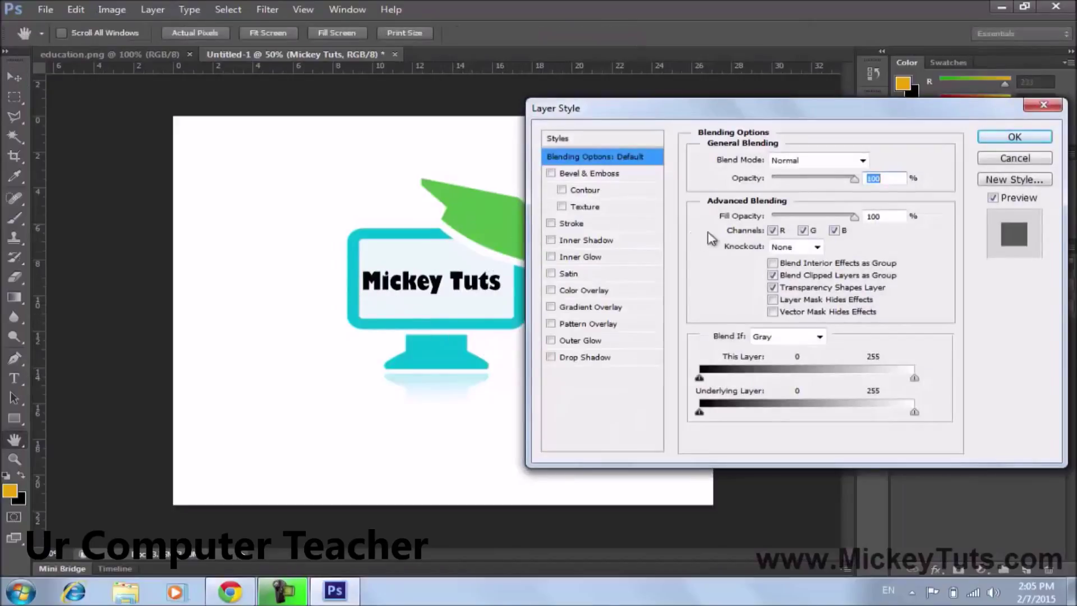
pyautogui.click(578, 290)
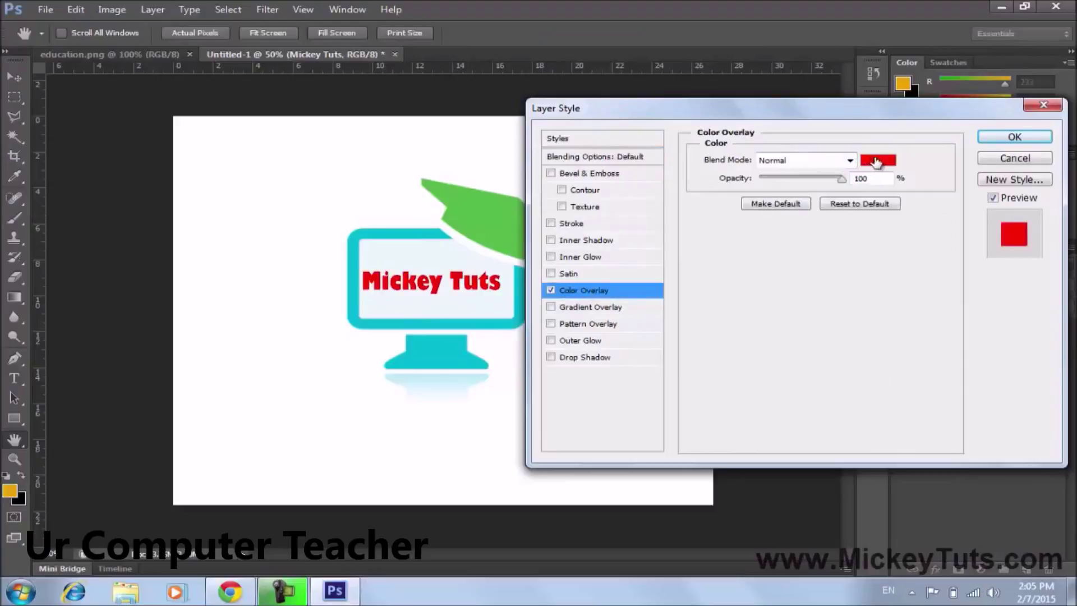
pyautogui.click(877, 162)
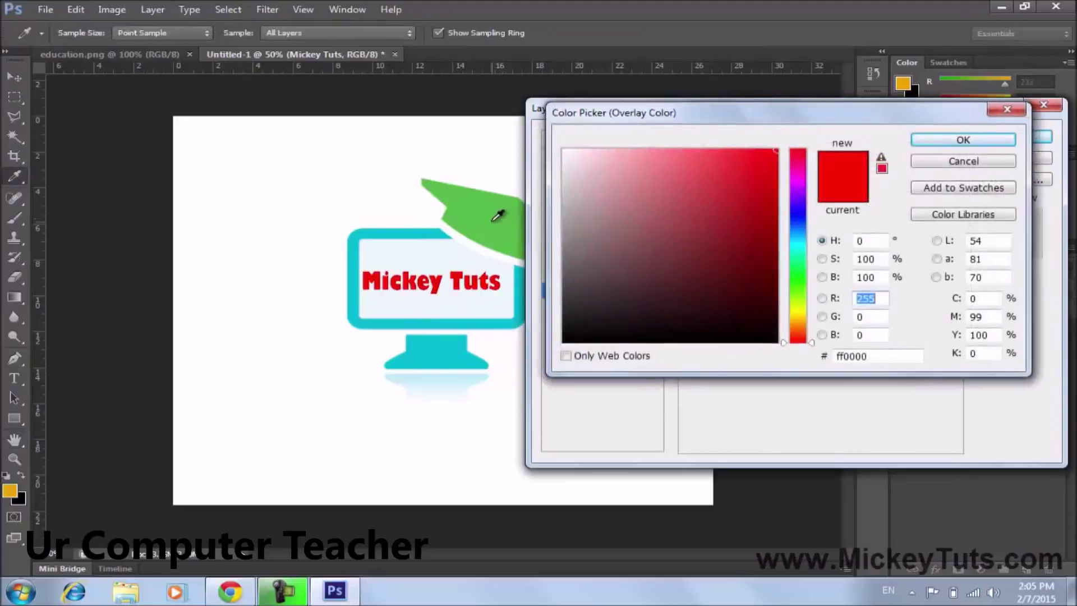
pyautogui.click(480, 211)
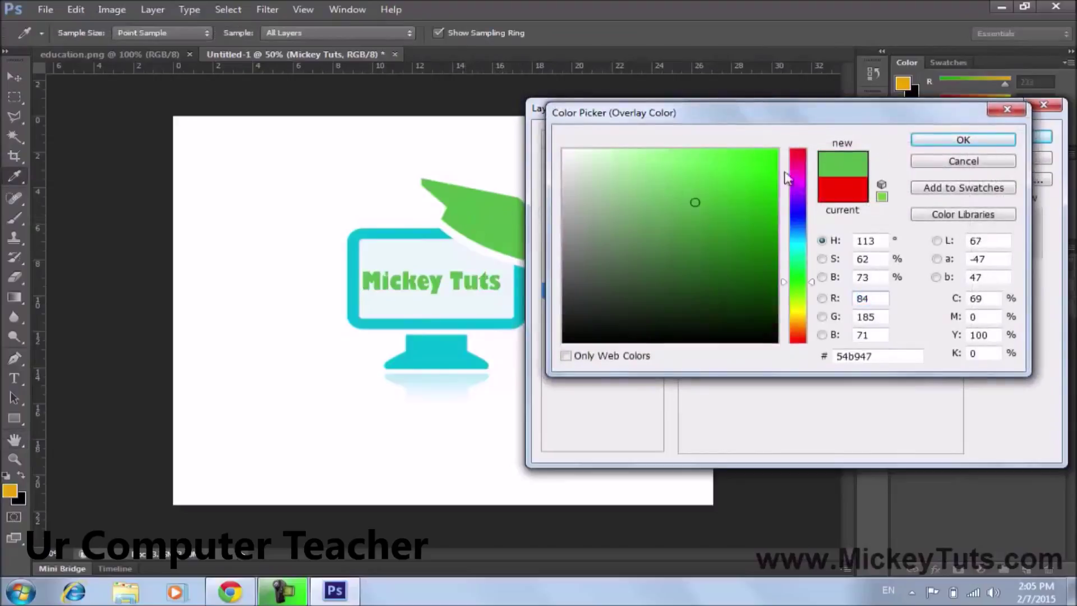
pyautogui.click(923, 140)
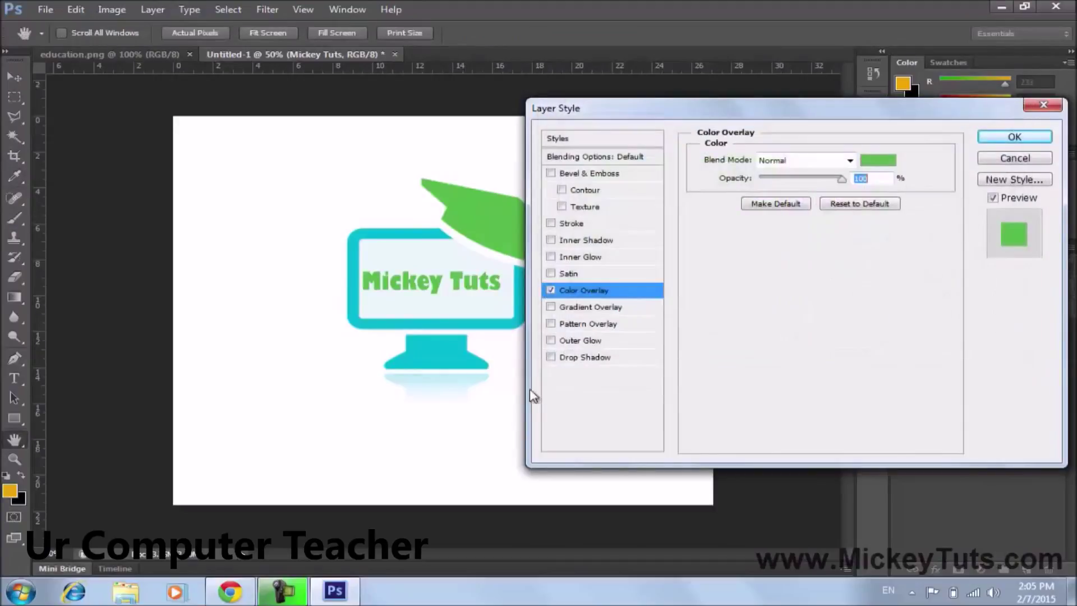
pyautogui.click(583, 358)
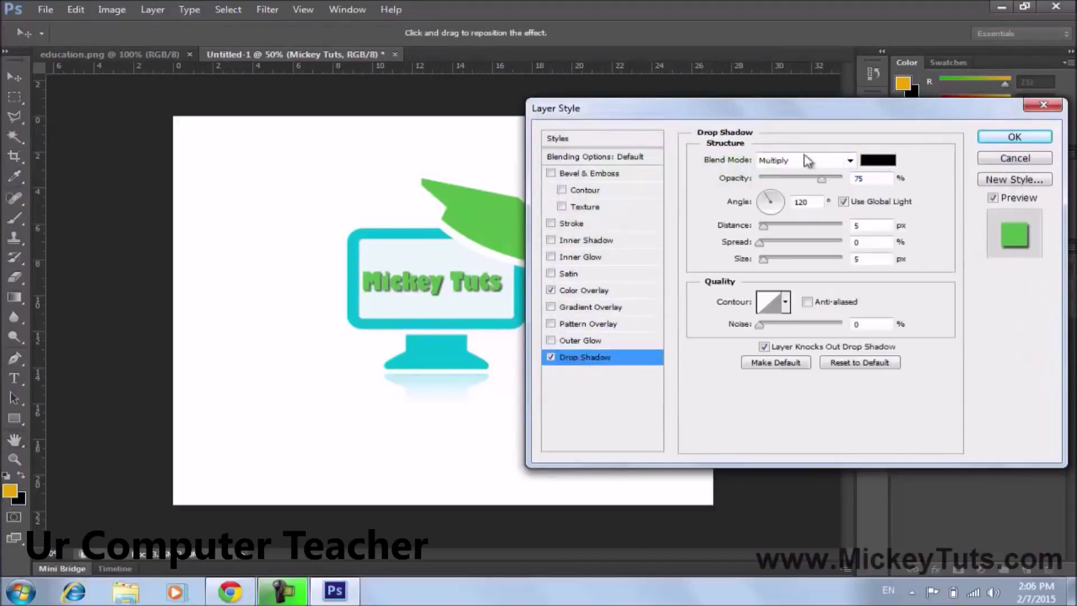
pyautogui.click(1047, 137)
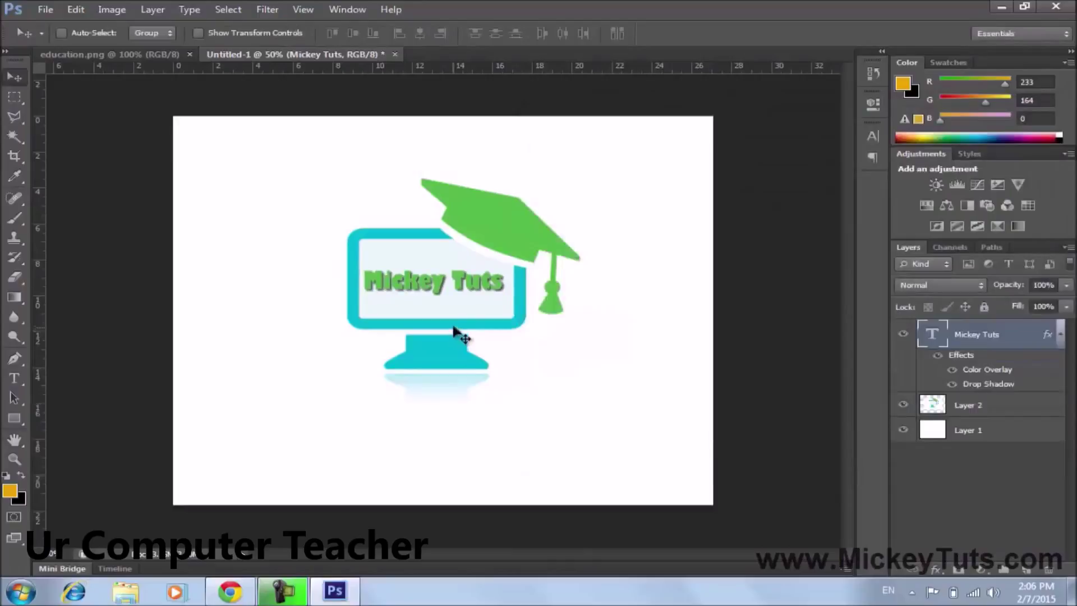
# - Fill the background Layer 1 with black 000000
pyautogui.click(997, 441)
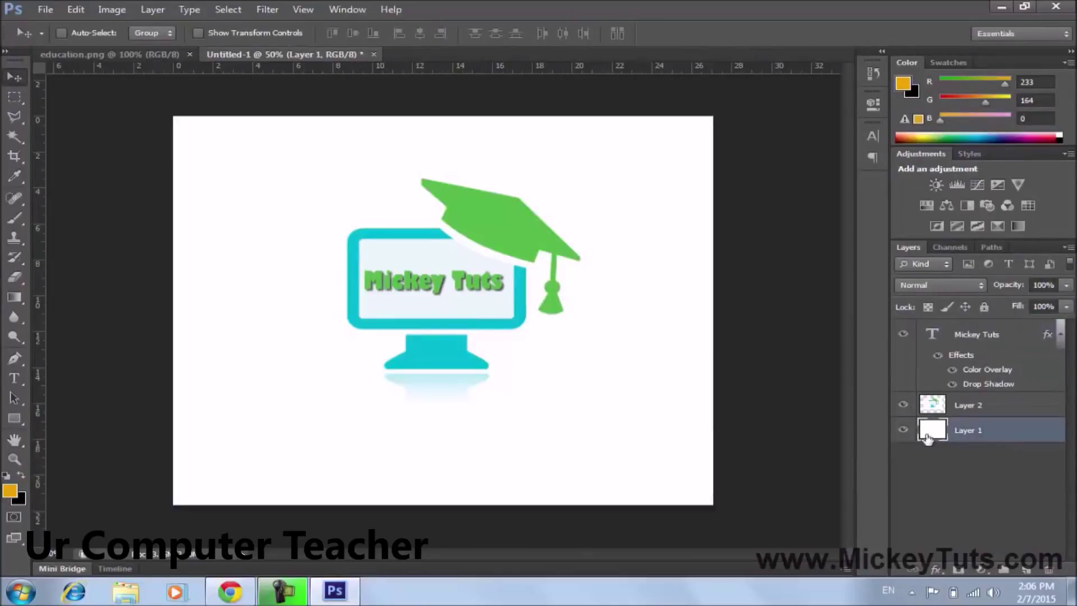
pyautogui.click(903, 431)
pyautogui.click(902, 431)
pyautogui.click(10, 493)
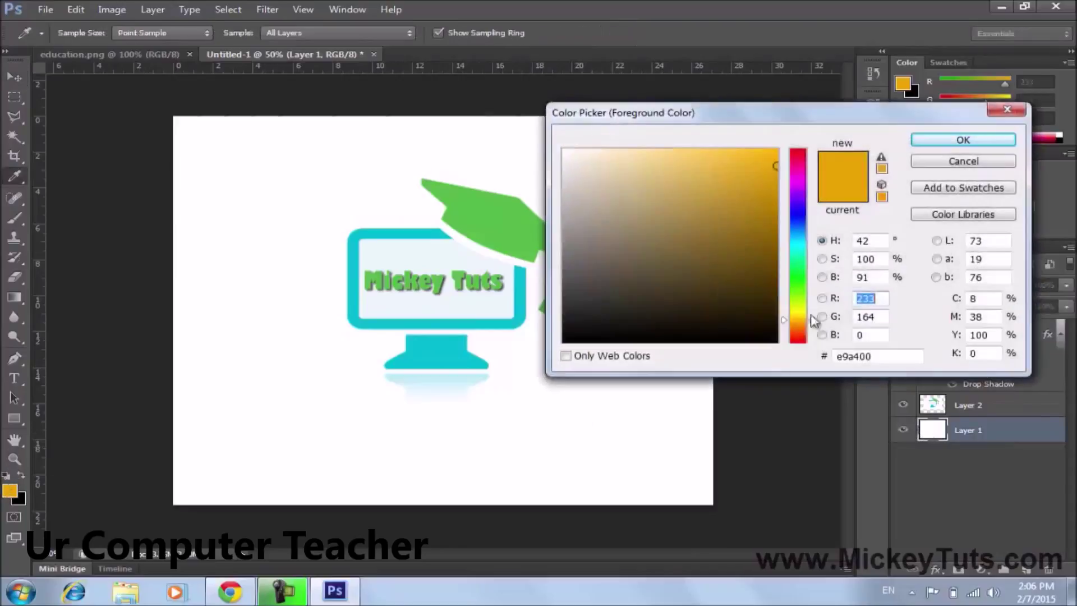
pyautogui.moveTo(677, 281); pyautogui.dragTo(811, 352)
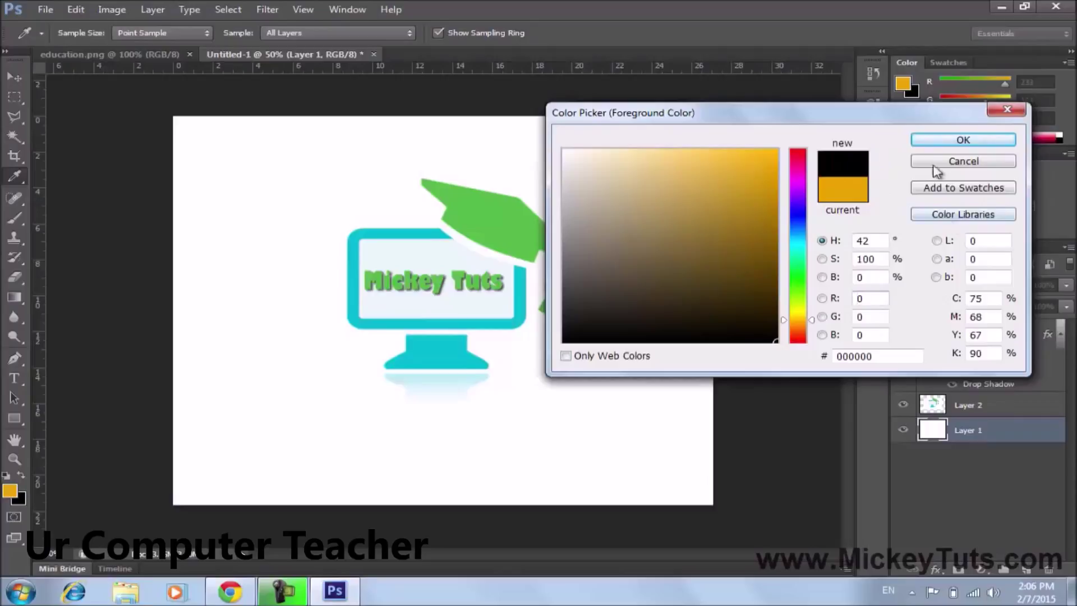
pyautogui.click(948, 140)
pyautogui.hotkey('alt', 'BackSpace')
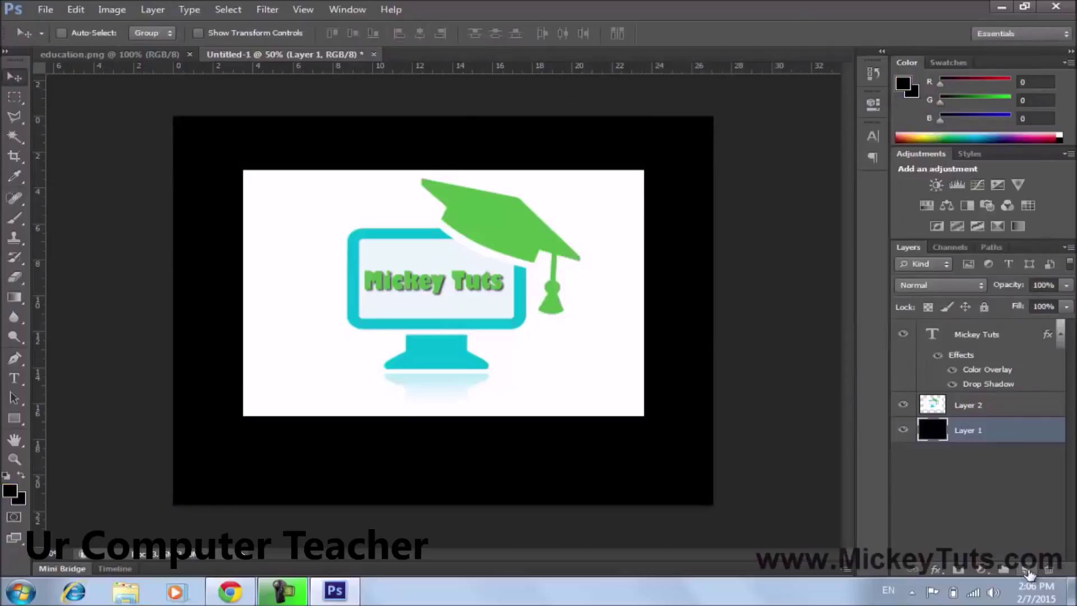
# - Add a new layer beneath Layer 1 and fill it with white
pyautogui.keyDown('ctrl'); pyautogui.click(1029, 572); pyautogui.keyUp('ctrl')
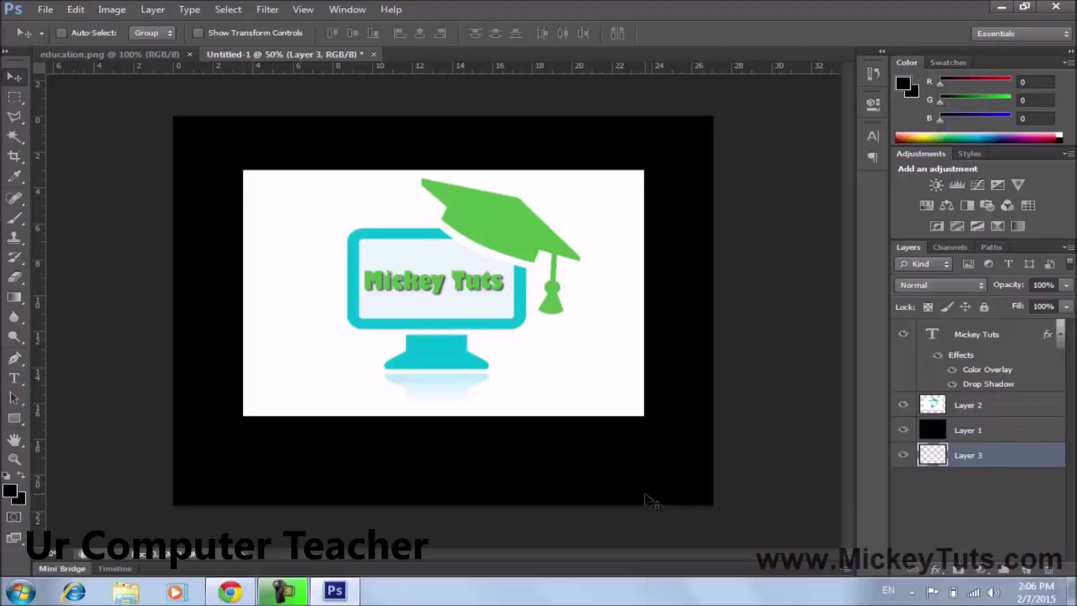
pyautogui.click(10, 491)
pyautogui.moveTo(622, 287); pyautogui.dragTo(421, 146)
pyautogui.click(962, 141)
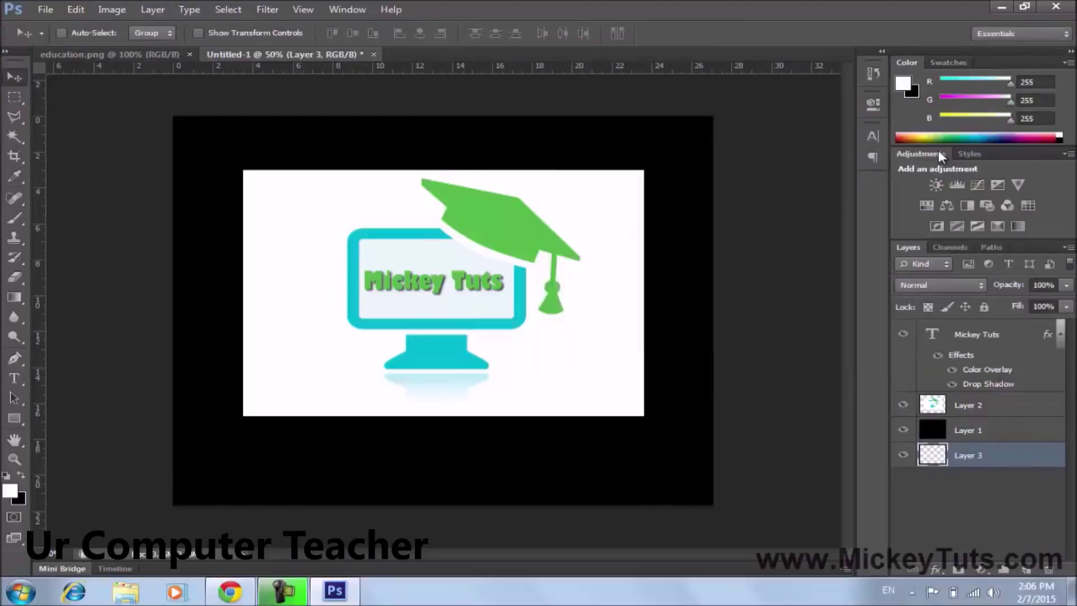
pyautogui.hotkey('alt', 'BackSpace')
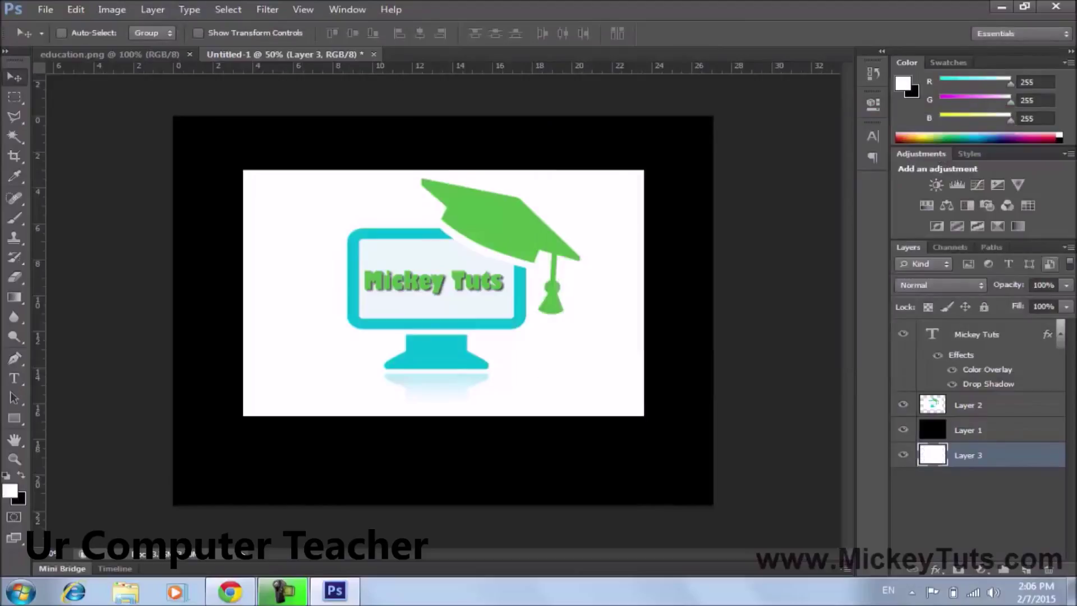
# - Set the soft Eraser brush to 1200 px for working on the black Layer 1
pyautogui.click(966, 432)
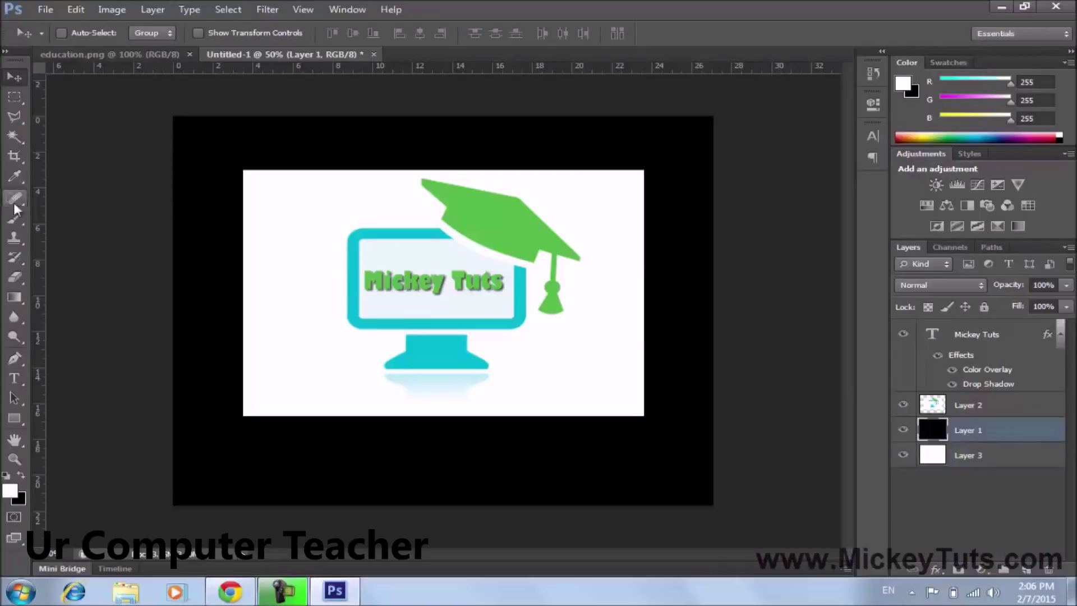
pyautogui.click(13, 285)
pyautogui.rightClick(297, 255)
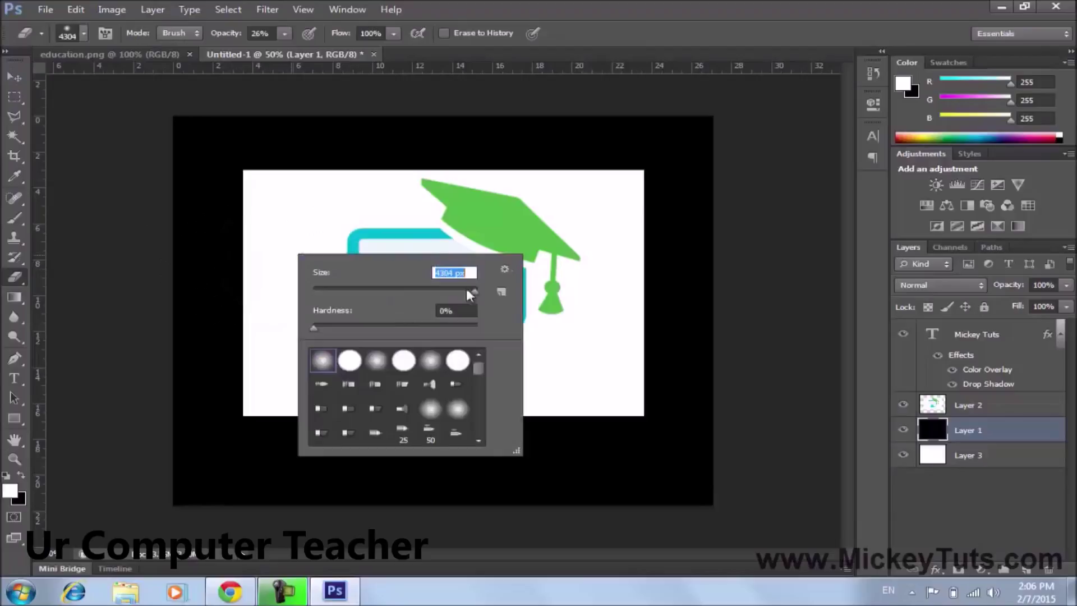
pyautogui.moveTo(473, 291); pyautogui.dragTo(438, 292)
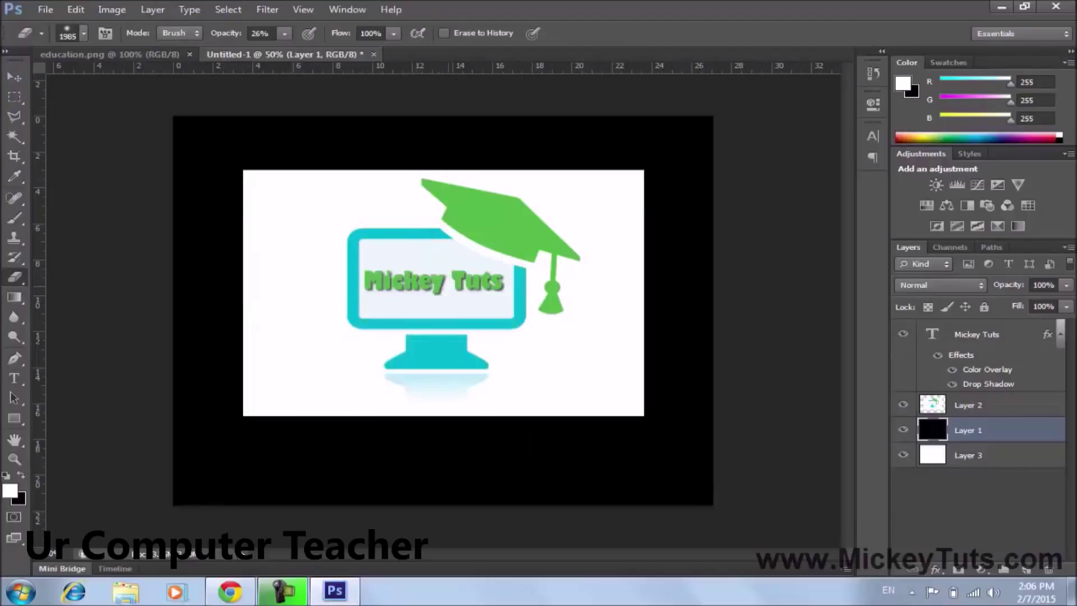
pyautogui.rightClick(635, 153)
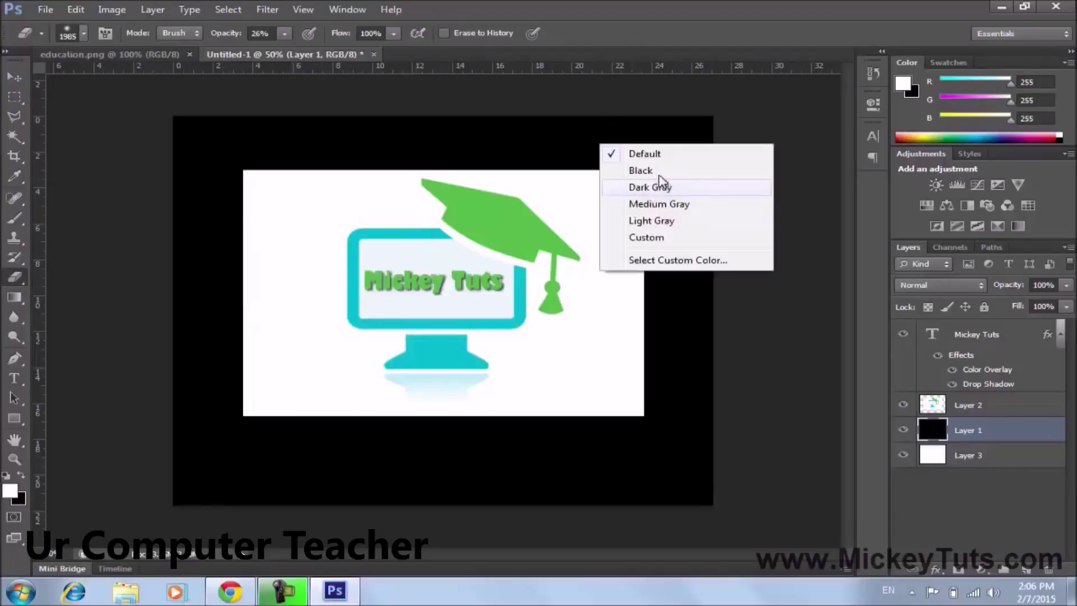
pyautogui.click(662, 185)
pyautogui.rightClick(561, 149)
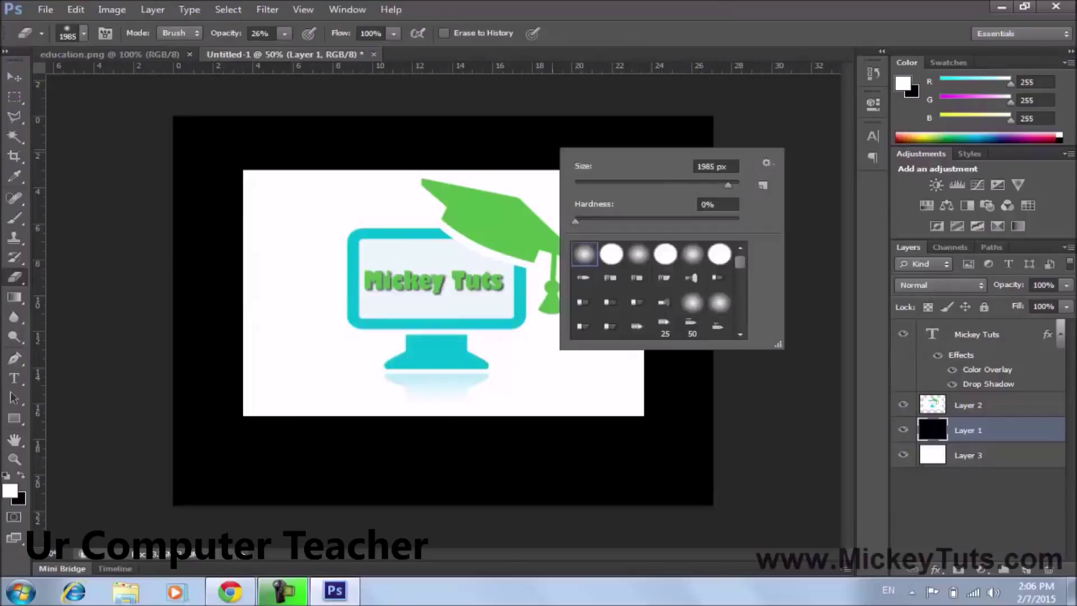
pyautogui.moveTo(722, 186); pyautogui.dragTo(722, 186)
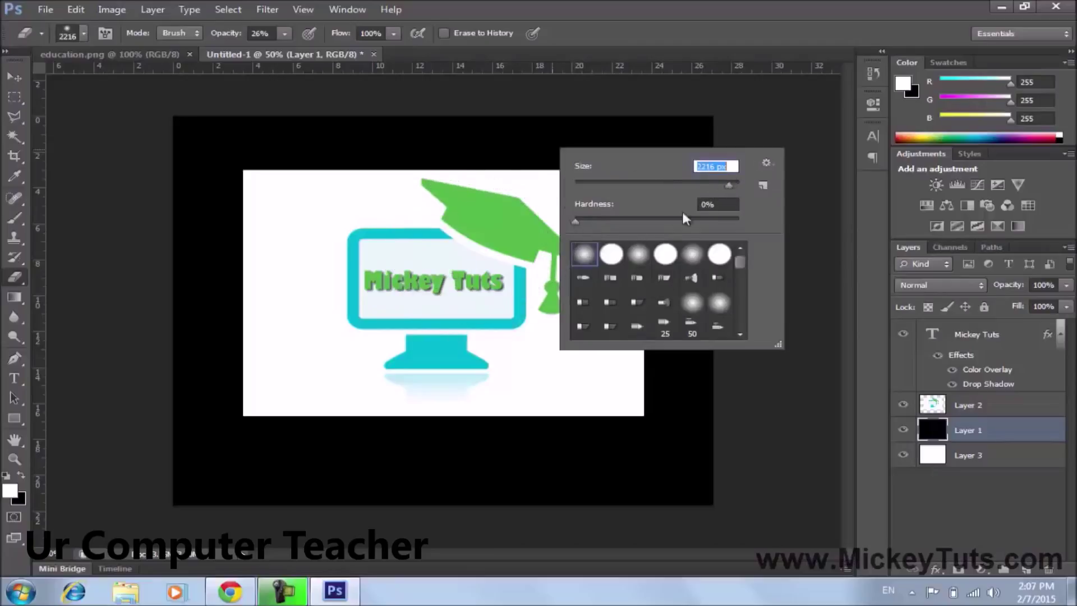
pyautogui.click(713, 6)
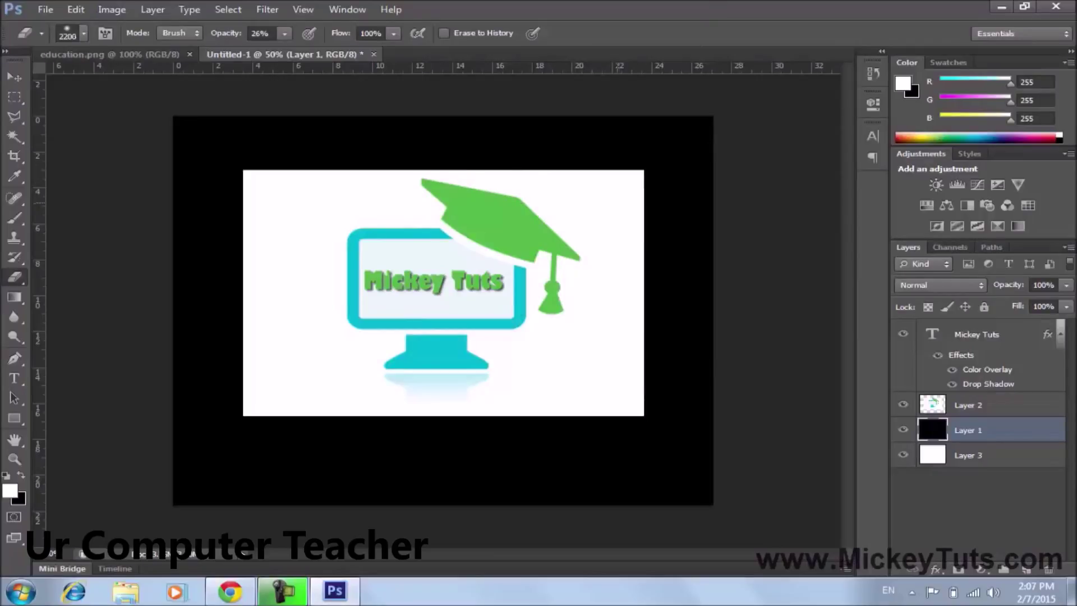
pyautogui.press('[')
pyautogui.press('[')
pyautogui.press('[')
pyautogui.press('[')
pyautogui.press('[')
pyautogui.press('[')
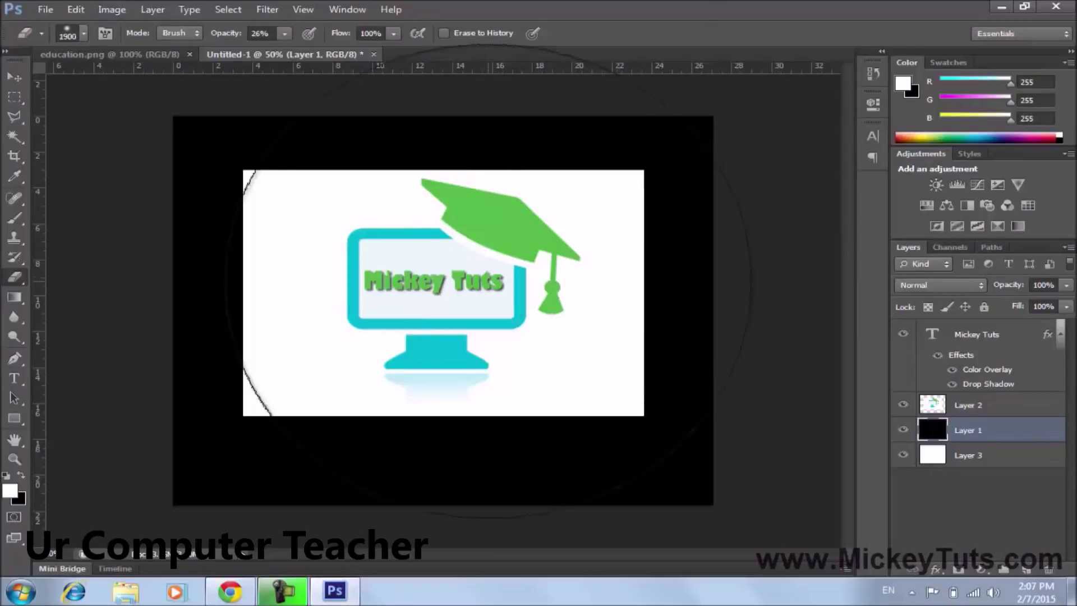
pyautogui.press('[')
pyautogui.press('[')
pyautogui.press('[')
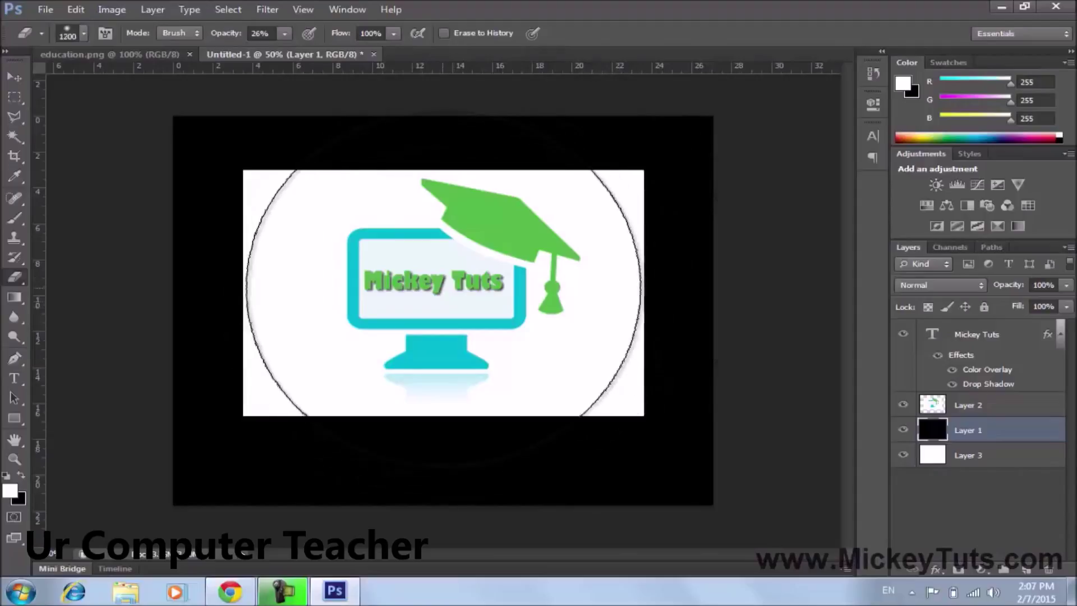
# - Erase the center of the black Layer 1 with four soft dabs behind the logo to create a glowing vignette
pyautogui.click(446, 295)
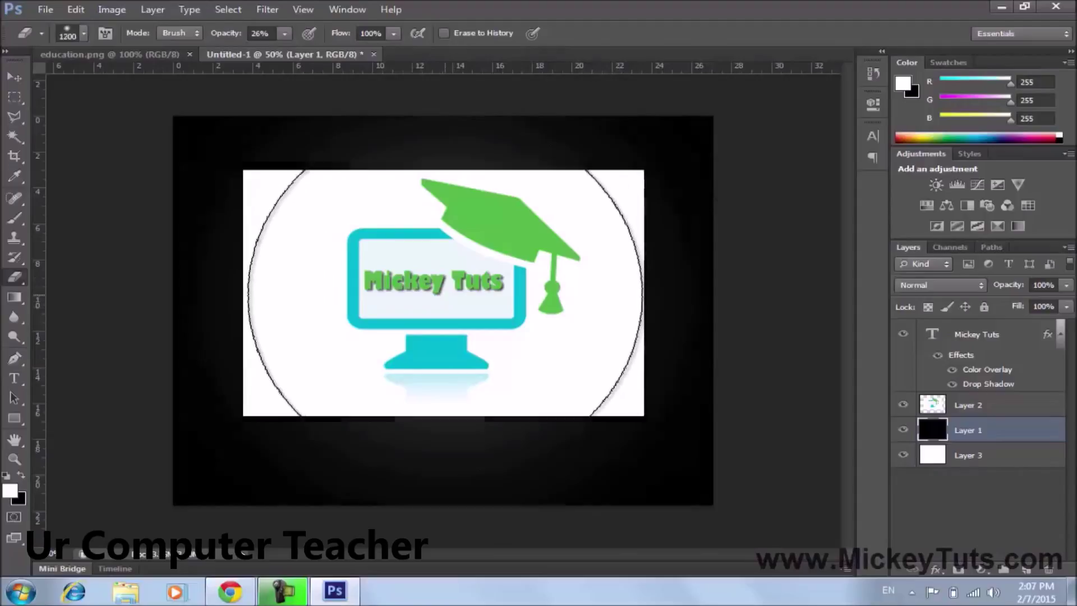
pyautogui.click(446, 295)
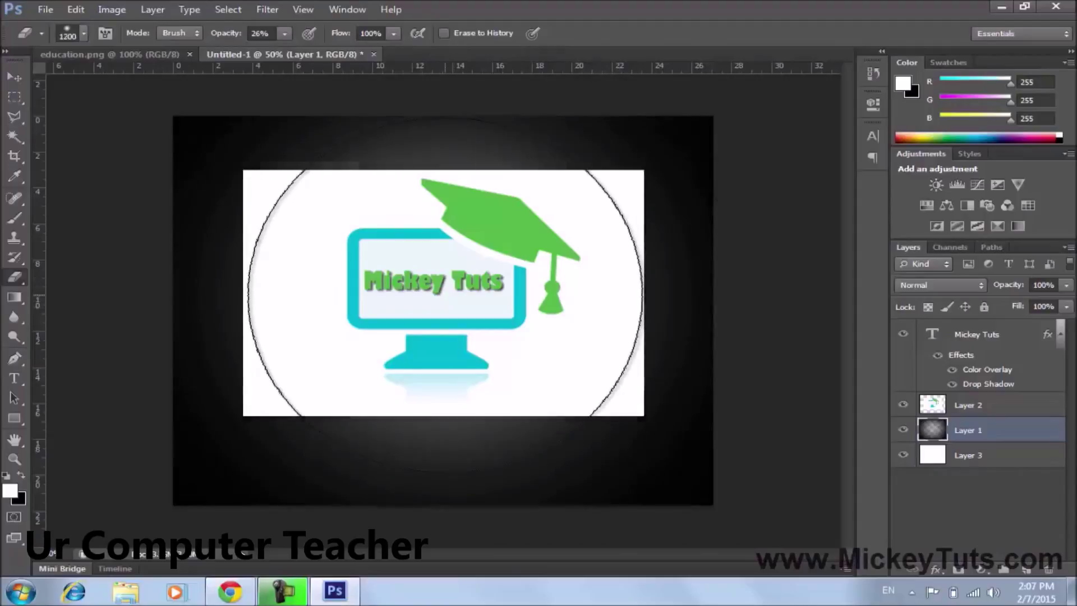
pyautogui.click(446, 294)
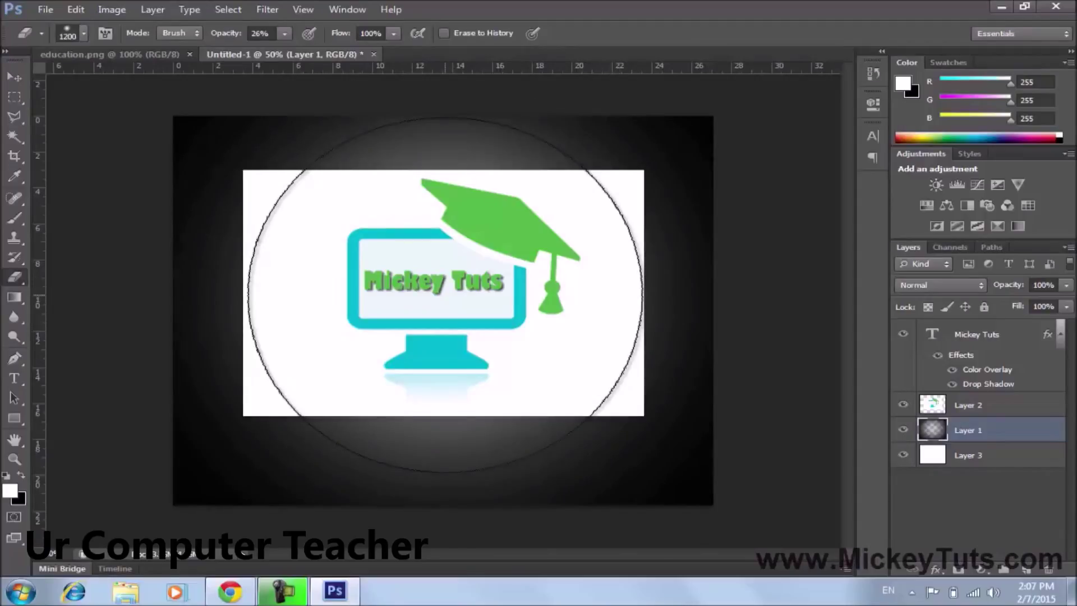
pyautogui.click(446, 295)
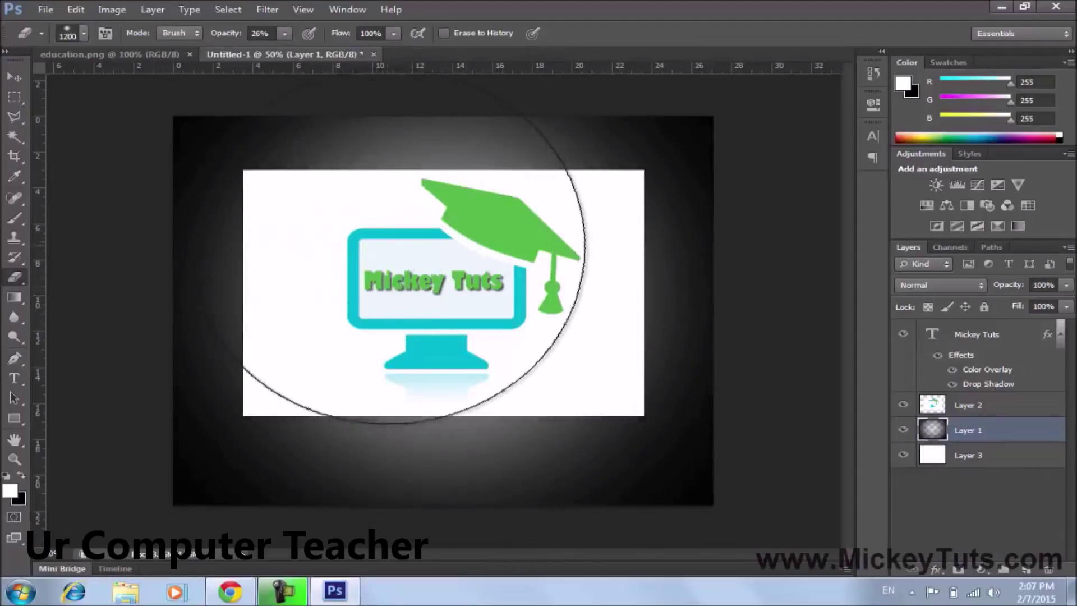
# - Delete the white background around and inside the logo artwork on Layer 2 with the Magic Wand, and deselect
pyautogui.click(982, 406)
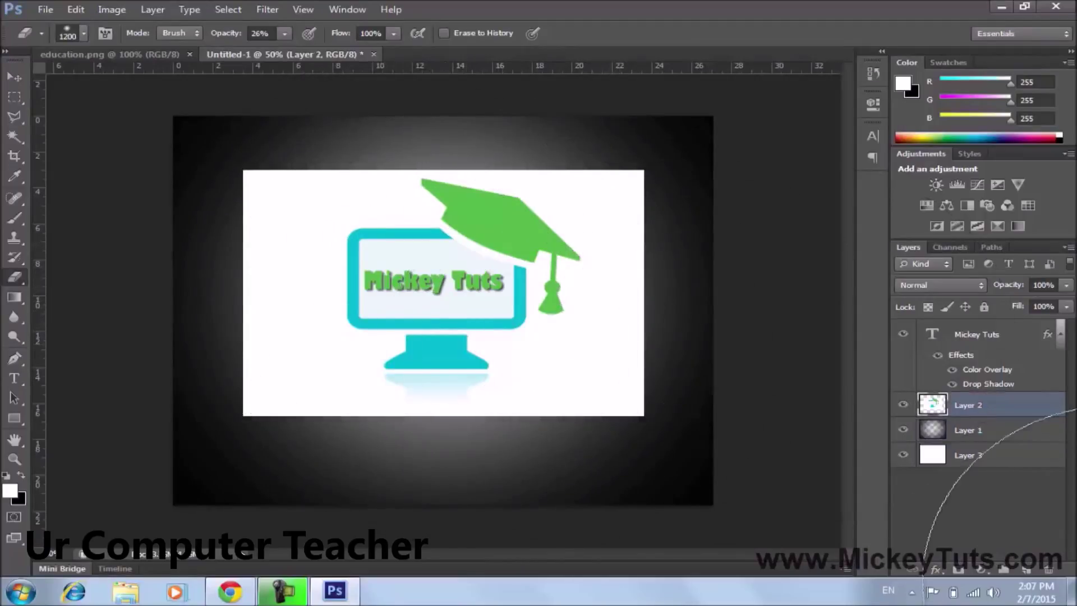
pyautogui.click(15, 137)
pyautogui.click(322, 238)
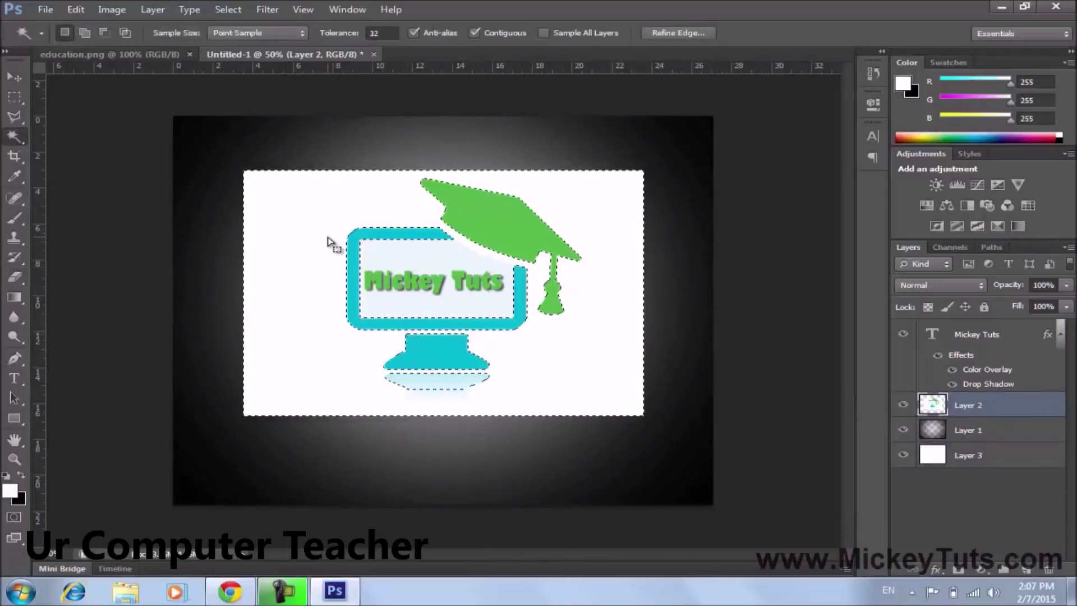
pyautogui.press('Delete')
pyautogui.hotkey('ctrl', 'd')
# - Select the pale reflection under the monitor stand on Layer 2 with the Magic Wand, delete it and deselect
pyautogui.click(423, 387)
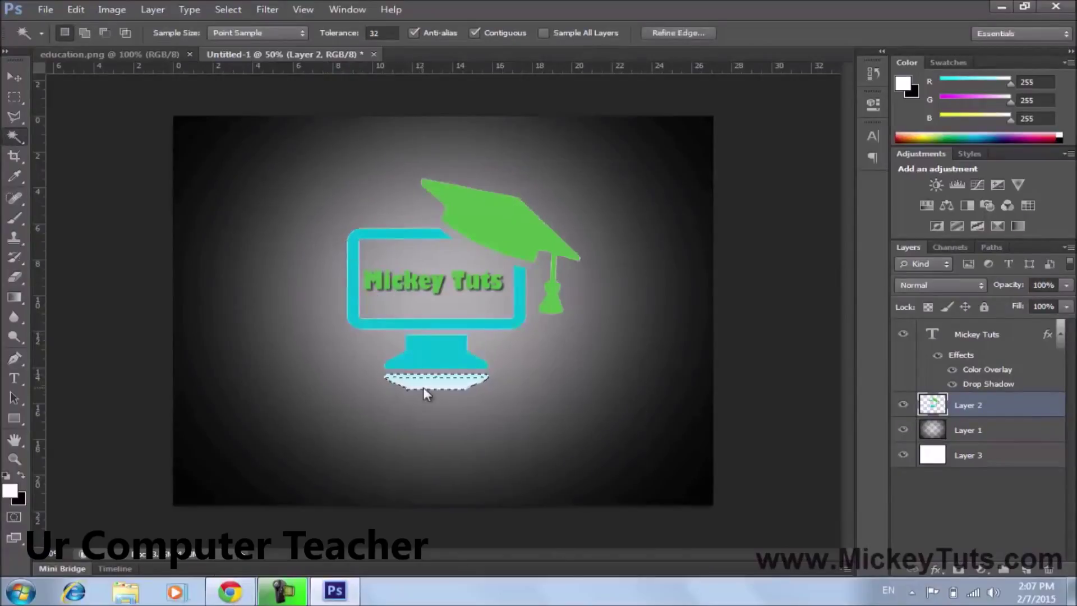
pyautogui.press('Delete')
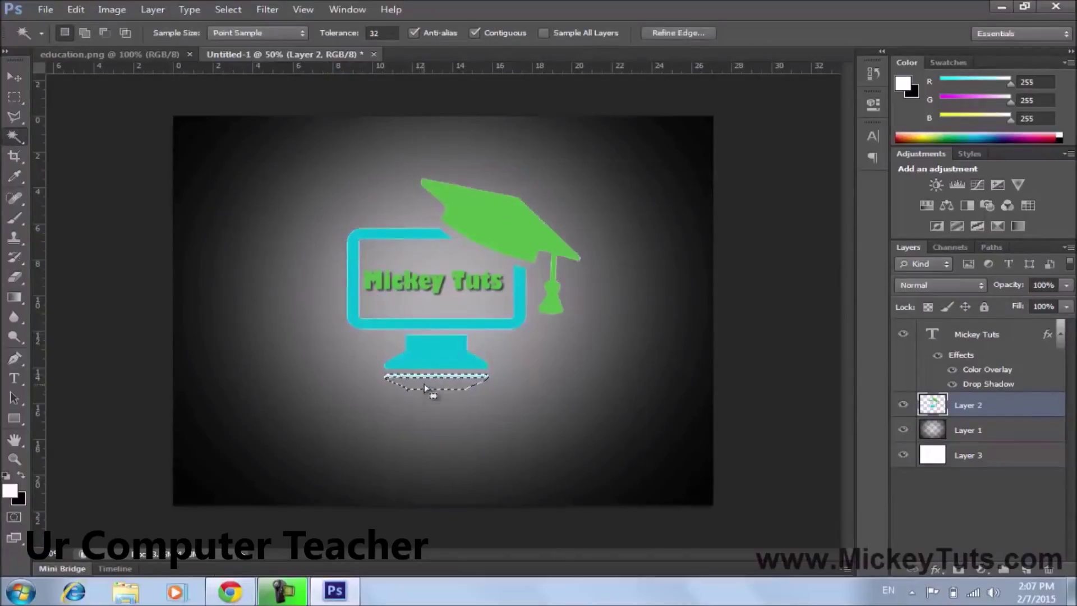
pyautogui.hotkey('ctrl', 'd')
pyautogui.press('e')
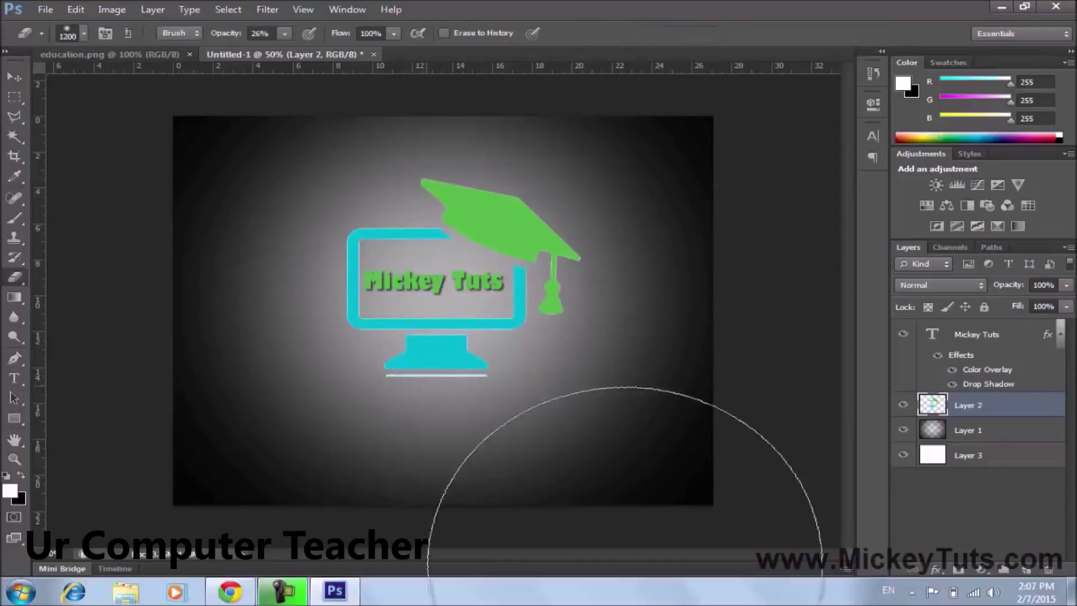
pyautogui.press('v')
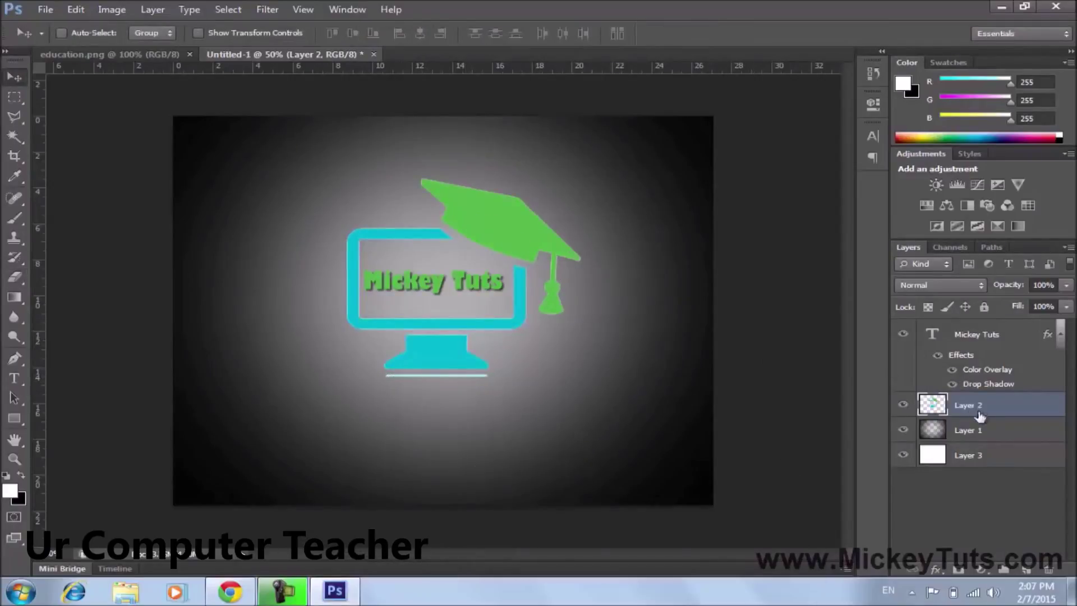
# - Reduce the opacity of the black vignette on Layer 1 to 65%
pyautogui.click(988, 430)
pyautogui.click(1065, 286)
pyautogui.moveTo(1035, 301); pyautogui.dragTo(1036, 301)
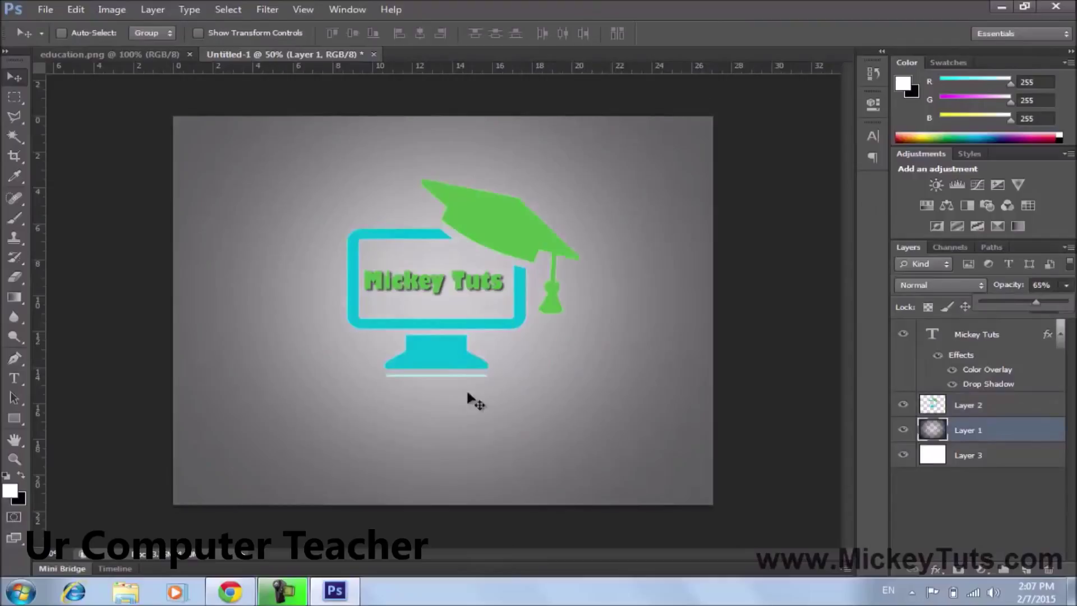
pyautogui.click(409, 466)
# - Scale Layer 2 and the Mickey Tuts text layer up together to about 122%
pyautogui.click(998, 410)
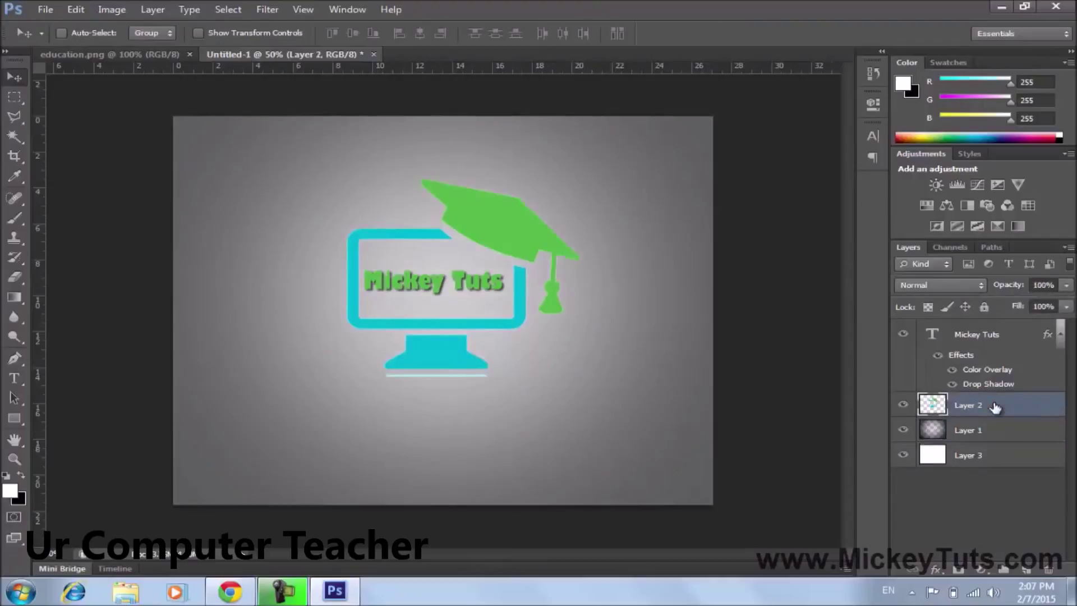
pyautogui.keyDown('ctrl'); pyautogui.click(976, 334); pyautogui.keyUp('ctrl')
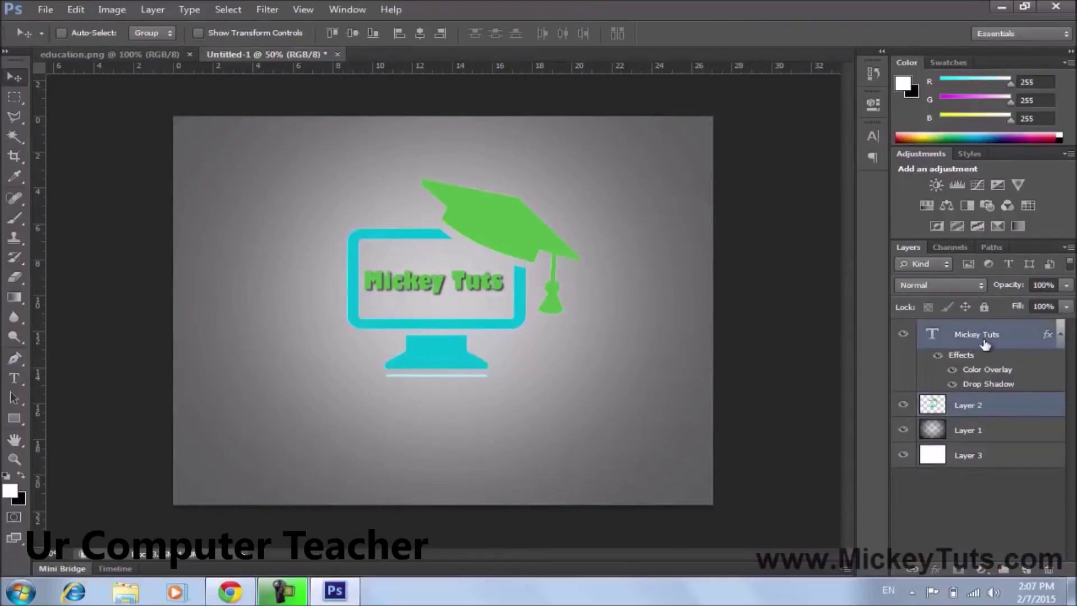
pyautogui.hotkey('ctrl', 't')
pyautogui.moveTo(581, 378); pyautogui.dragTo(605, 397)
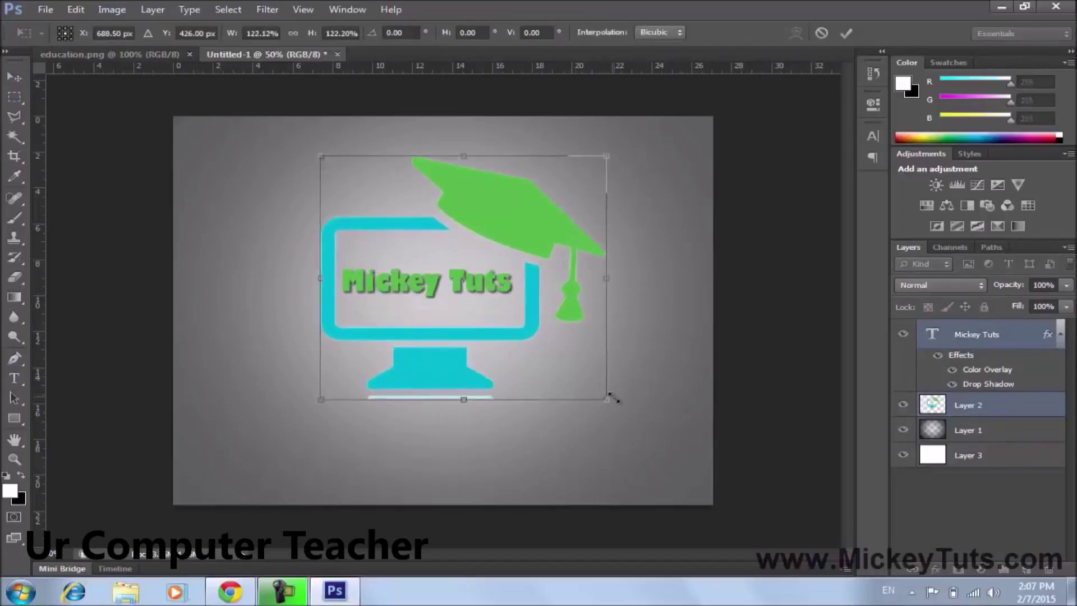
pyautogui.press('Return')
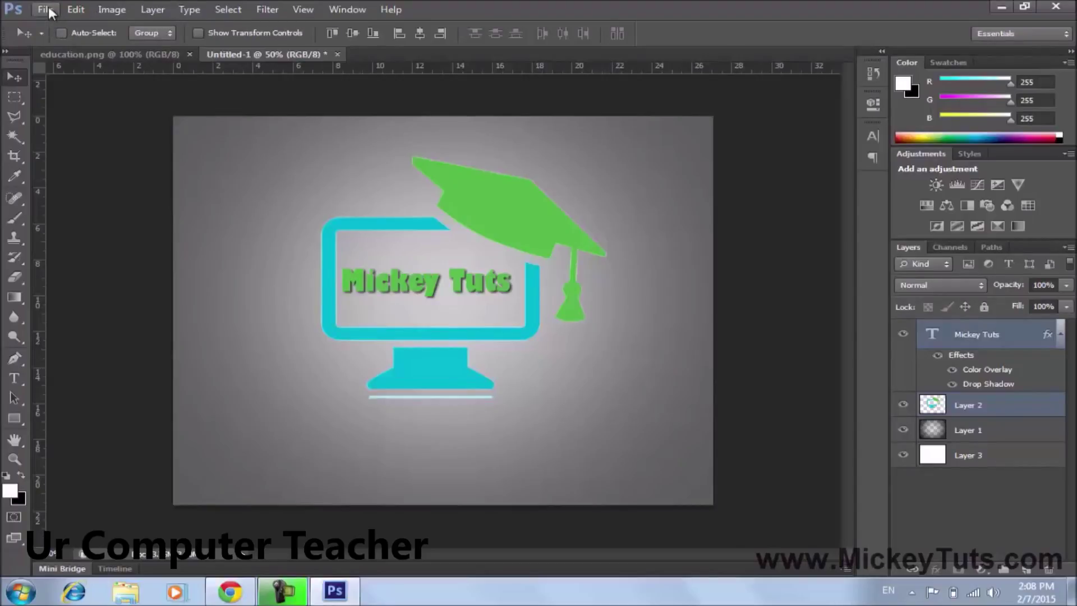
# - Save the logo image for web as a PNG-24 file named Untitled-1 on the Desktop
pyautogui.click(47, 10)
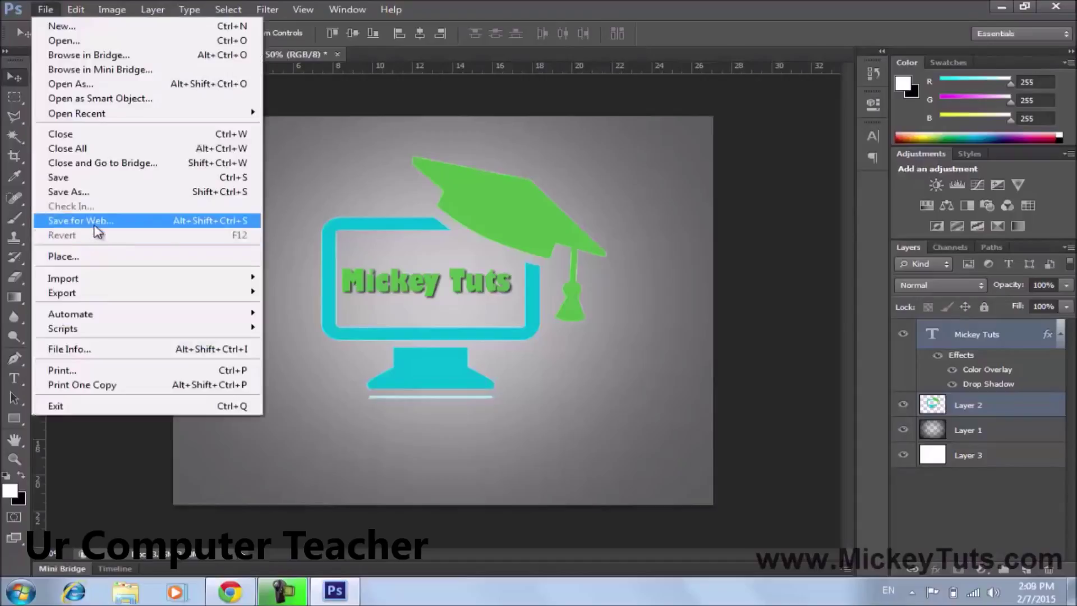
pyautogui.click(98, 229)
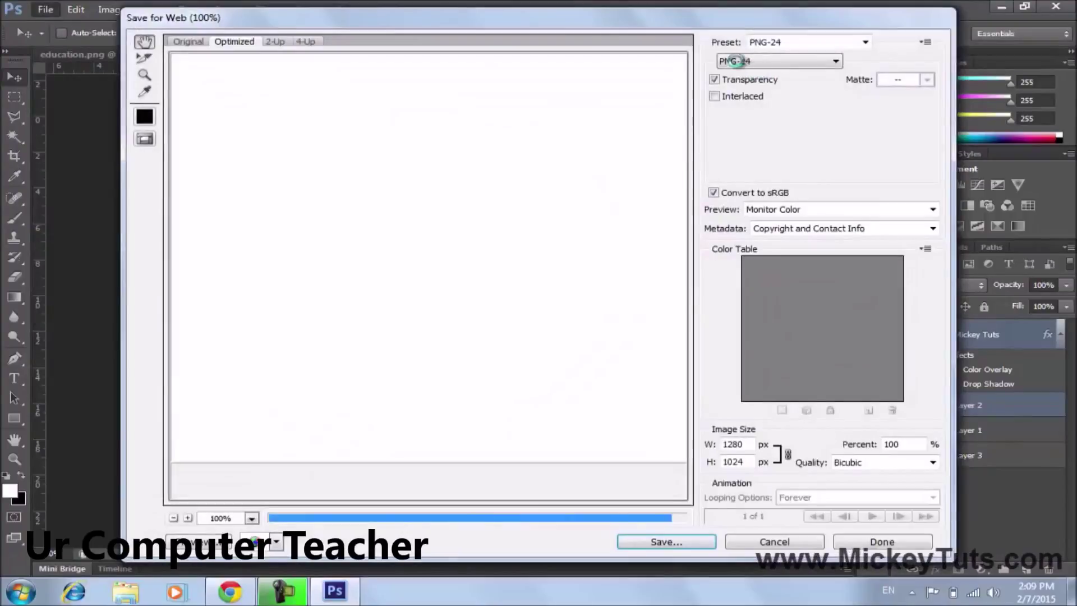
pyautogui.click(748, 63)
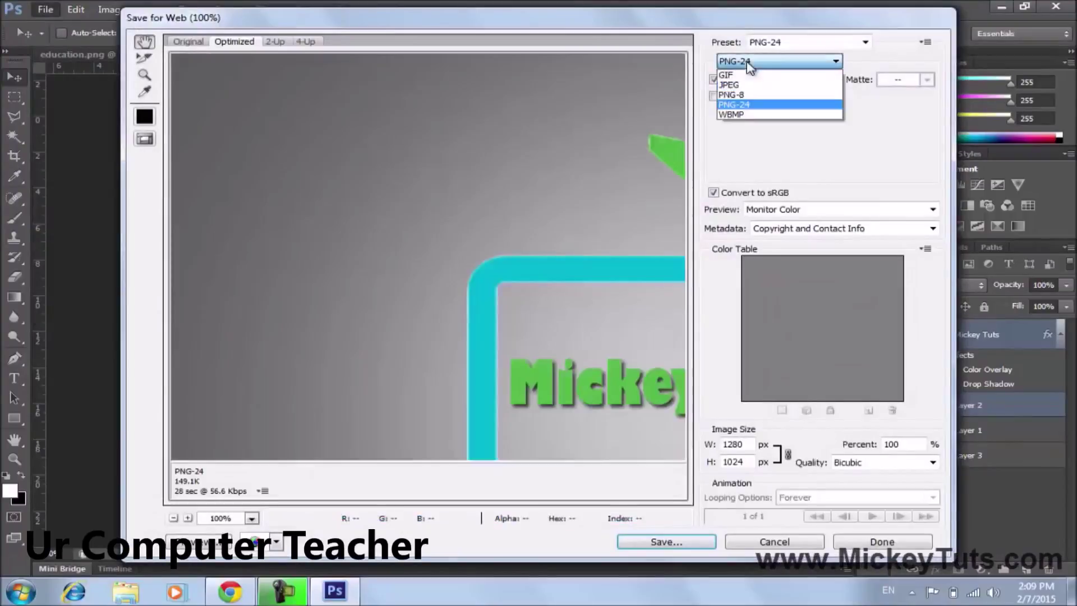
pyautogui.click(751, 105)
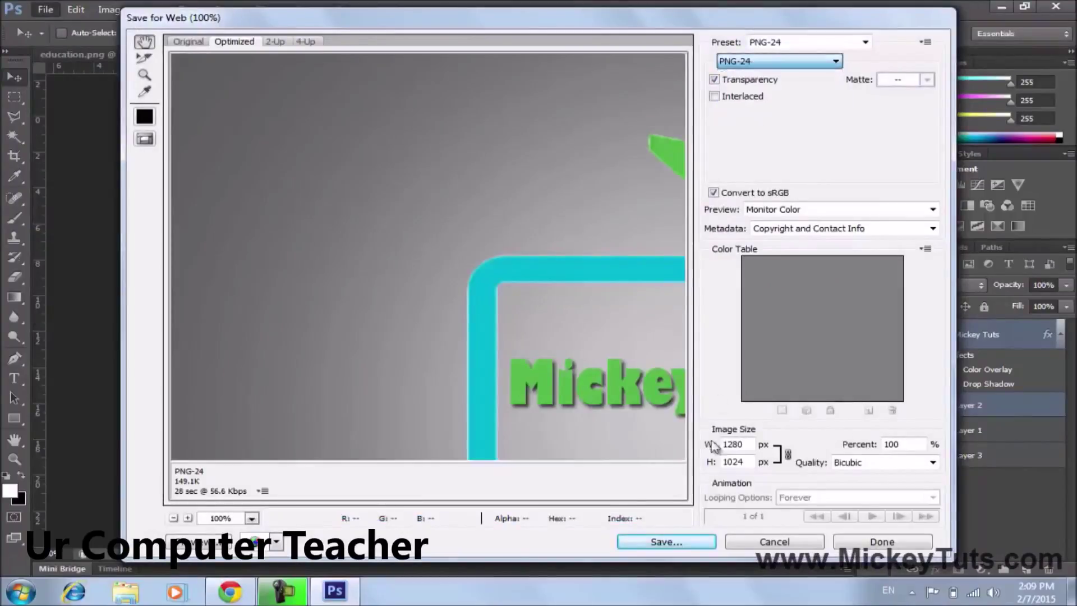
pyautogui.click(655, 542)
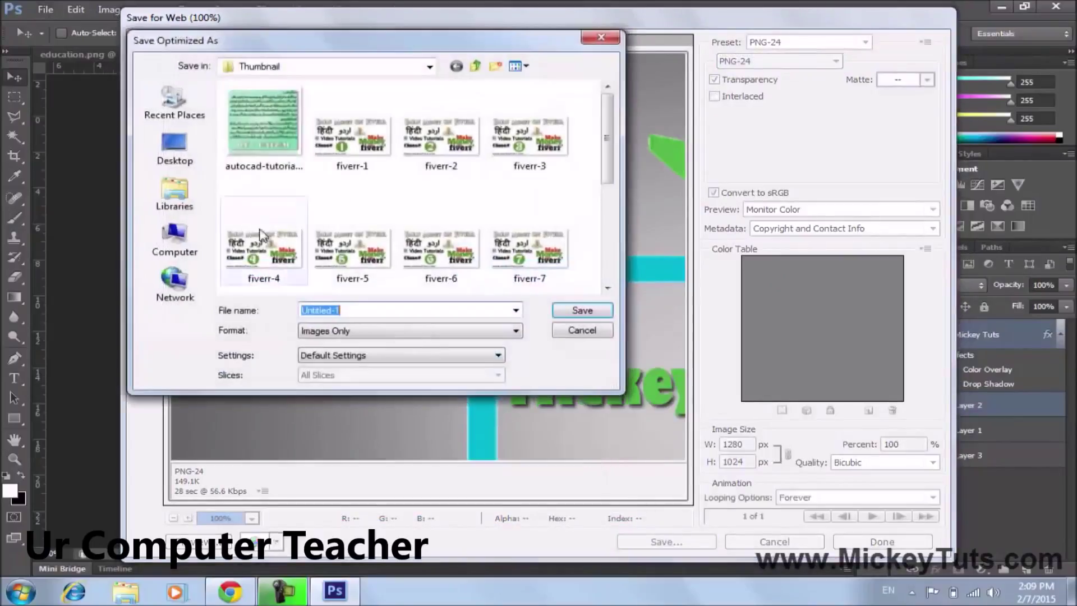
pyautogui.click(171, 154)
pyautogui.click(581, 310)
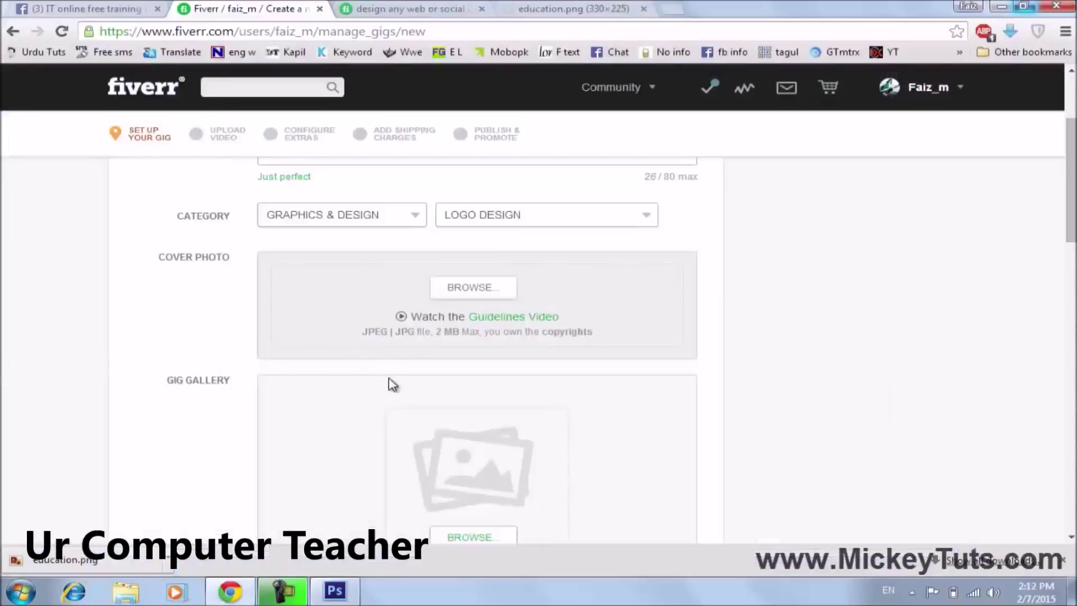
# - In the Fiverr gig form in Chrome, upload the Untitled-1 JPEG image from the Desktop to the gig gallery
pyautogui.scroll(-3, 390, 385)
pyautogui.click(442, 387)
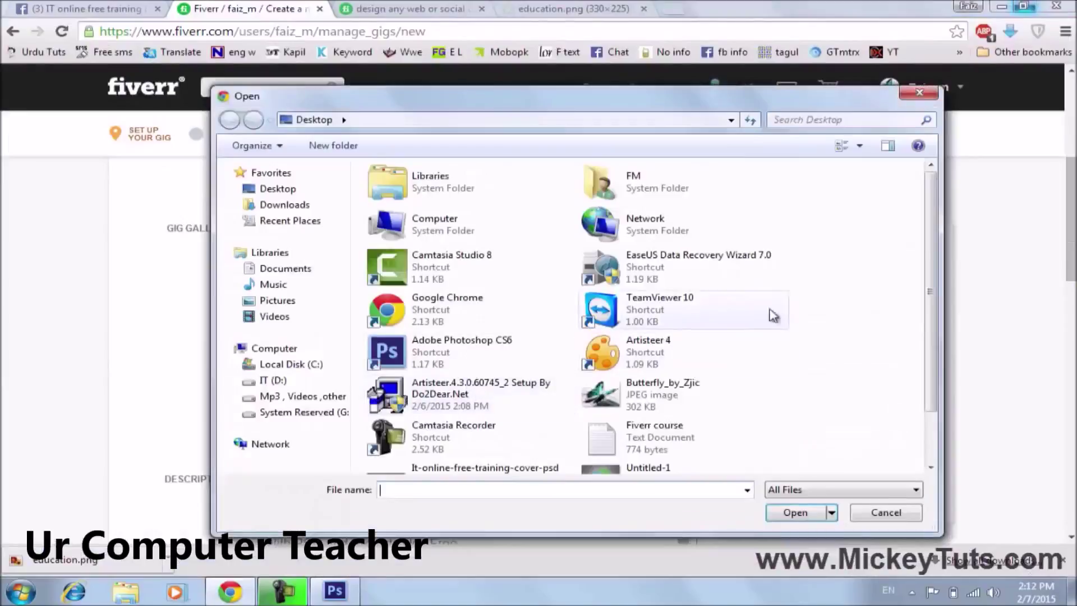
pyautogui.moveTo(928, 300); pyautogui.dragTo(925, 375)
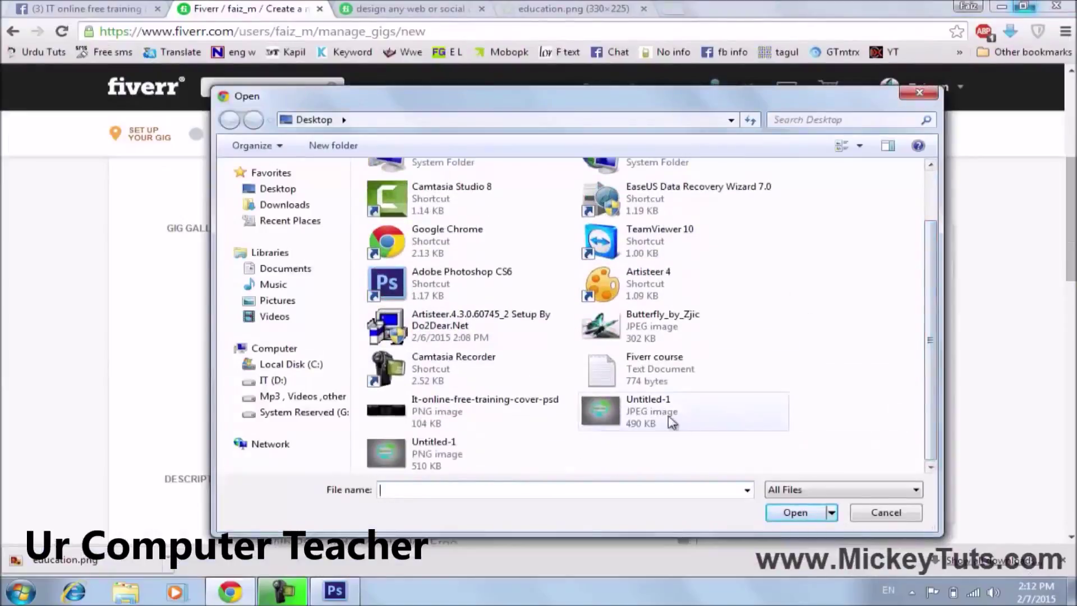
pyautogui.doubleClick(651, 412)
pyautogui.moveTo(430, 352)
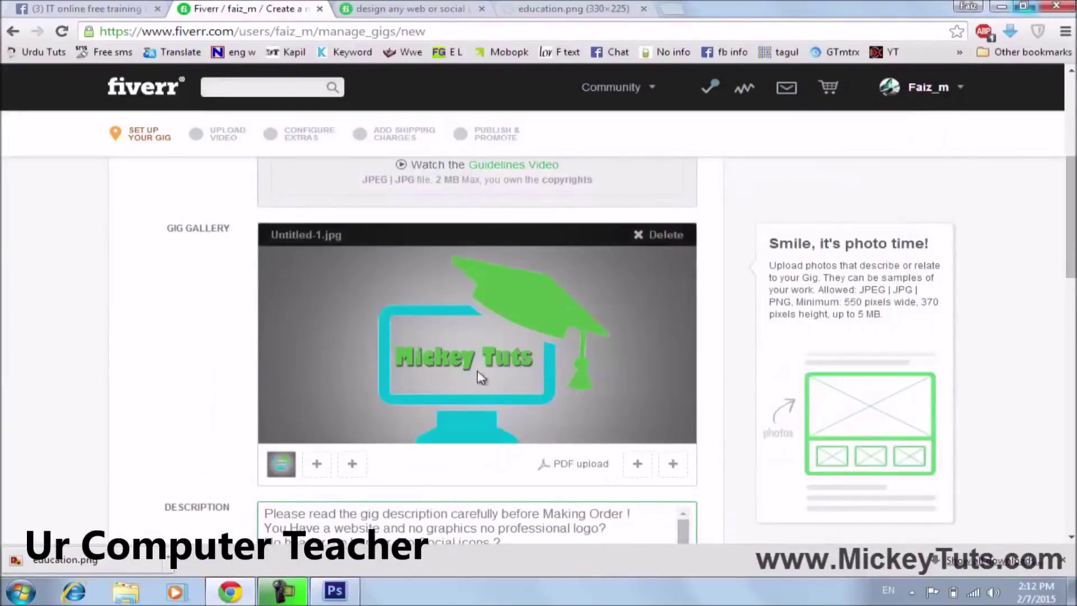
pyautogui.scroll(6, 436, 344)
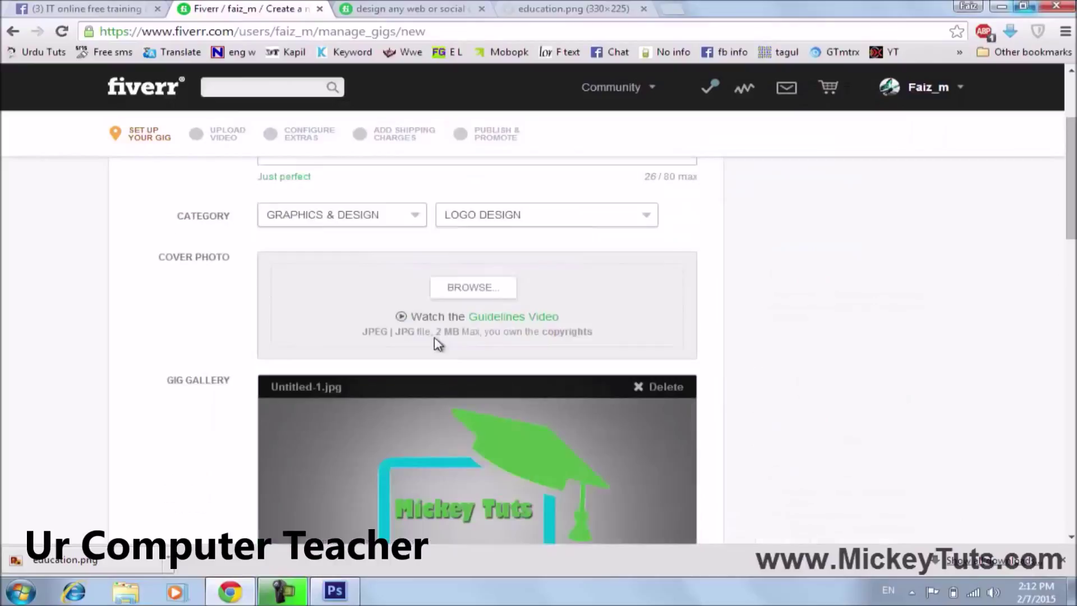
pyautogui.scroll(-6, 435, 344)
# - Mark the buyer instructions as optional, then save the gig setup and continue
pyautogui.scroll(-15, 438, 344)
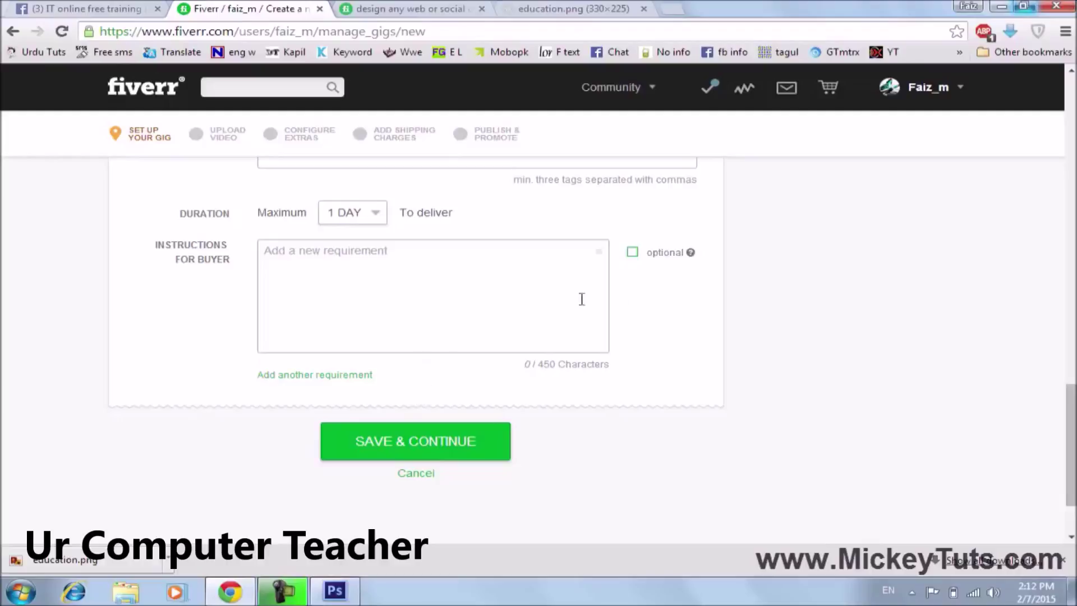
pyautogui.click(633, 252)
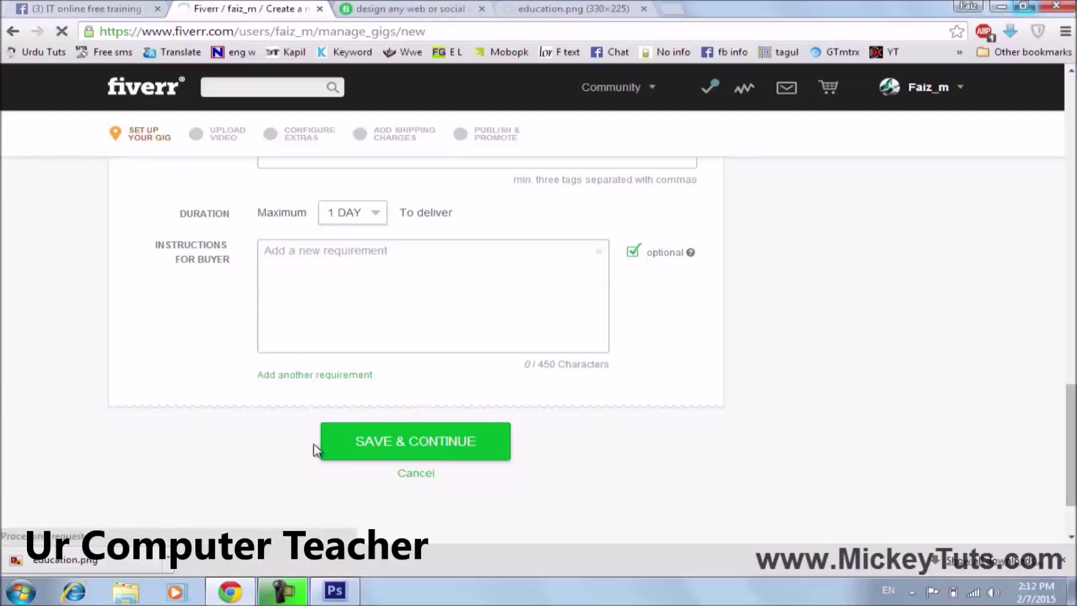
pyautogui.click(396, 445)
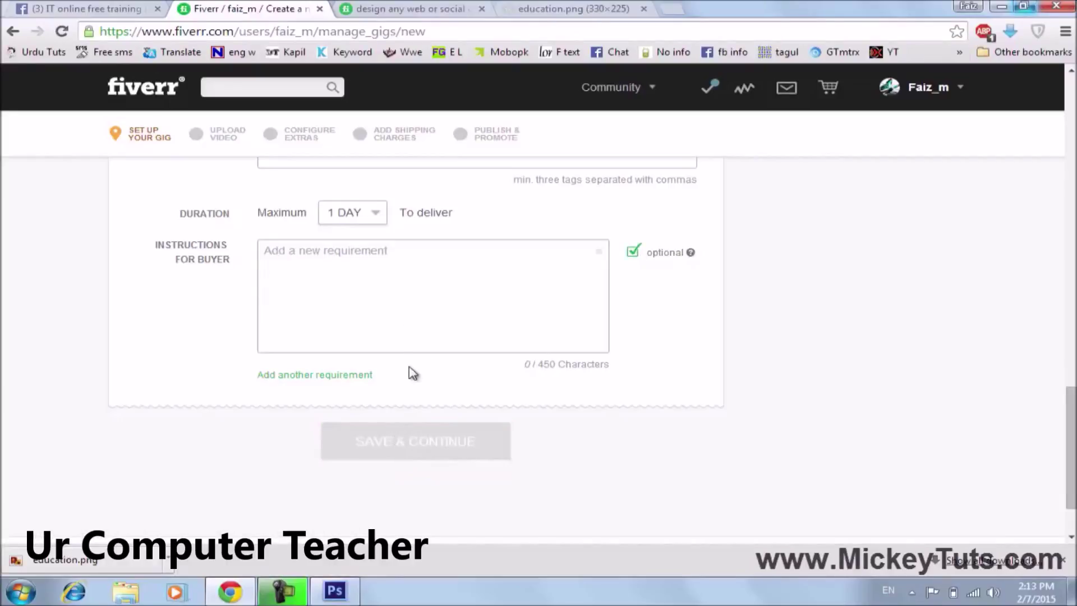
pyautogui.scroll(3, 410, 393)
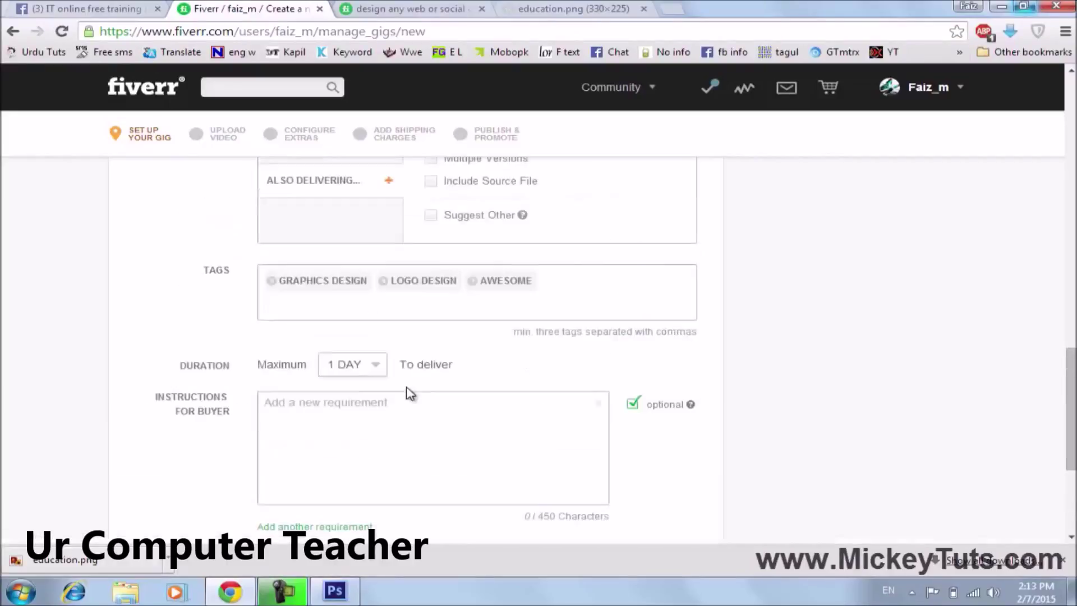
pyautogui.scroll(5, 410, 393)
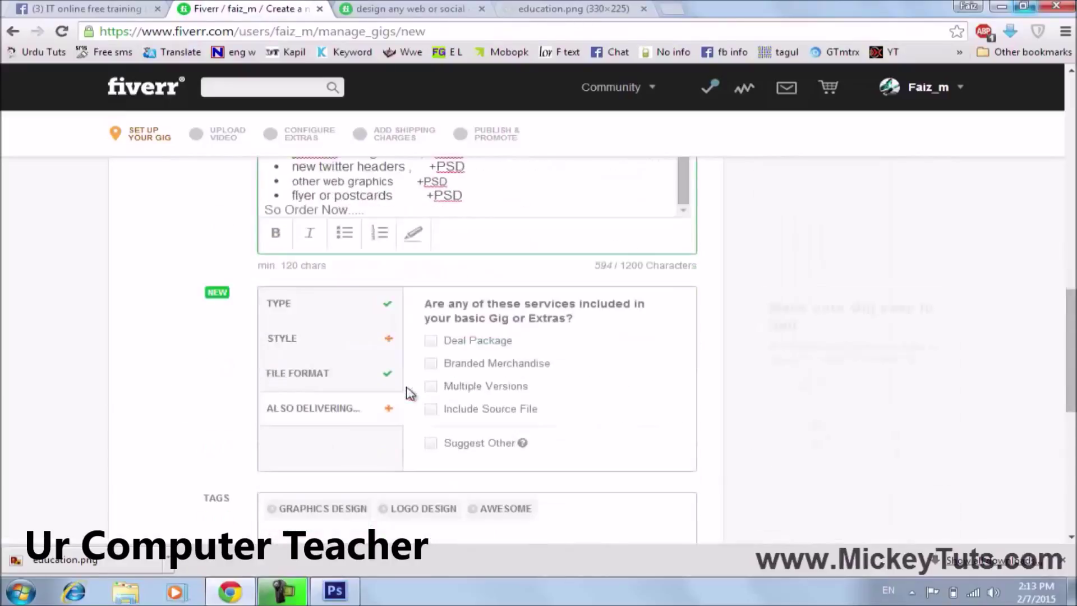
pyautogui.scroll(-9, 410, 393)
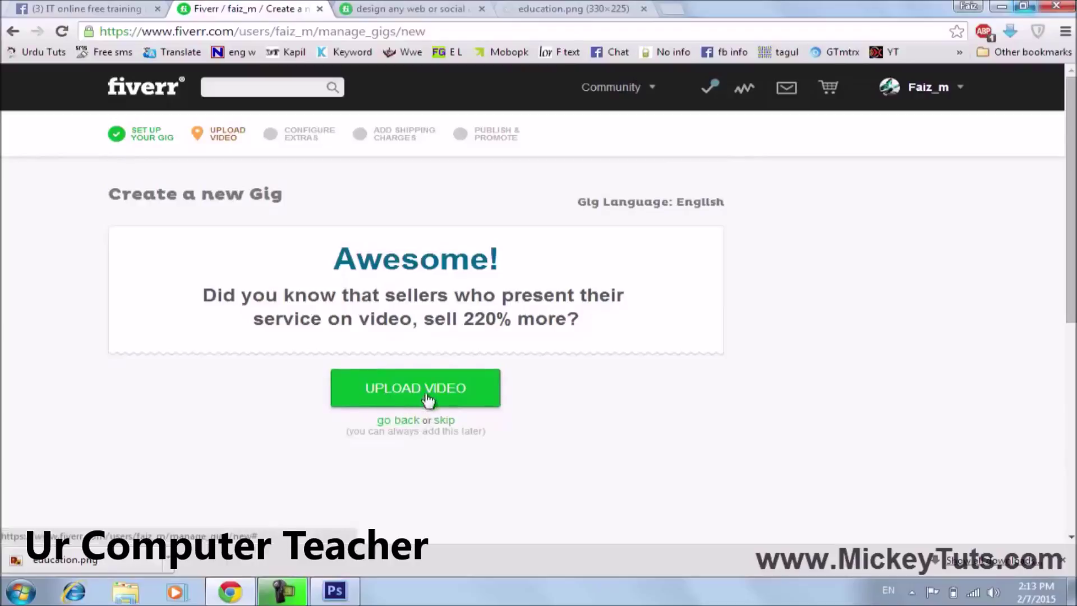
# - Skip the video upload and open the gig extras form, dismissing the Define Your Extras tip
pyautogui.click(445, 421)
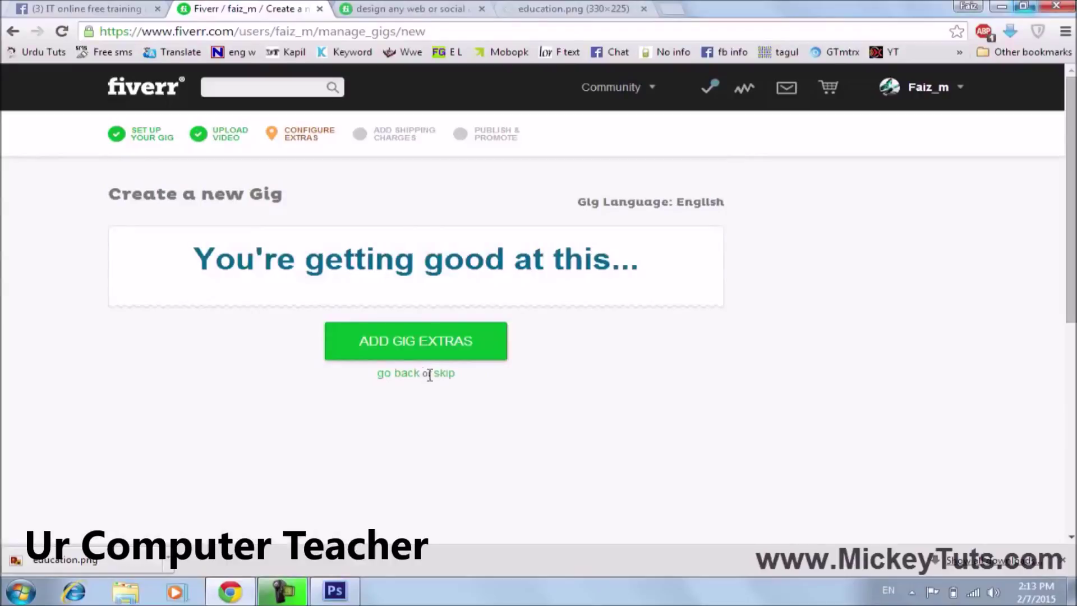
pyautogui.click(397, 354)
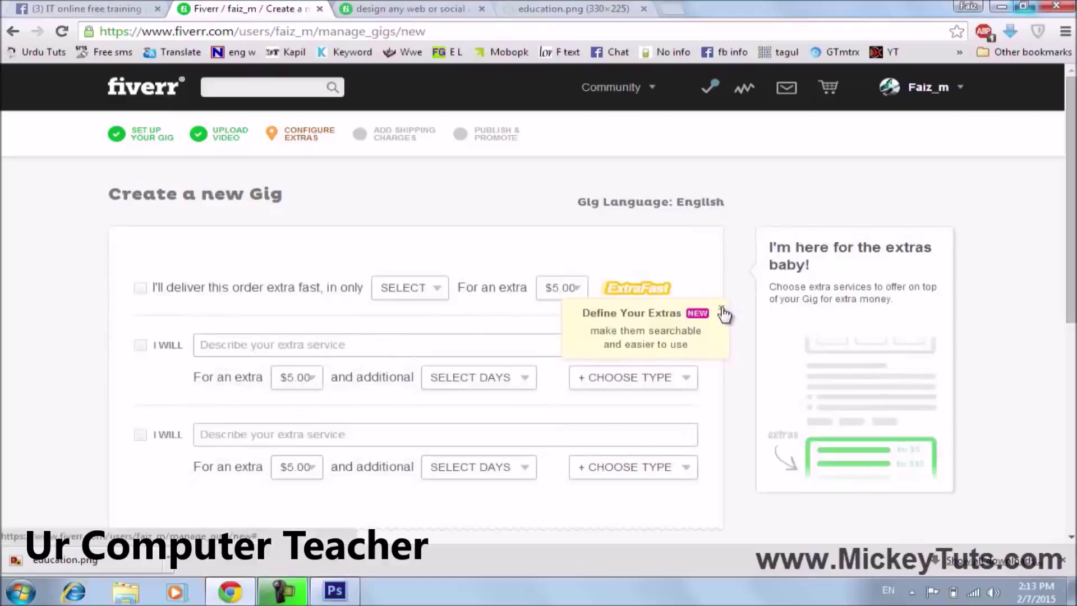
pyautogui.click(722, 308)
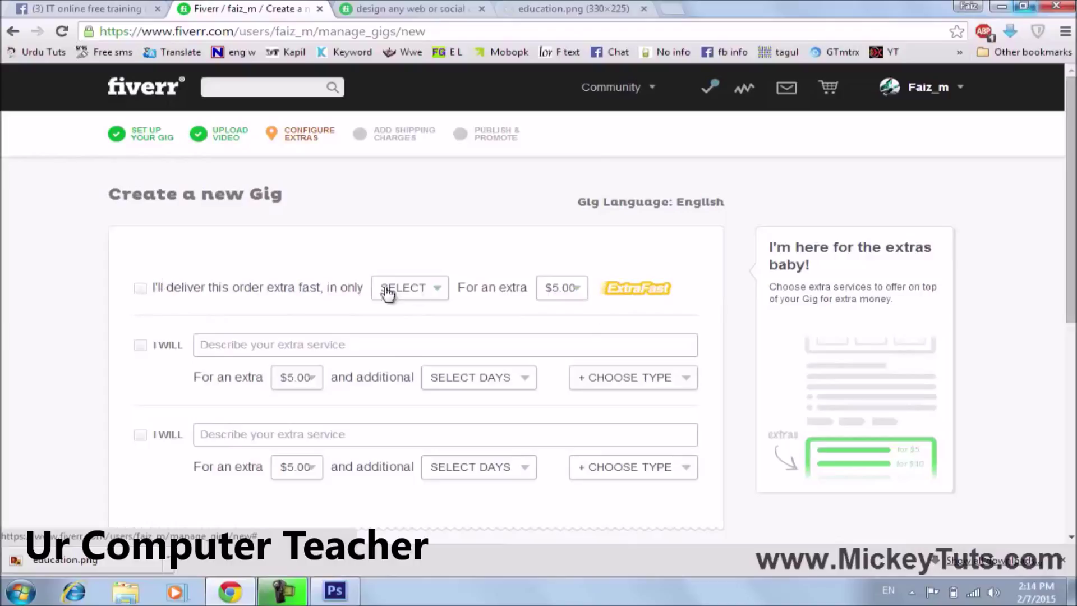
# - Enable the extra fast delivery option with delivery in 1 day for an extra $5.00
pyautogui.click(138, 292)
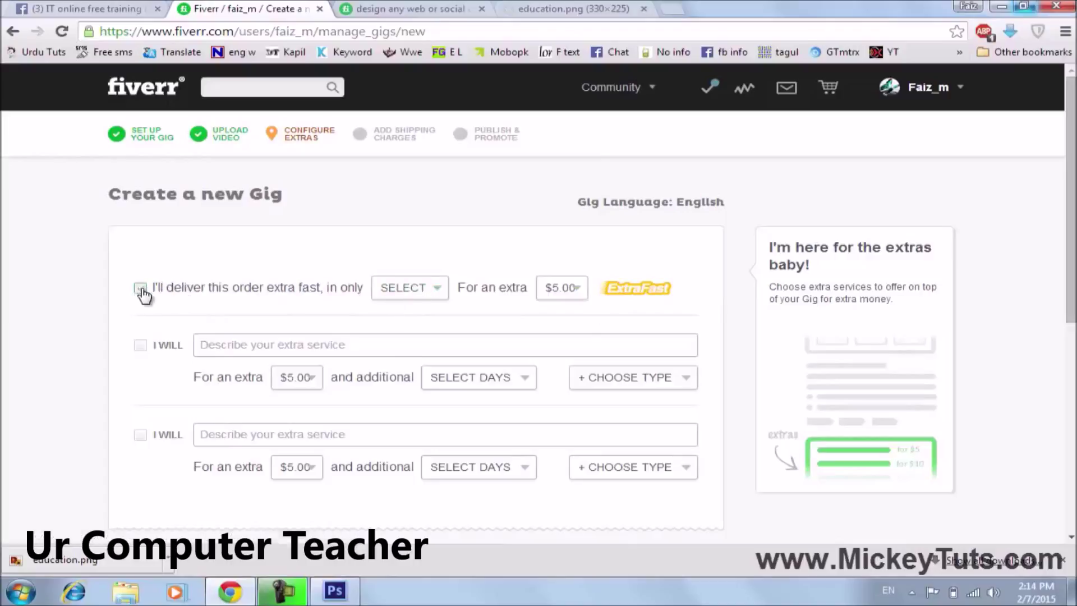
pyautogui.click(400, 292)
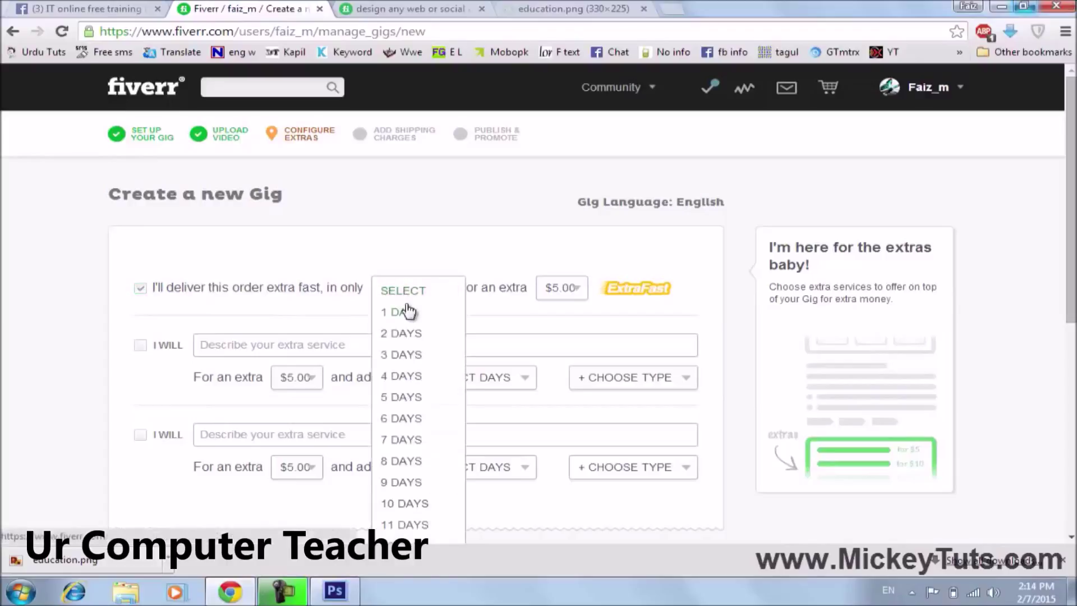
pyautogui.click(407, 312)
pyautogui.click(567, 293)
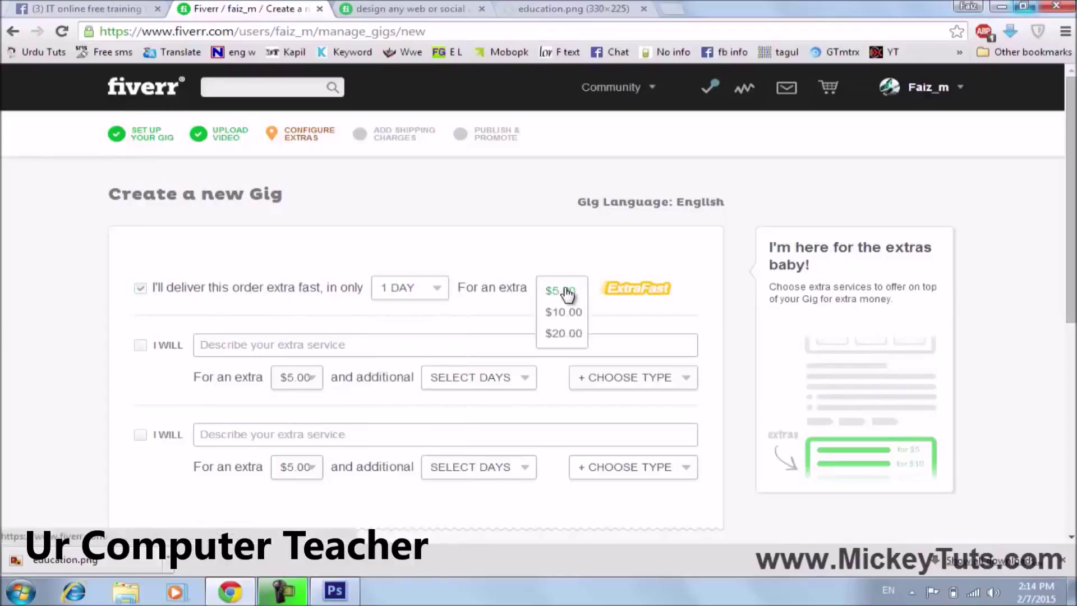
pyautogui.click(566, 291)
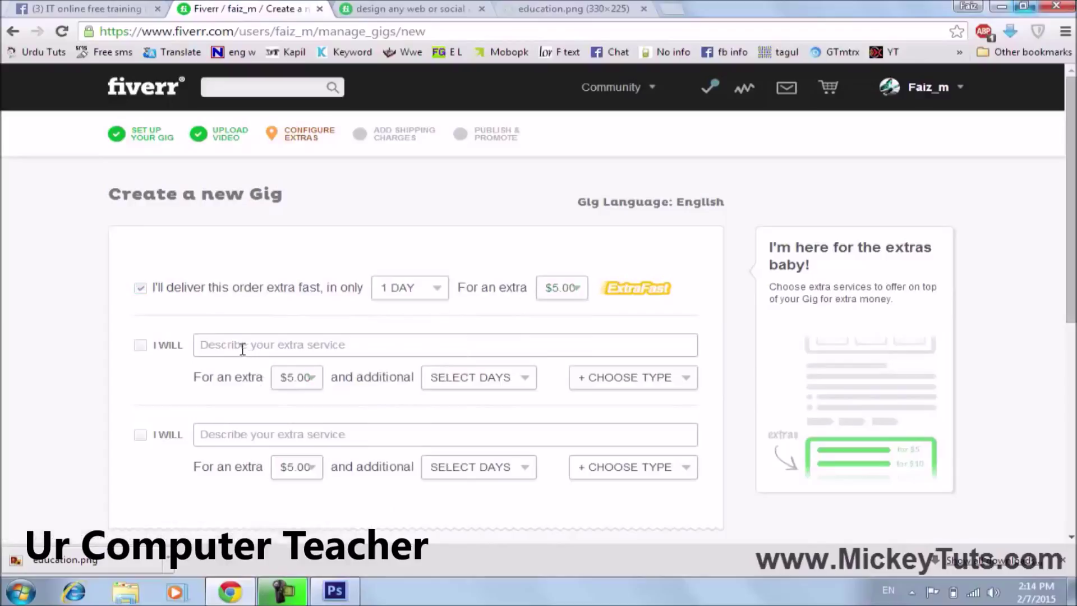
# - Enable the first custom extra and describe it as "design 3D awesome logo", correcting the misspelled word with the spelling suggestion
pyautogui.click(172, 344)
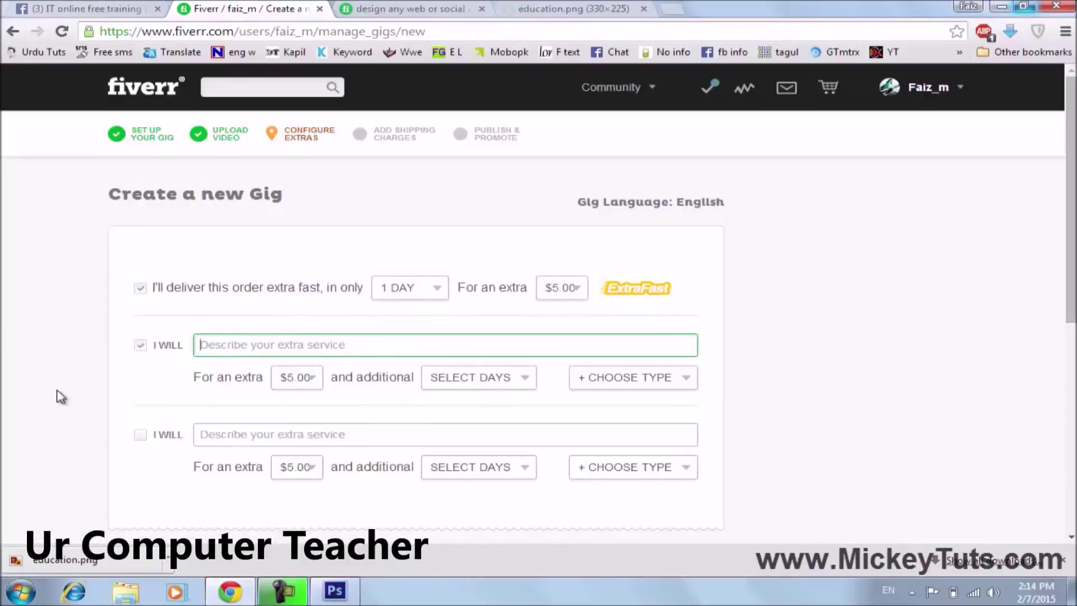
pyautogui.scroll(-1, 163, 385)
pyautogui.write('design 3D aws')
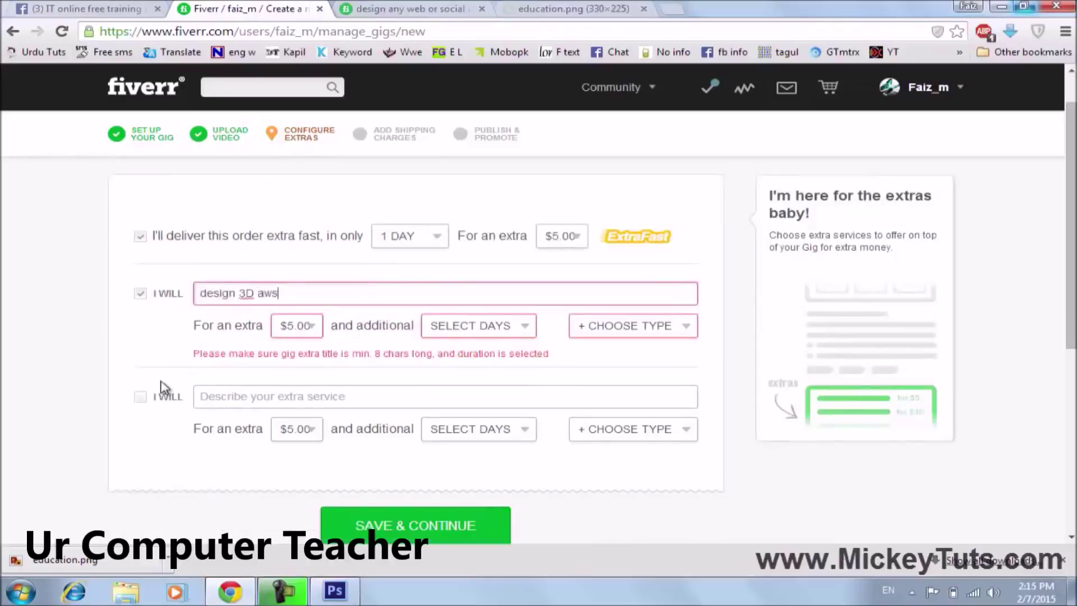
pyautogui.write('esome logo')
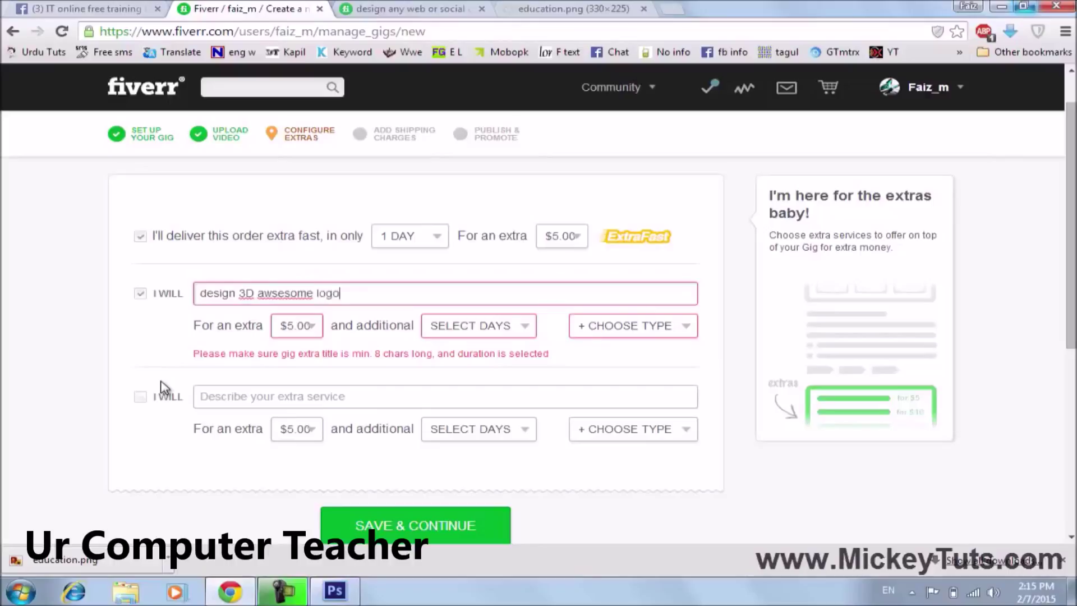
pyautogui.rightClick(286, 294)
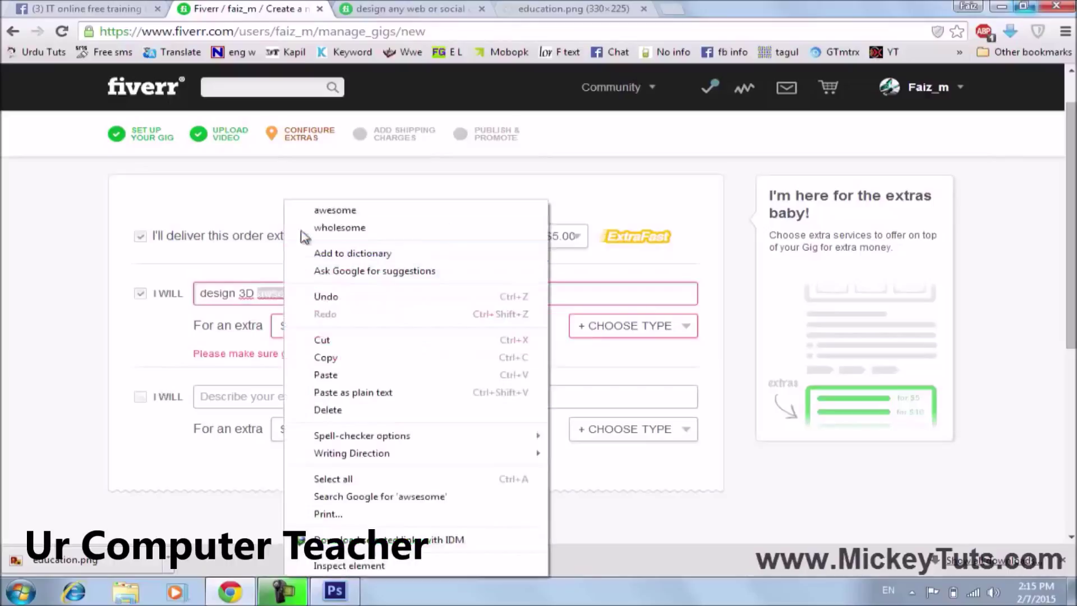
pyautogui.click(335, 210)
# - Set the 3D logo extra's additional delivery time to 1 day and open its type choices
pyautogui.scroll(-4, 339, 529)
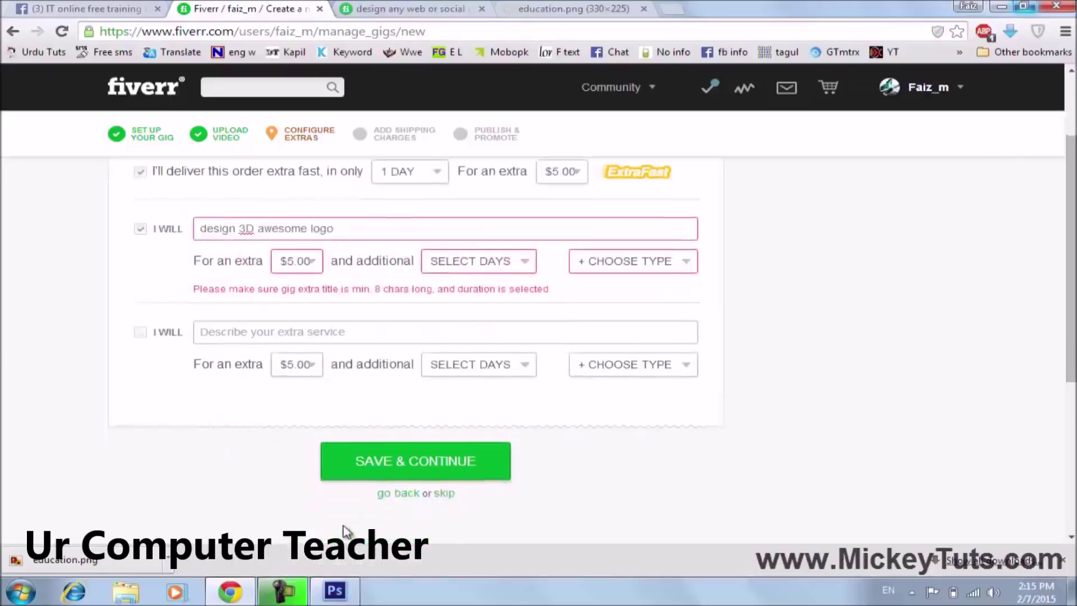
pyautogui.scroll(1, 320, 508)
pyautogui.scroll(3, 303, 488)
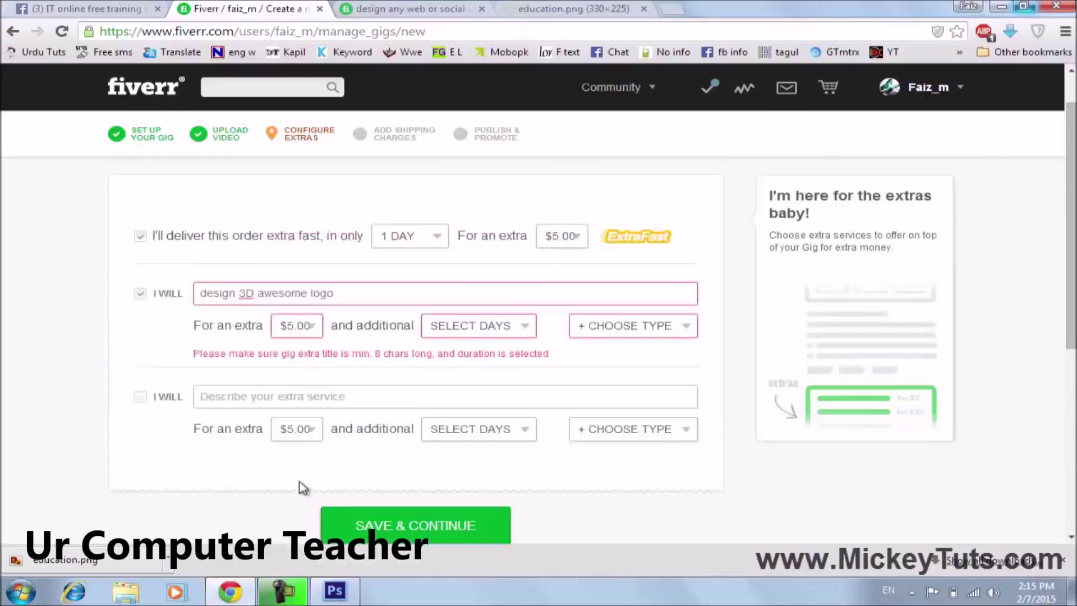
pyautogui.click(461, 337)
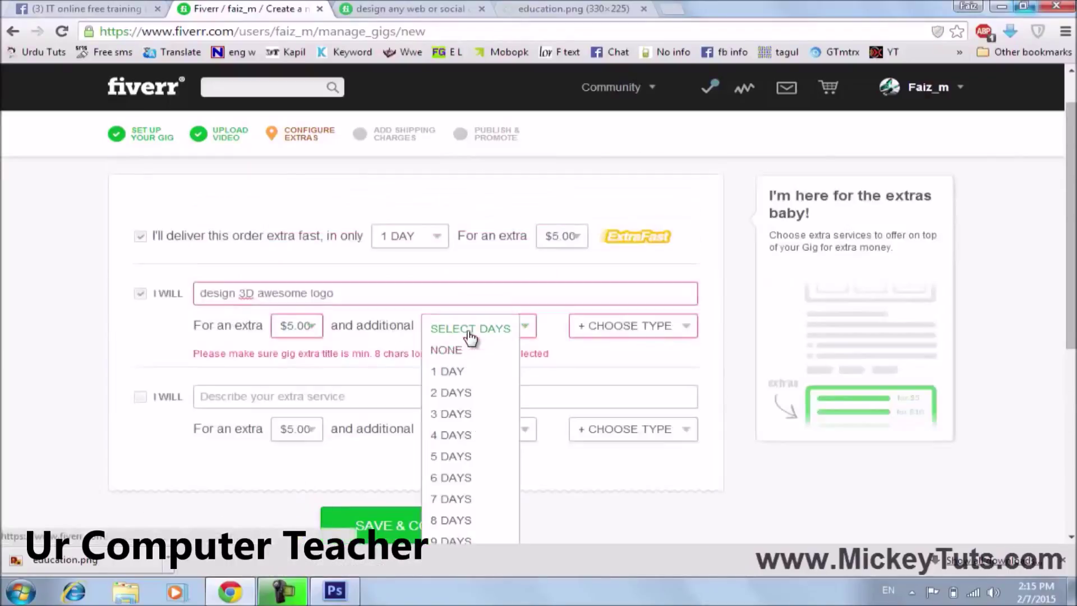
pyautogui.click(457, 373)
pyautogui.click(637, 323)
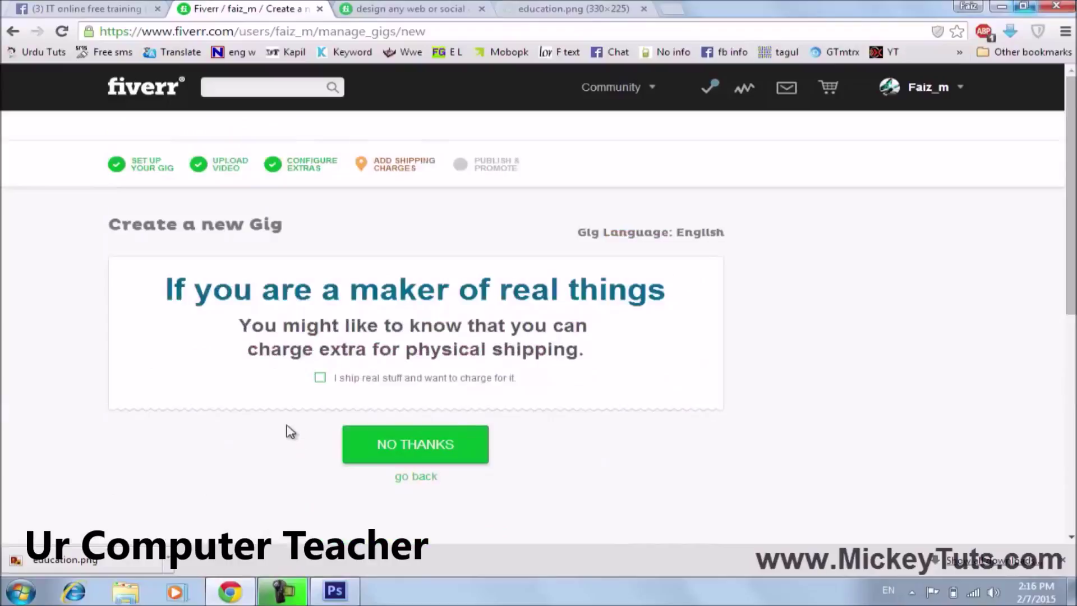
# - Decline physical shipping charges and publish the gig
pyautogui.click(438, 449)
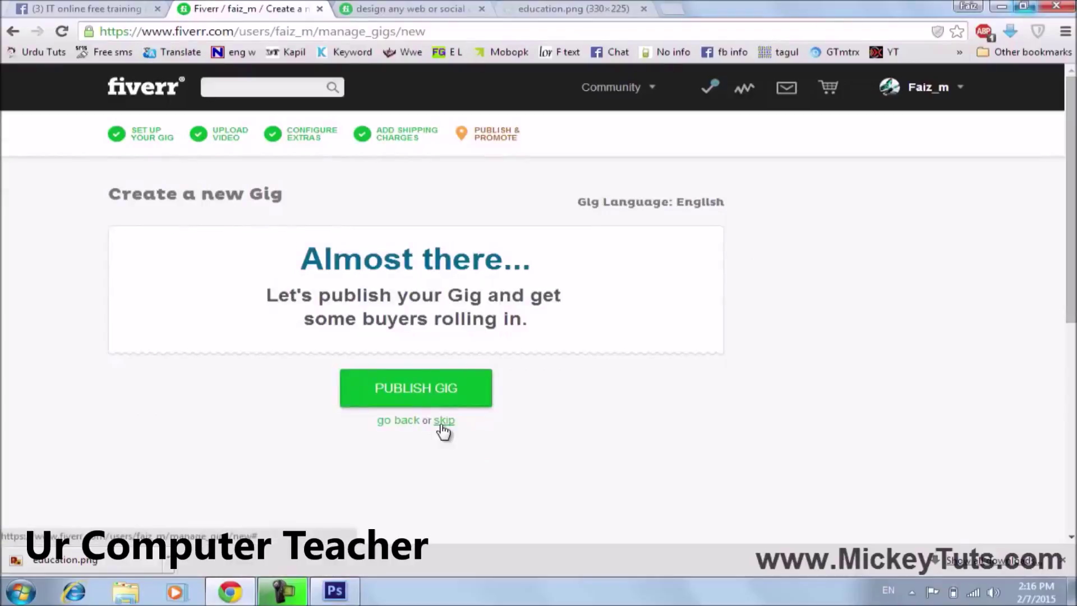
pyautogui.click(411, 396)
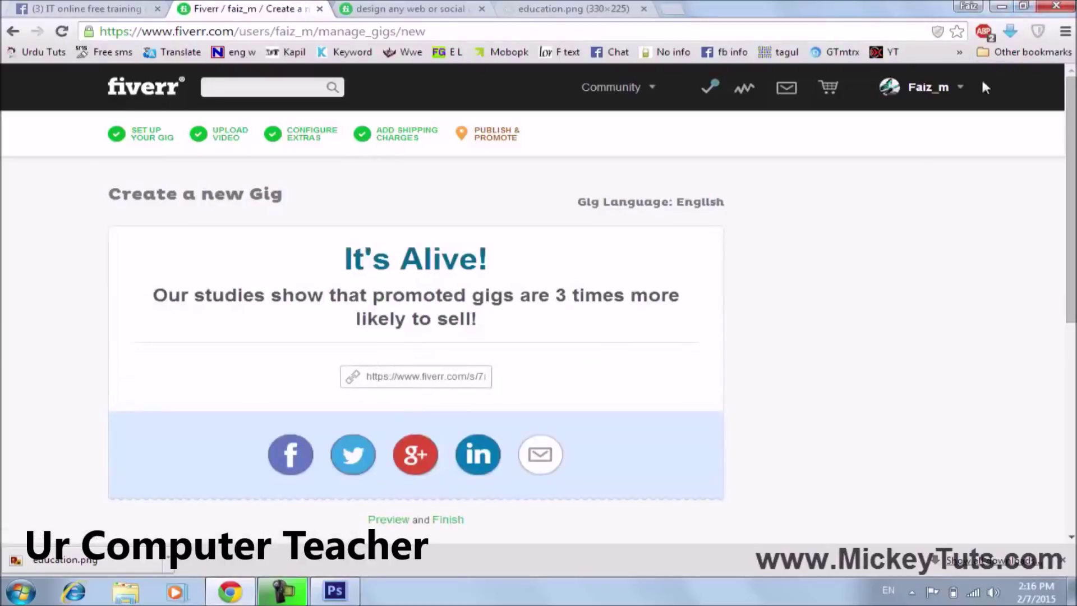
# - Reload the page and go to the My Gigs list under My Sales, agreeing to leave the blank gig form
pyautogui.click(962, 88)
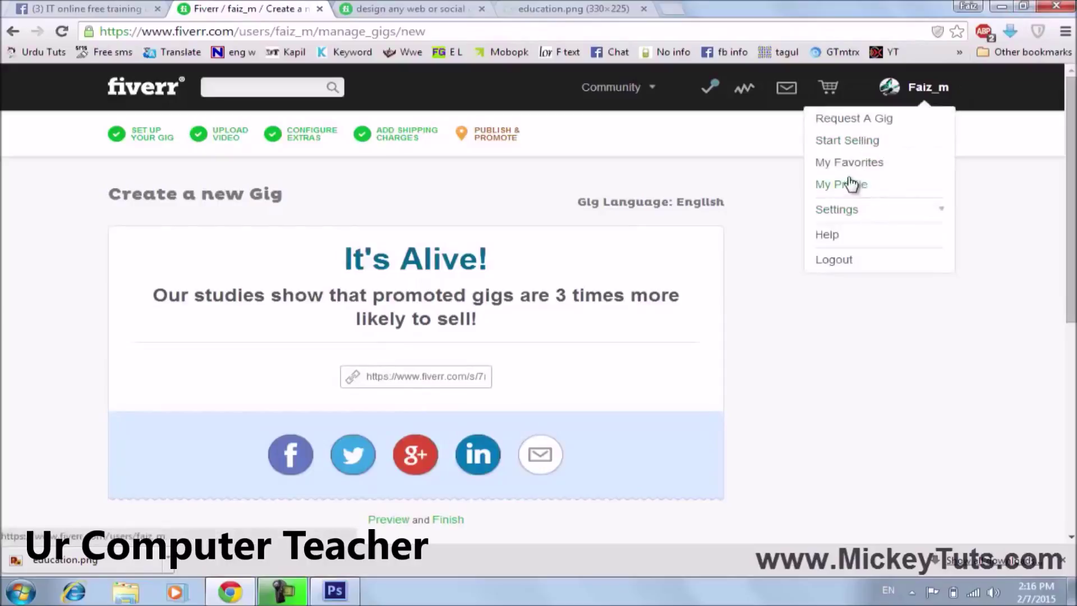
pyautogui.click(58, 35)
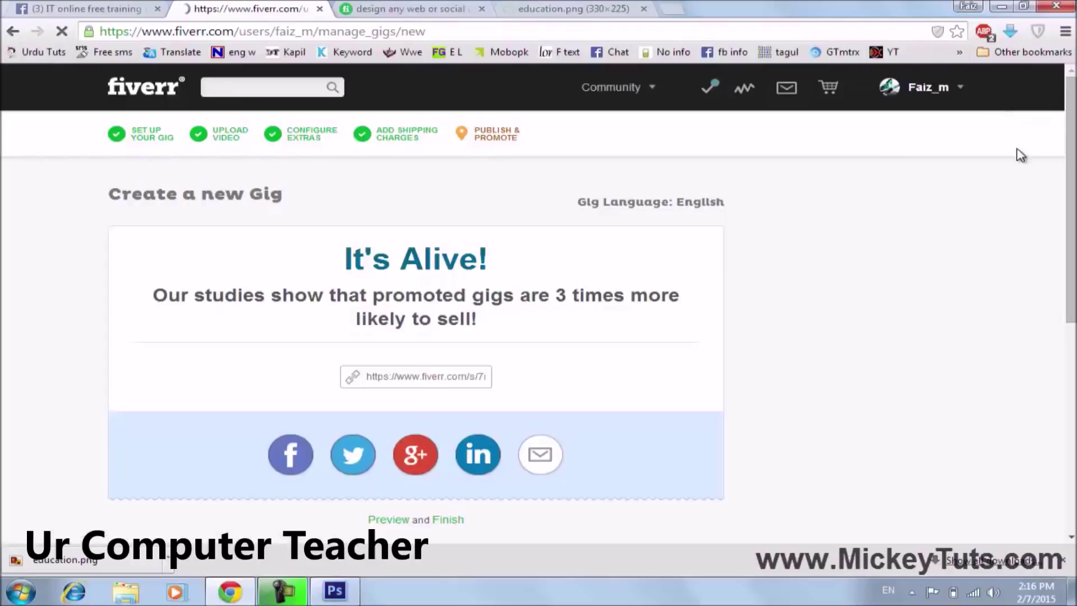
pyautogui.moveTo(954, 89)
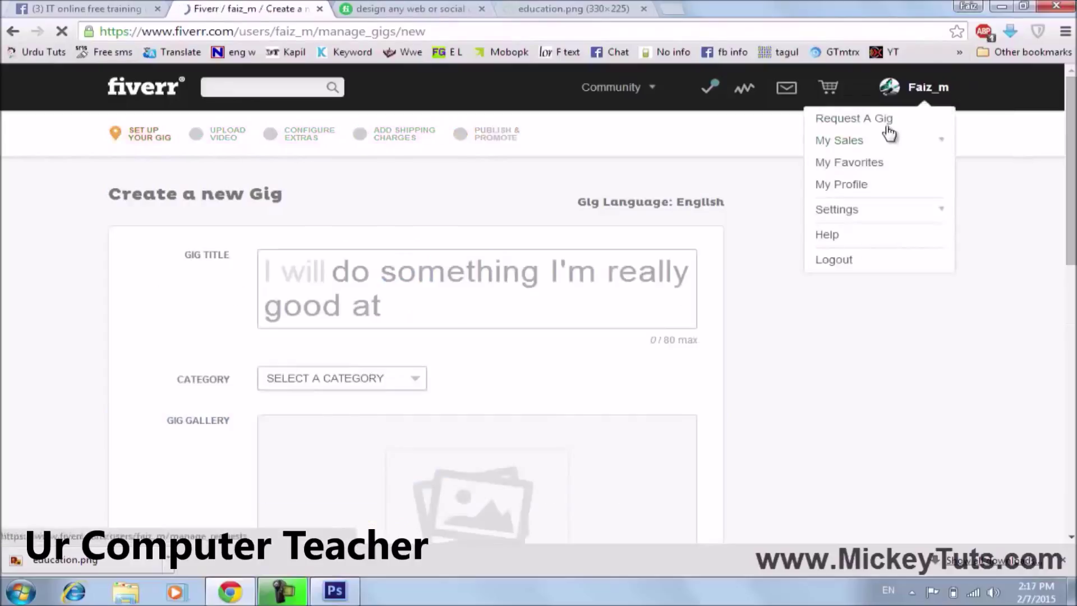
pyautogui.click(865, 144)
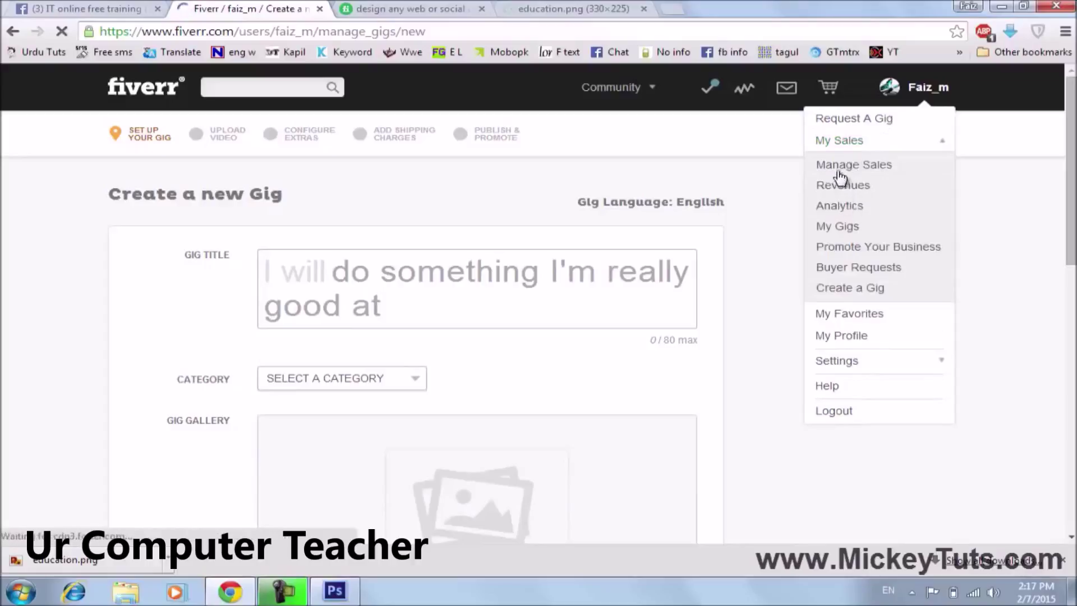
pyautogui.click(838, 231)
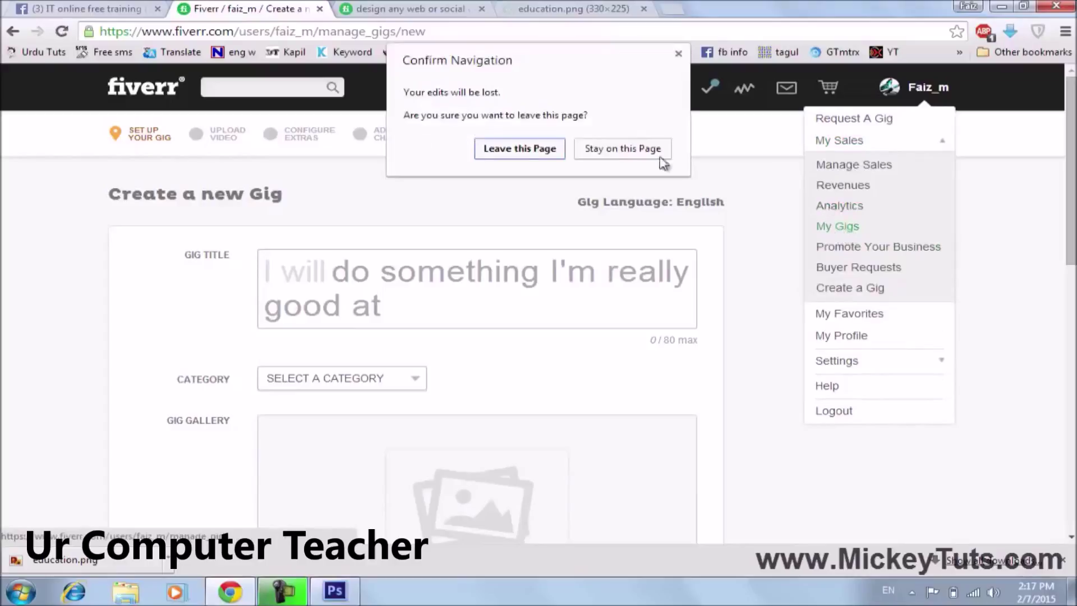
pyautogui.click(533, 150)
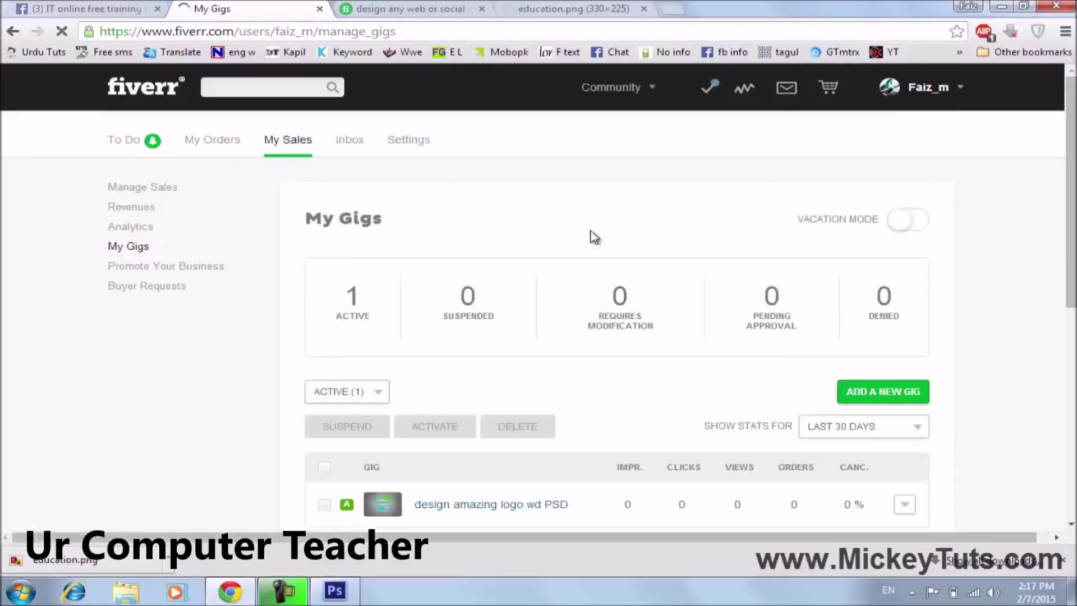
# - Preview the "design amazing logo wd PSD" gig and look over its address, gallery image, and description
pyautogui.scroll(-4, 594, 240)
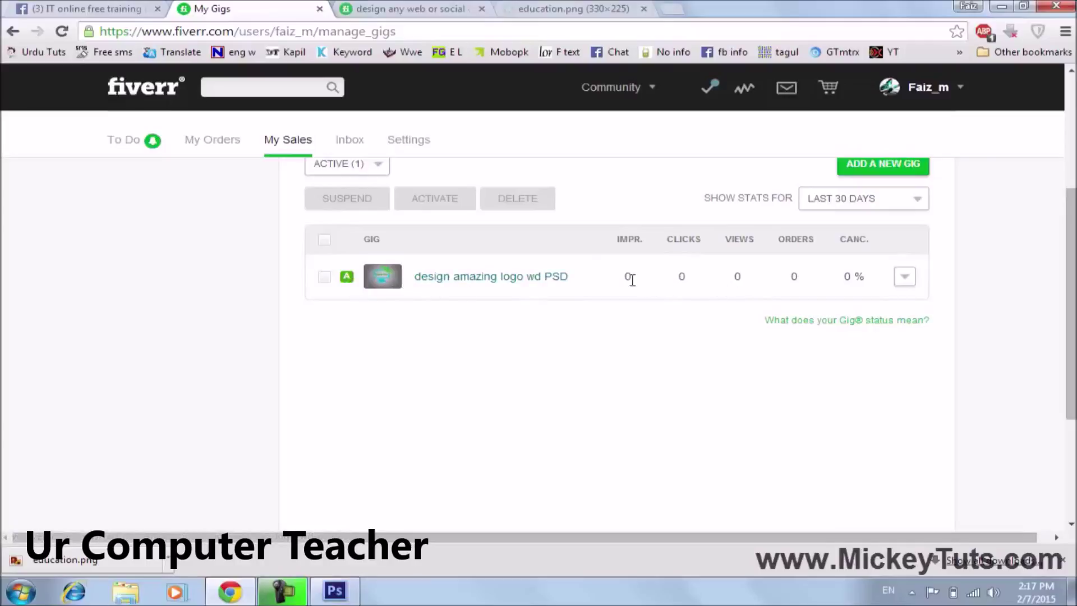
pyautogui.click(905, 277)
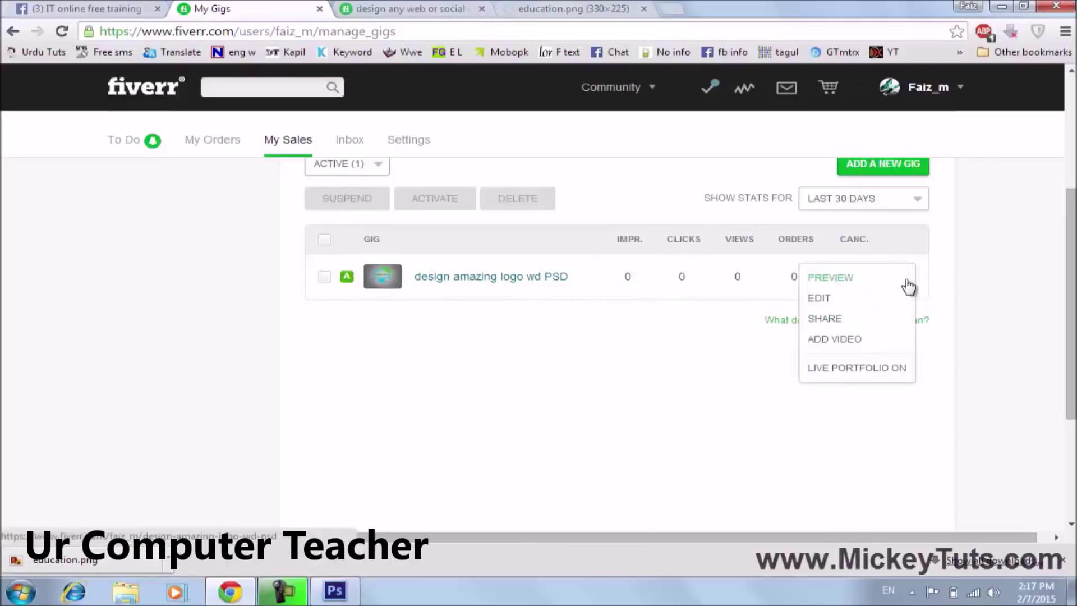
pyautogui.click(825, 281)
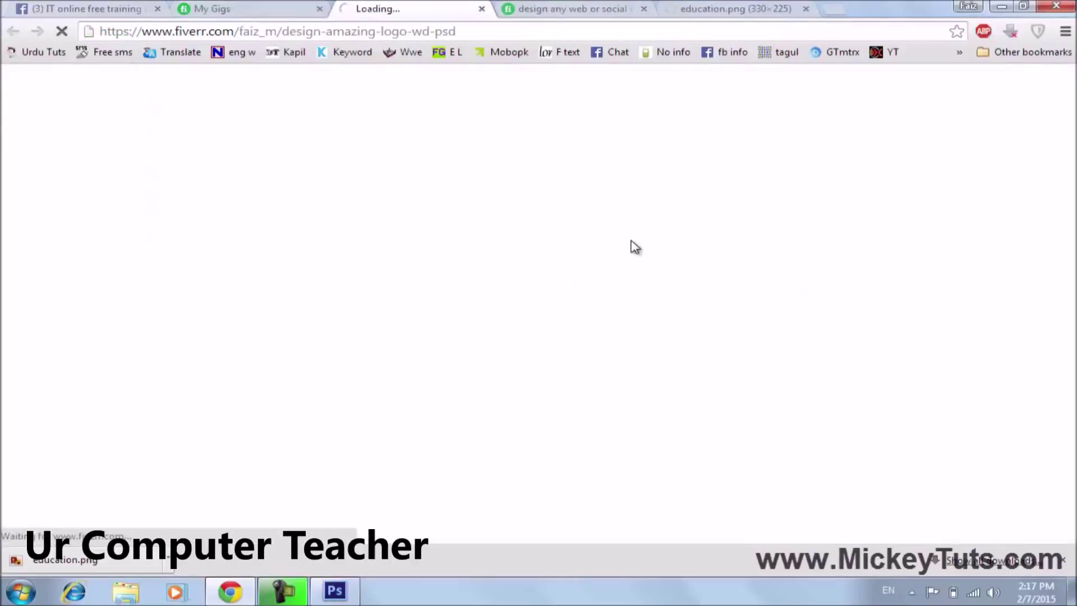
pyautogui.click(240, 33)
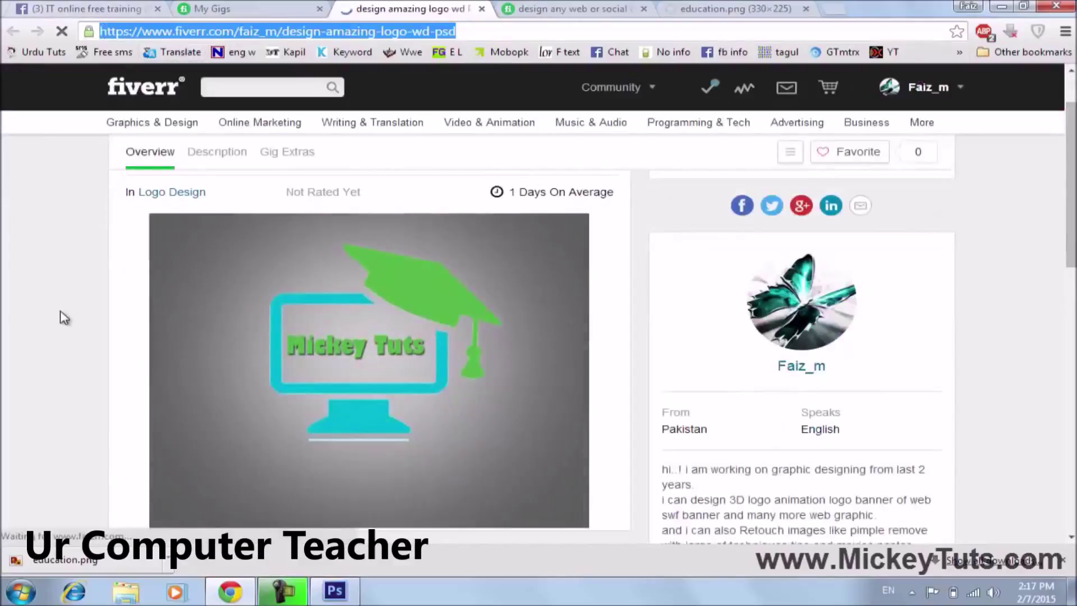
pyautogui.scroll(-1, 63, 318)
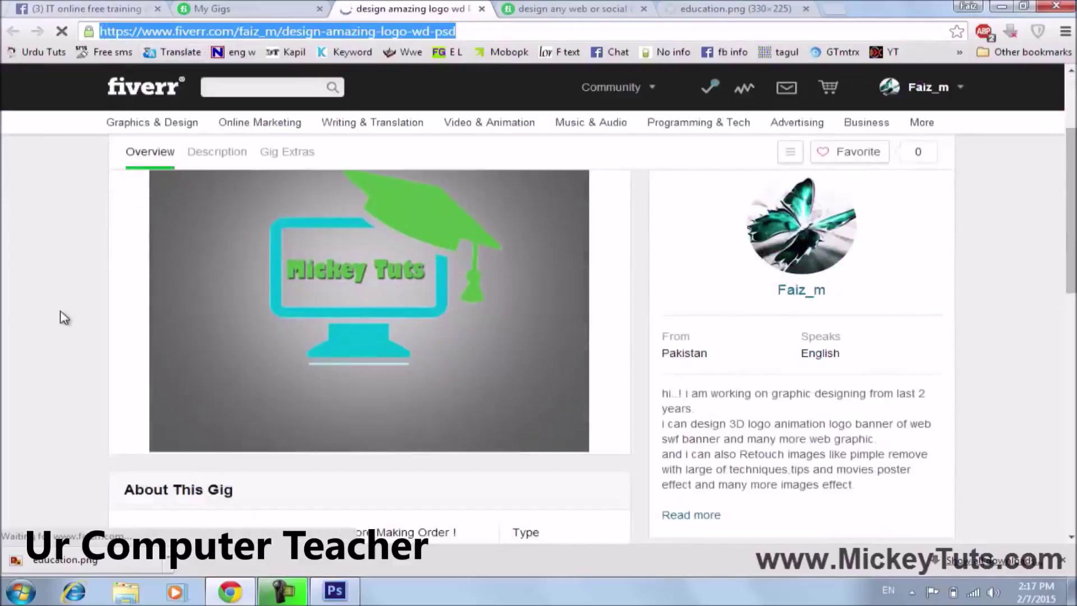
pyautogui.scroll(-3, 64, 317)
pyautogui.scroll(2, 64, 318)
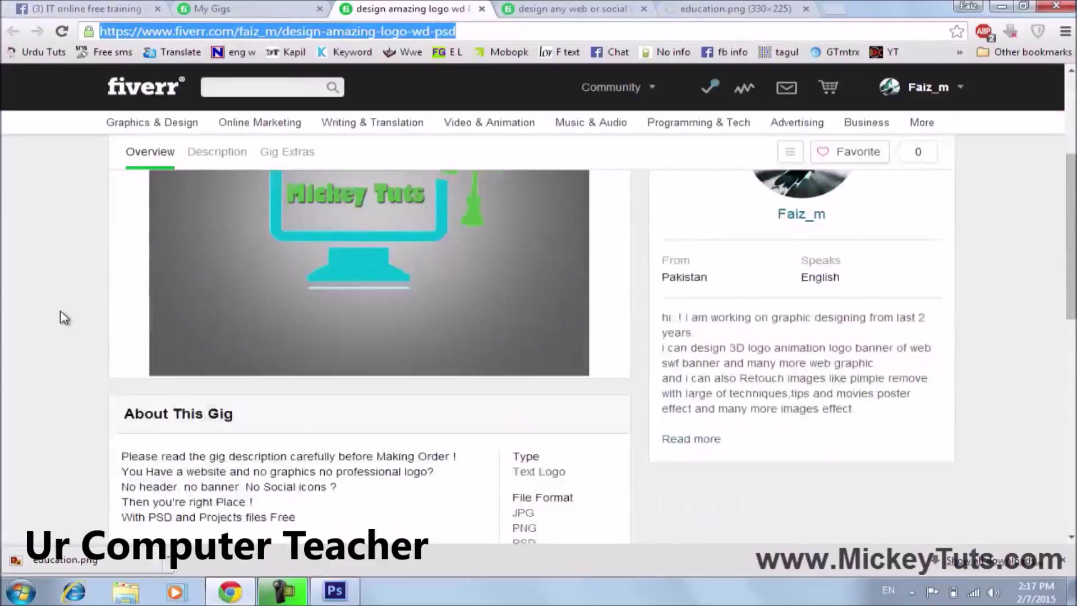
pyautogui.scroll(-3, 63, 318)
pyautogui.scroll(5, 65, 317)
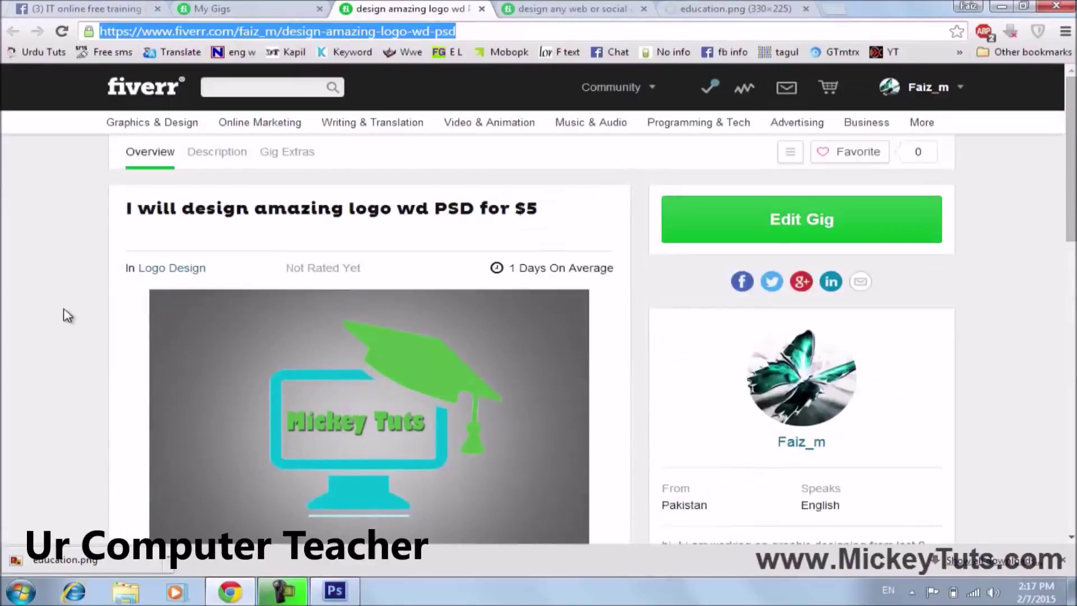